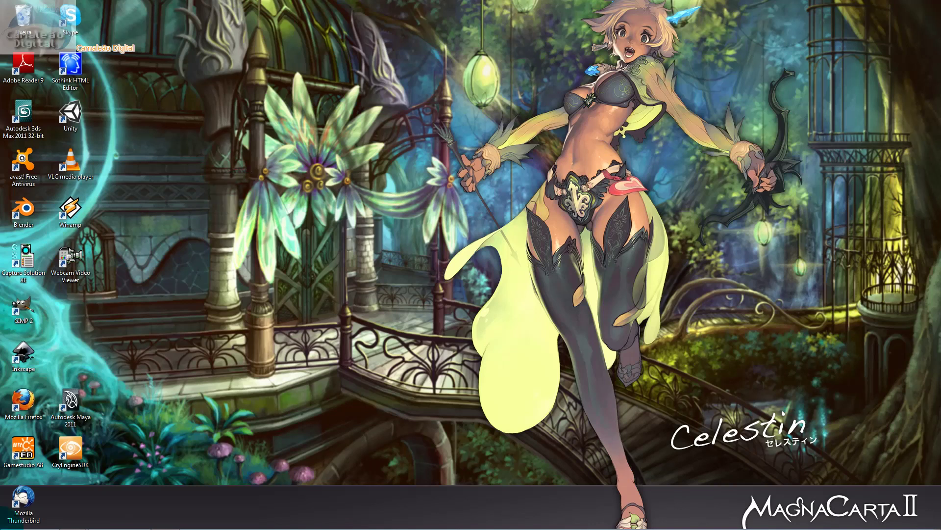
Launch SpeedTree 5.0 Modeler from the UDK-2012-03 tools of the Unreal Development Kit
left_click(10, 519)
left_click(65, 475)
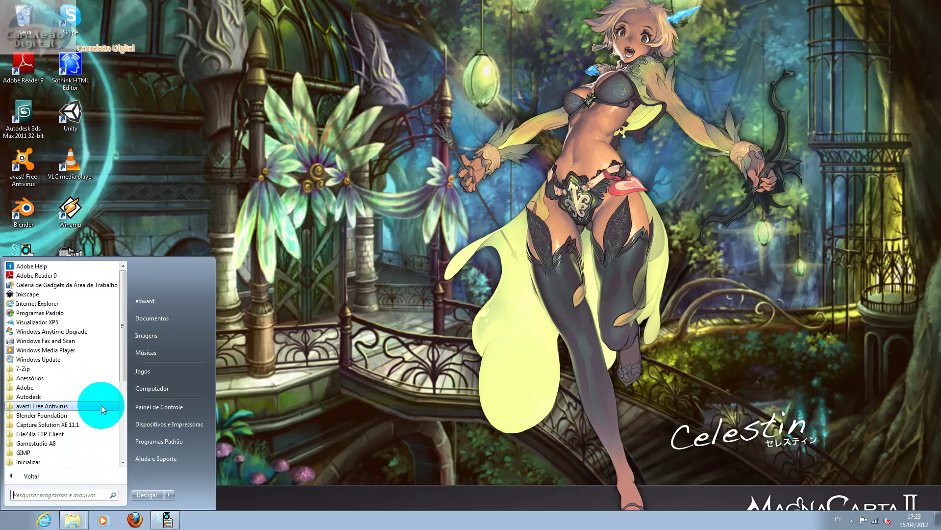
left_click(125, 436)
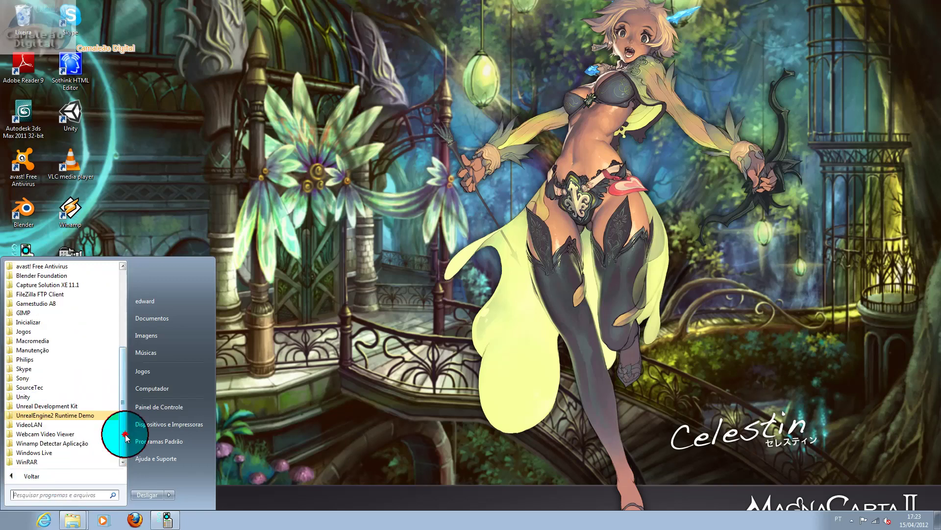
left_click(78, 407)
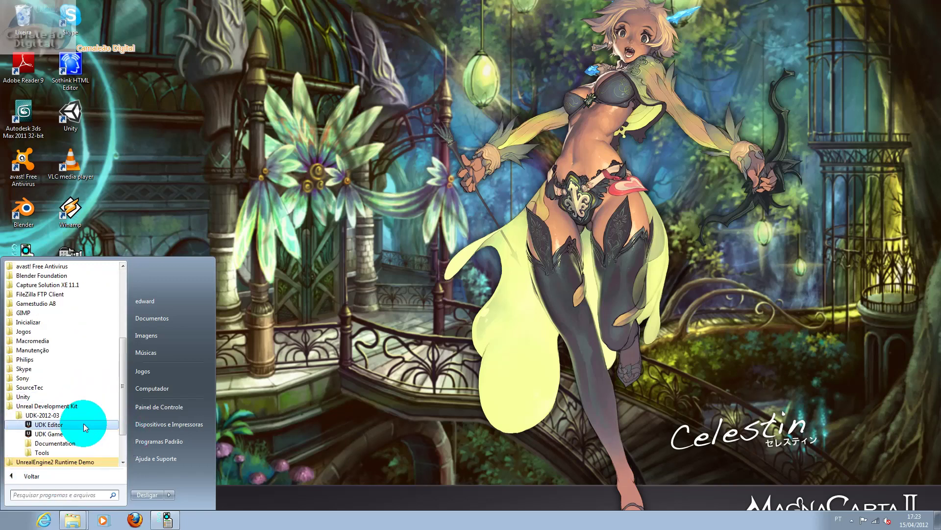
left_click(80, 452)
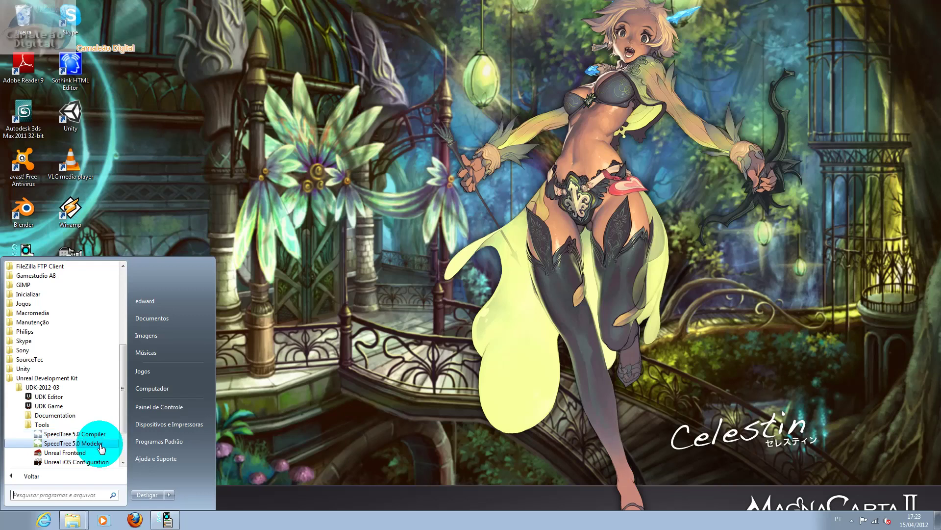
left_click(100, 444)
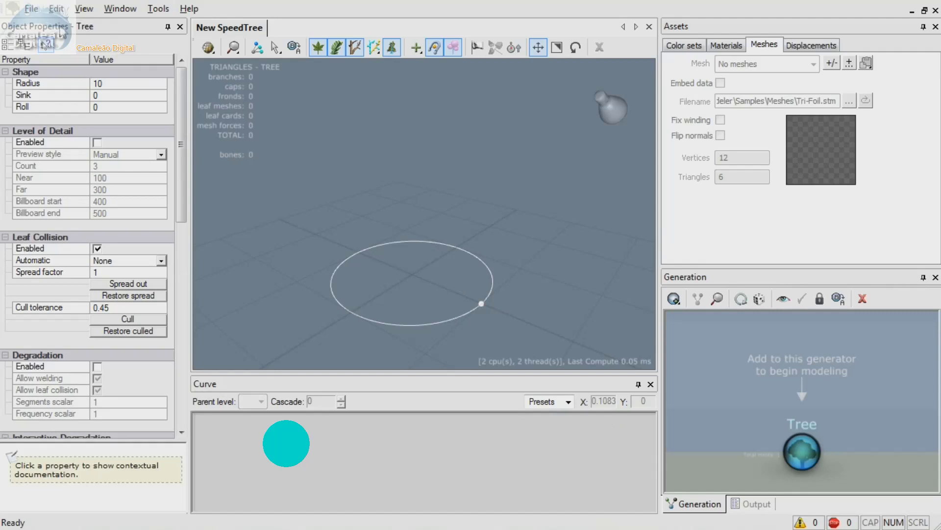
Look through the tree's object properties, including Roll, and show the material assets
left_click(60, 27)
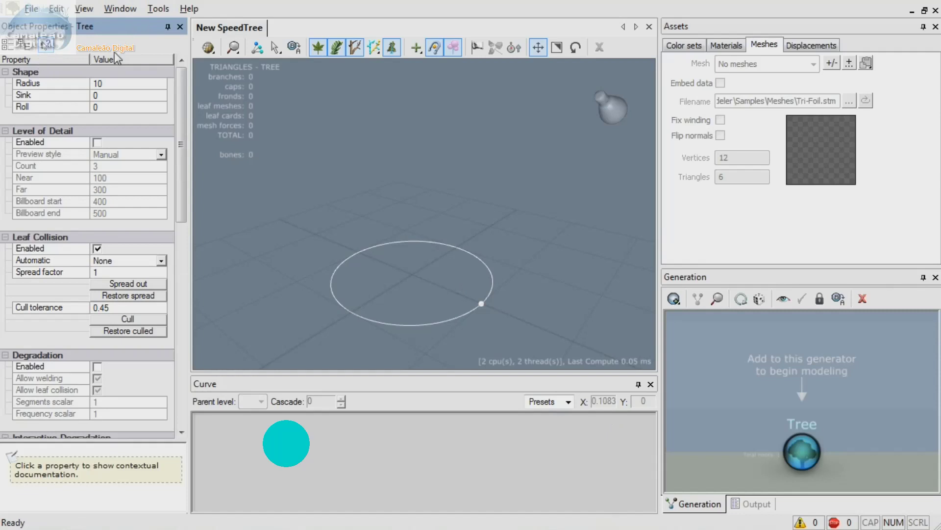
scroll(180, 198, "down", 1)
left_click_drag(179, 195, 186, 155)
left_click_drag(28, 450, 35, 450)
left_click(25, 109)
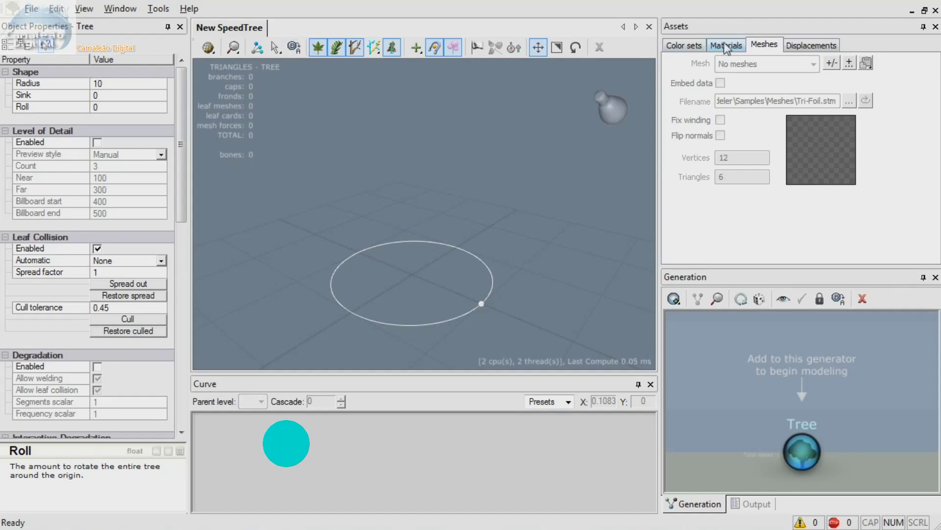
left_click(739, 46)
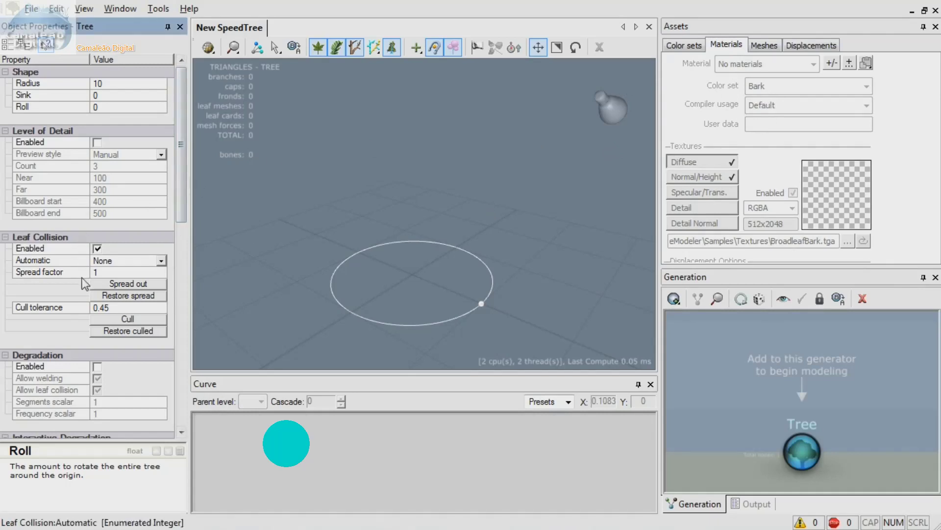
left_click(681, 345)
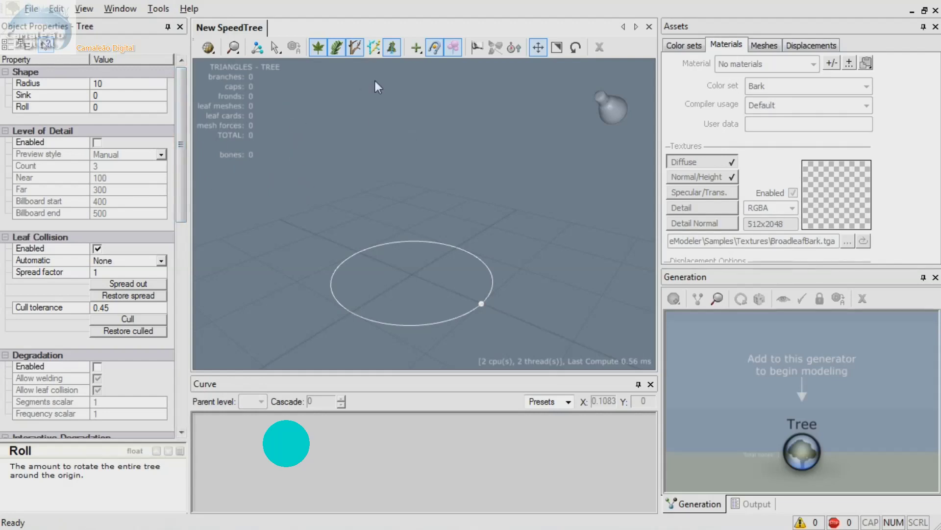
Select the Tree generator and set its radius to 15
left_click_drag(407, 269, 448, 215)
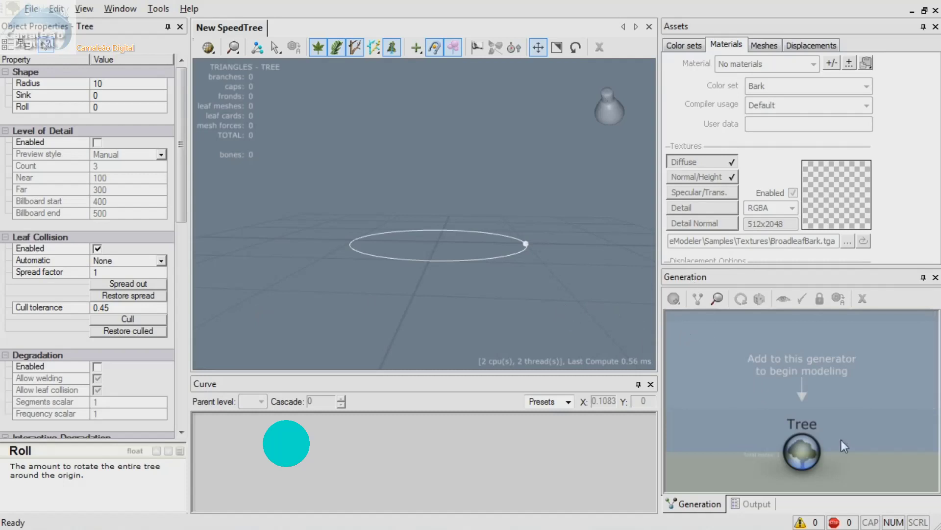
left_click(807, 450)
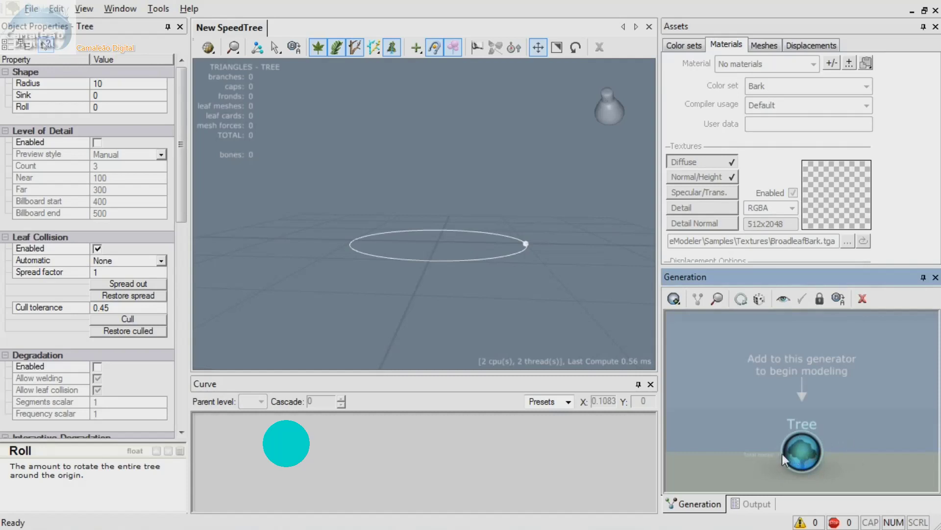
middle_click_drag(771, 442, 769, 434)
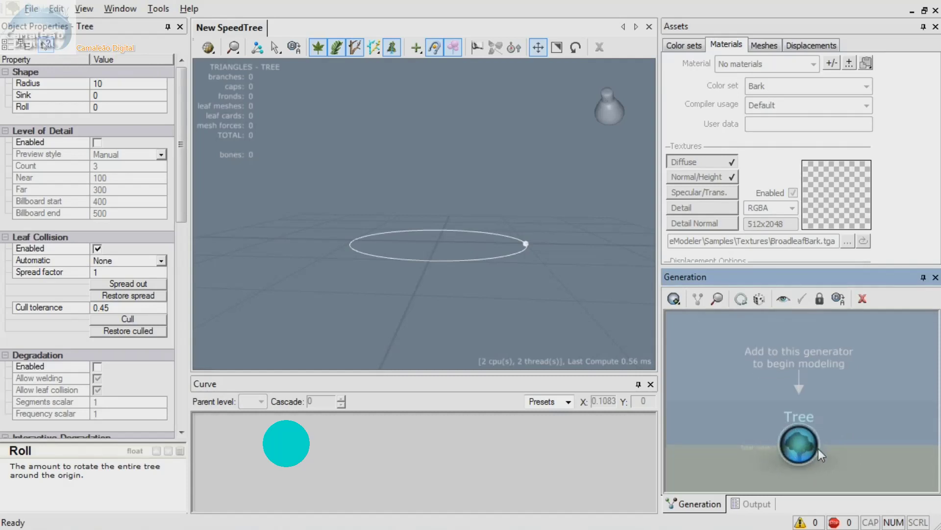
scroll(582, 304, "down", 1)
left_click_drag(582, 306, 567, 354)
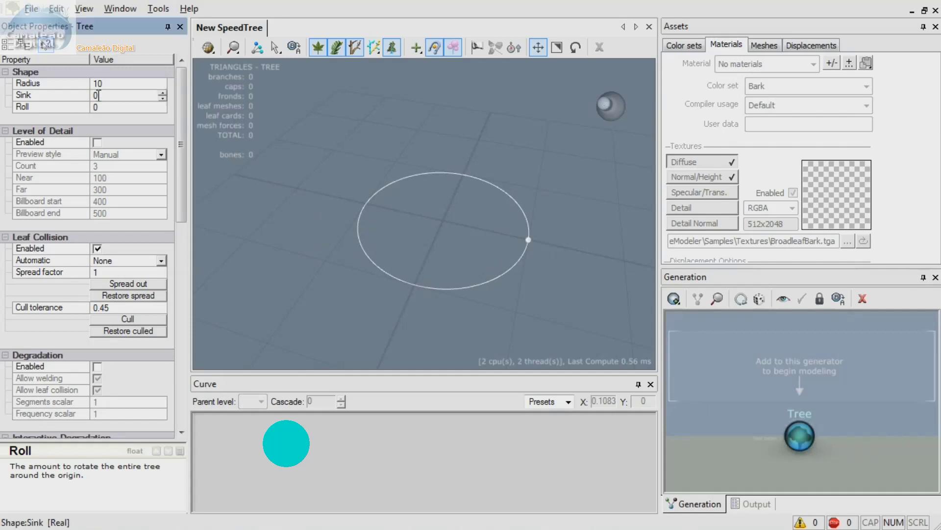
left_click(107, 82)
type("15")
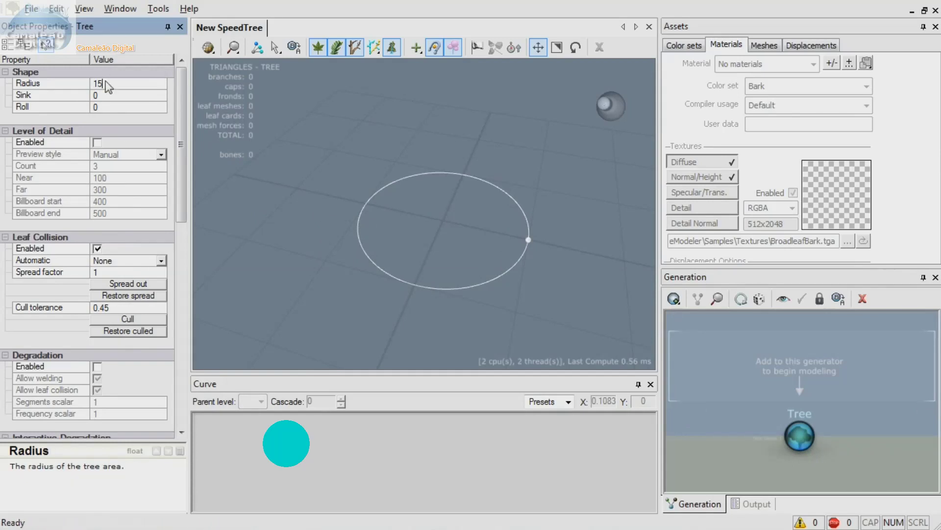
key("Tab")
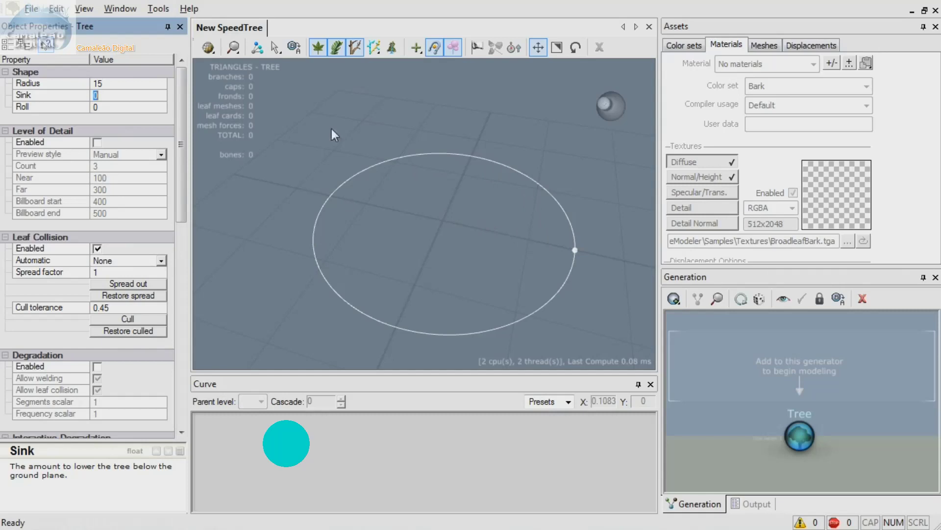
Set the tree's radius to 10
double_click(118, 85)
type("10")
key("Return")
Try sink values of 5 and -5 for the tree's base circle, viewed from the side
left_click_drag(418, 279, 555, 231)
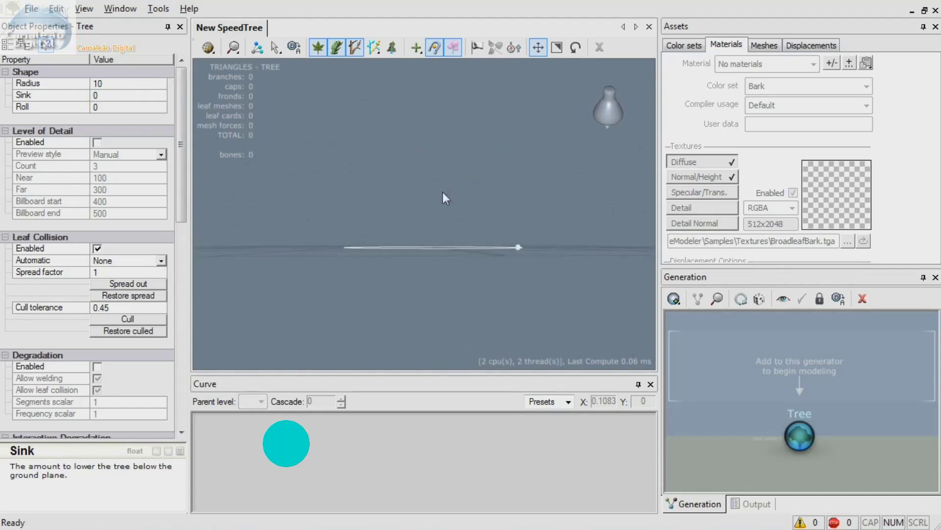
left_click(131, 95)
type("5")
key("Return")
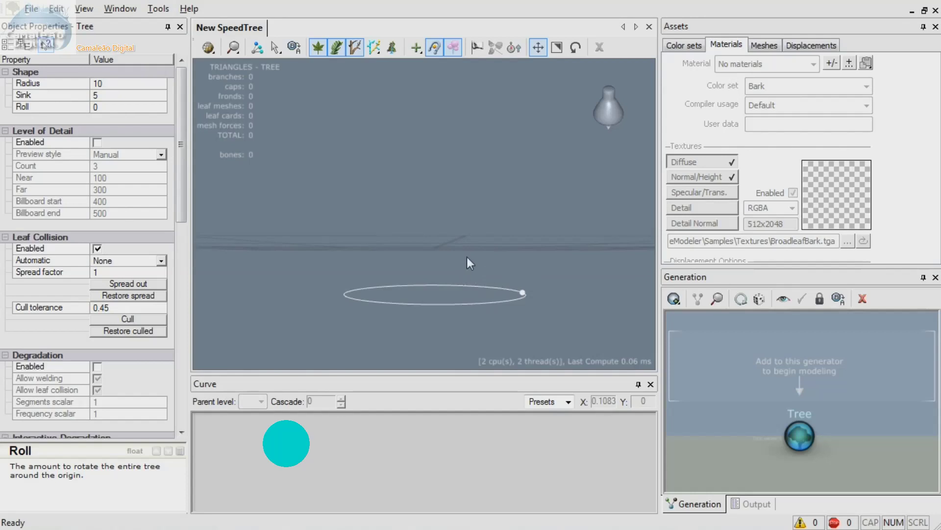
left_click(107, 95)
type("-5")
key("Return")
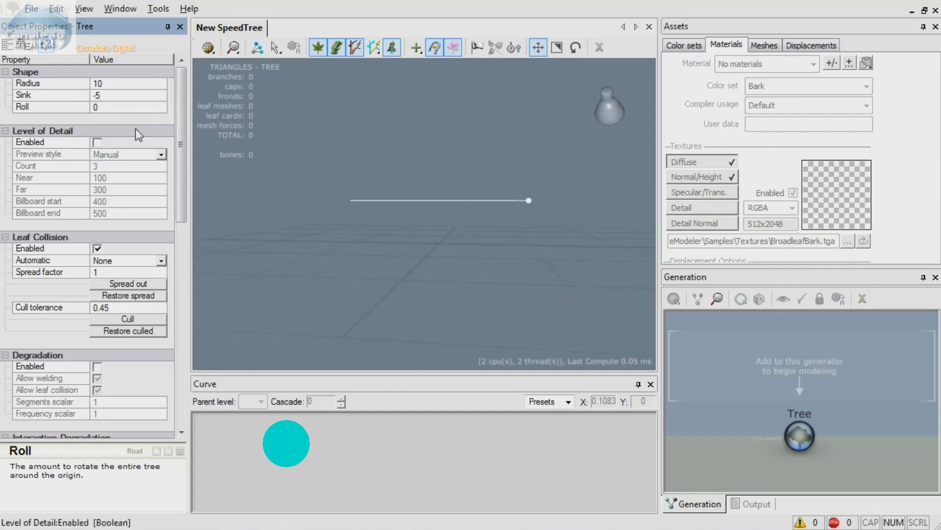
Set the tree's sink to 0
left_click(131, 95)
type("0")
key("Return")
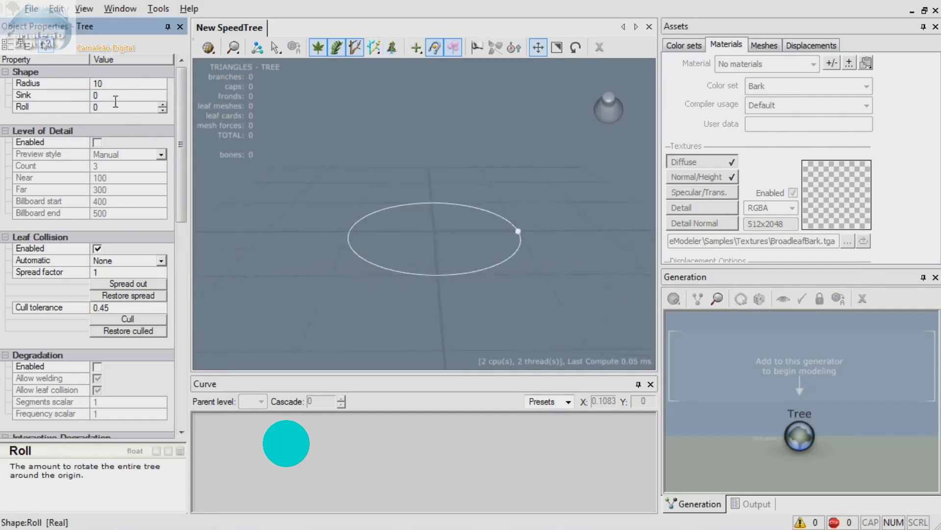
Set the tree's roll to 0.3
left_click_drag(504, 223, 338, 304)
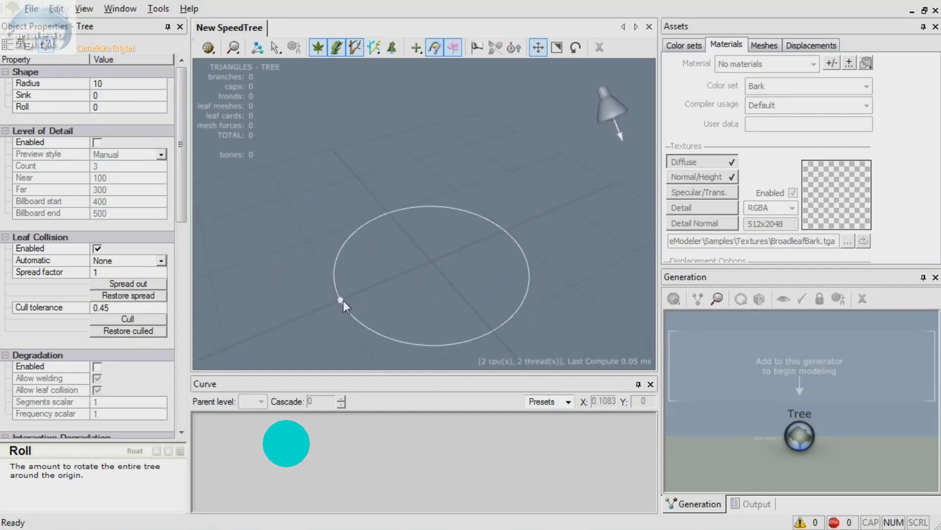
left_click(113, 107)
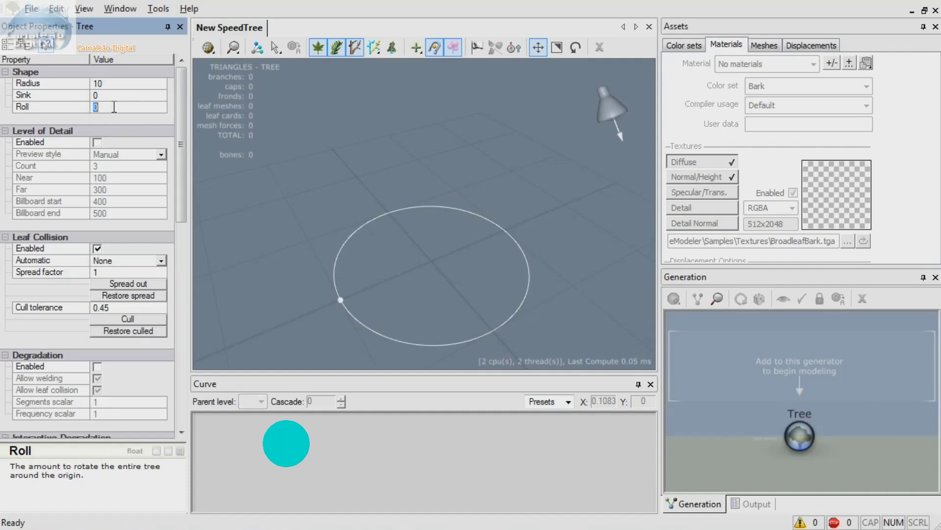
type(".3")
key("Tab")
Examine the automatic leaf collision options and inspect the tree's base circle from several angles and distances
middle_click_drag(427, 345, 421, 281)
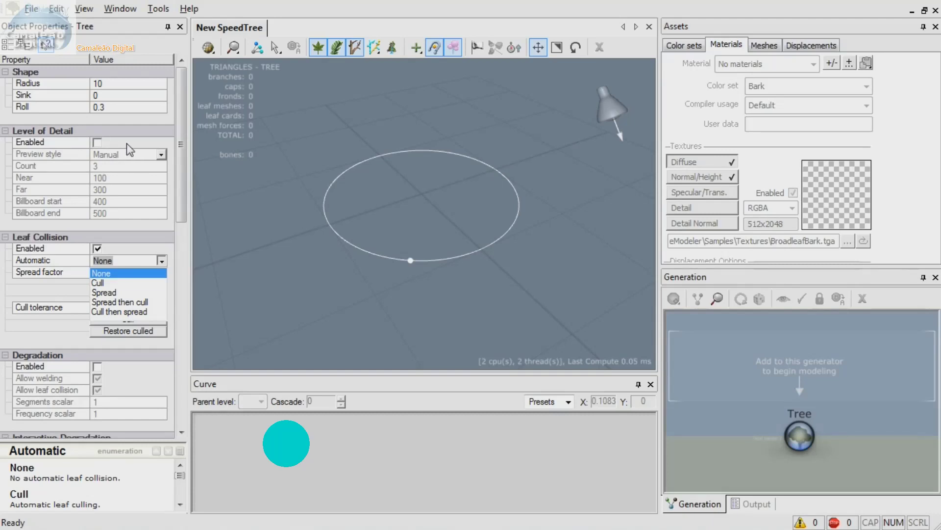
left_click_drag(338, 271, 402, 261)
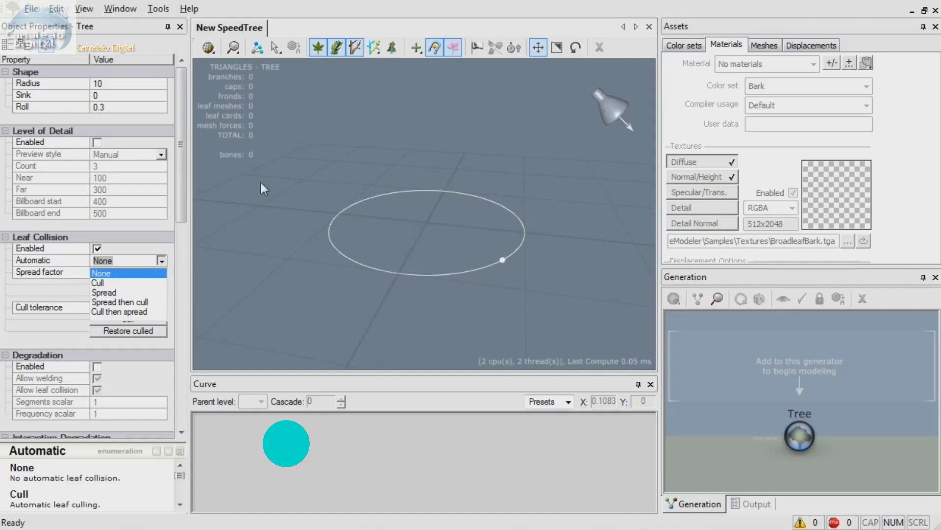
left_click_drag(535, 207, 494, 193)
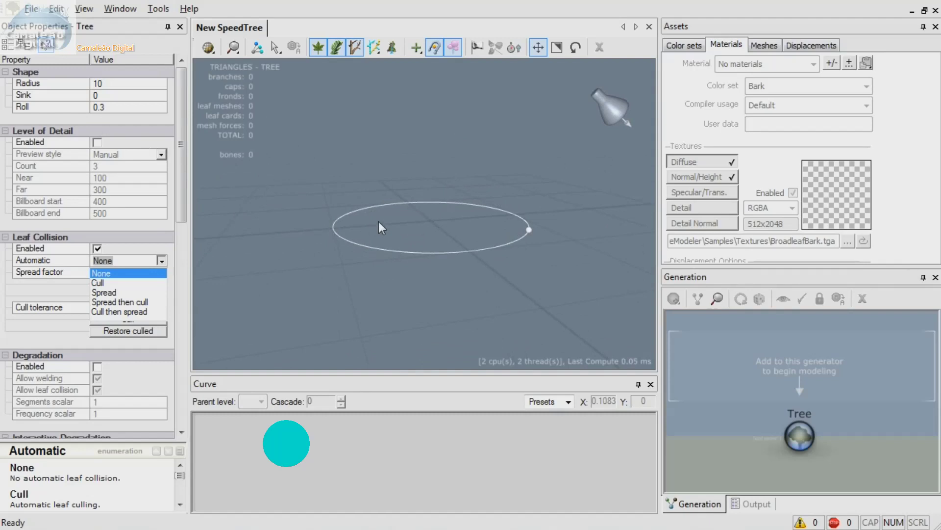
middle_click_drag(393, 220, 409, 310)
left_click_drag(409, 310, 417, 281)
middle_click_drag(418, 281, 418, 304)
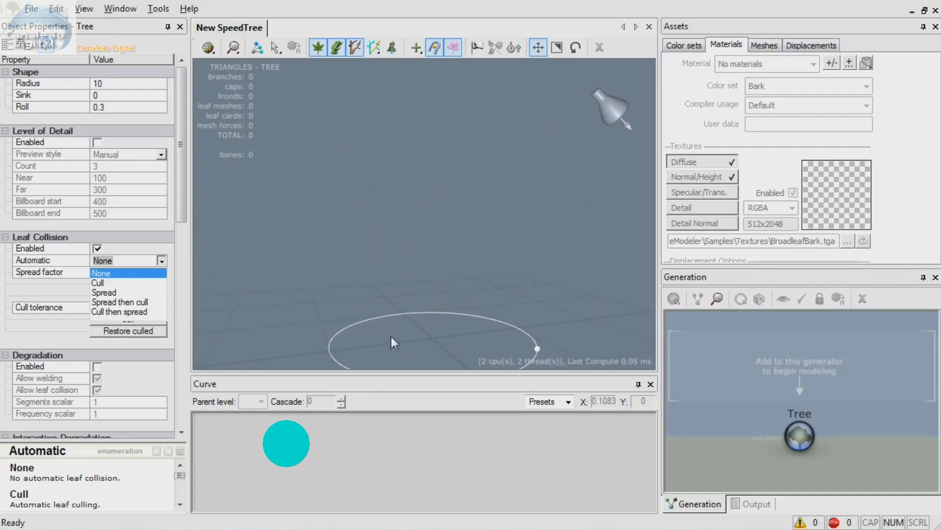
middle_click_drag(446, 270, 434, 255)
scroll(434, 255, "up", 2)
scroll(432, 259, "down", 6)
scroll(432, 259, "down", 4)
left_click_drag(385, 235, 433, 225)
scroll(434, 266, "down", 3)
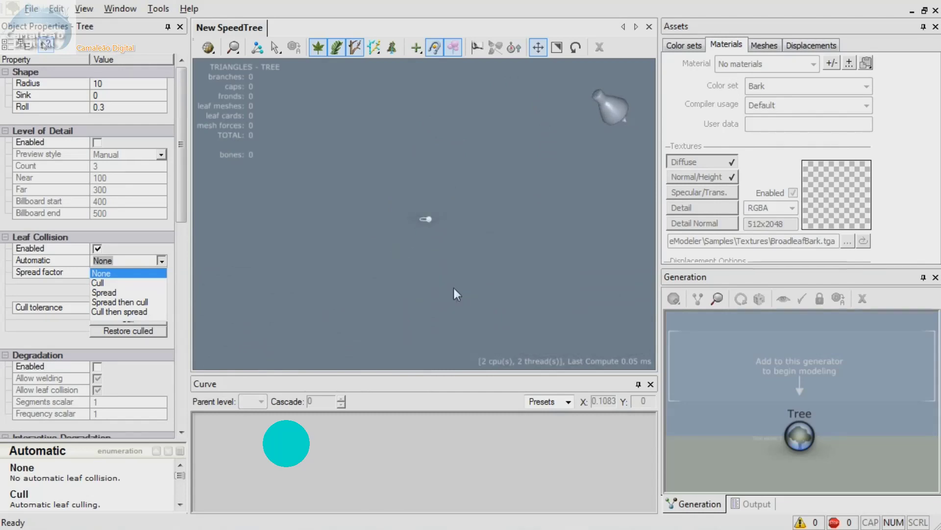
left_click_drag(455, 299, 375, 264)
Review the tree's Leaf Collision, Degradation, Interactive Degradation and Physics properties
left_click_drag(179, 175, 178, 199)
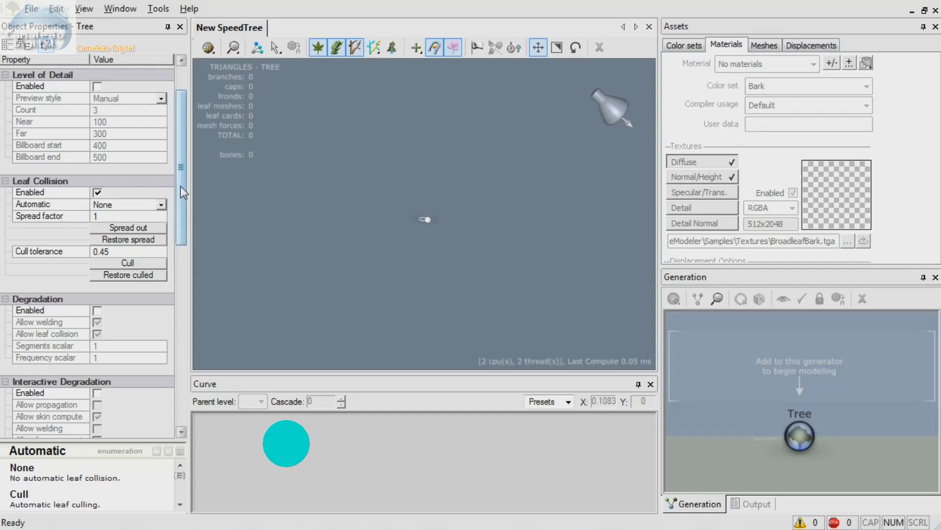
scroll(181, 186, "down", 2)
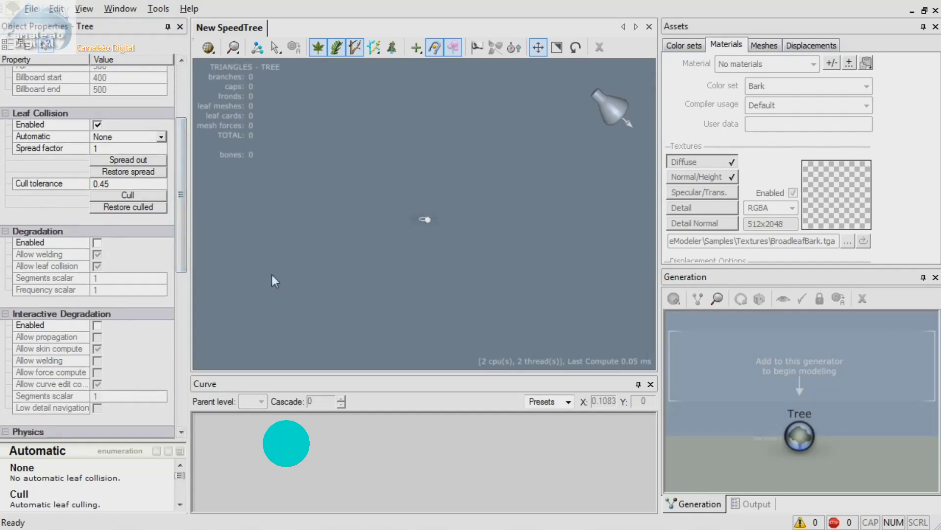
mouse_move(284, 267)
left_mouse_down()
mouse_move(413, 257)
mouse_move(350, 241)
left_mouse_up()
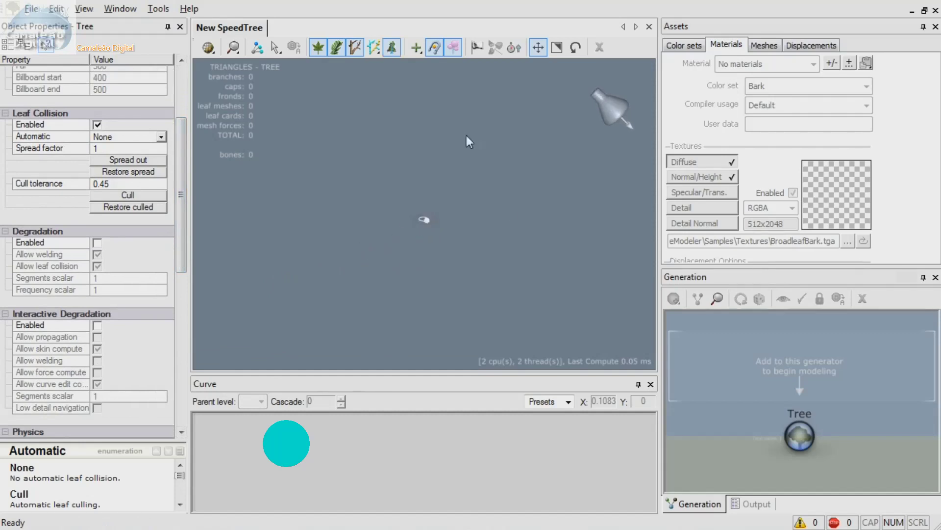
scroll(432, 245, "up", 5)
middle_click_drag(440, 281, 457, 248)
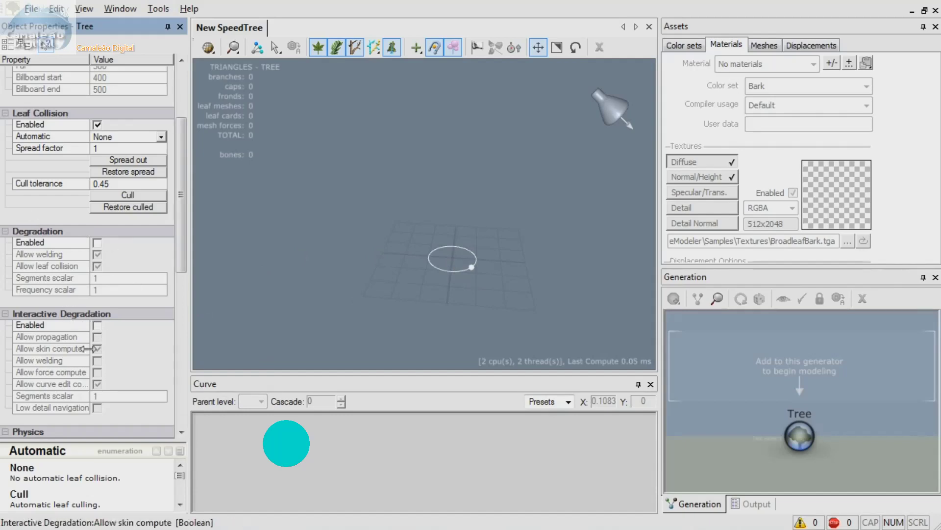
left_click_drag(357, 299, 357, 258)
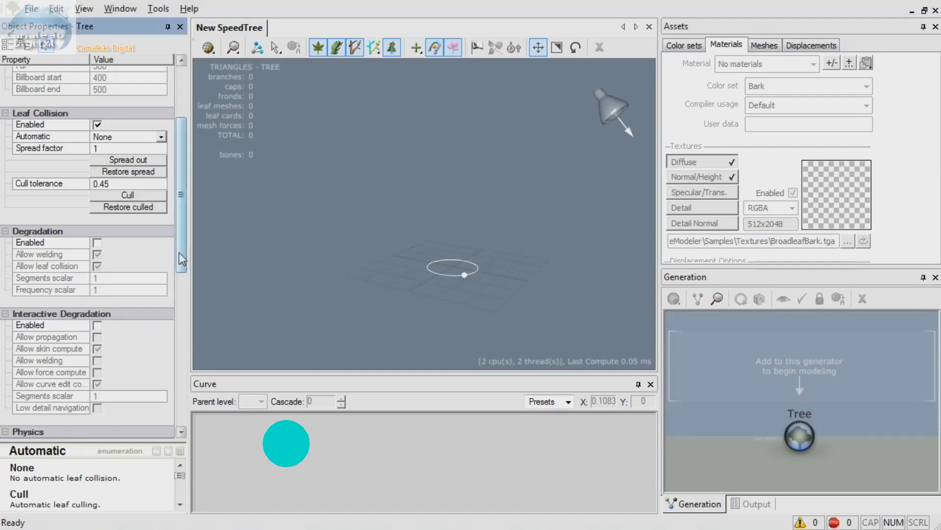
scroll(186, 268, "down", 8)
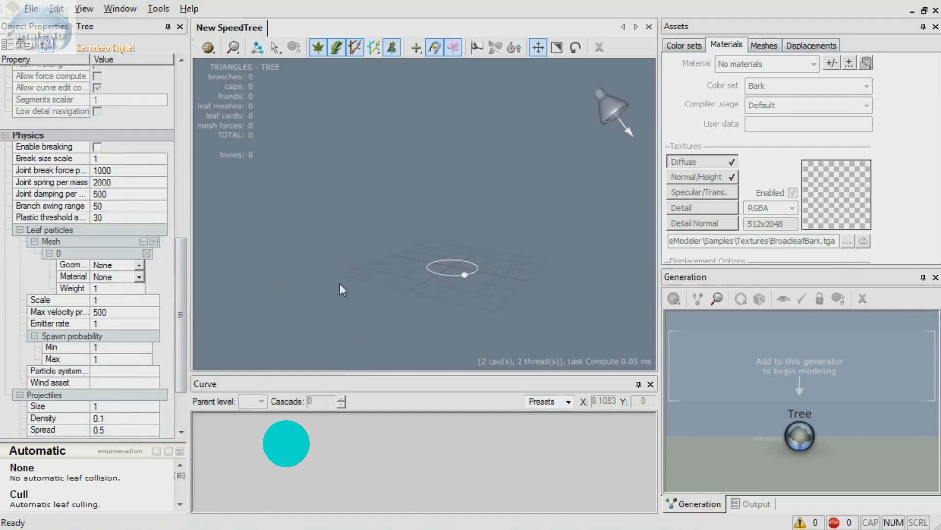
mouse_move(185, 265)
left_mouse_down()
mouse_move(189, 300)
mouse_move(189, 255)
left_mouse_up()
middle_click_drag(471, 265, 456, 297)
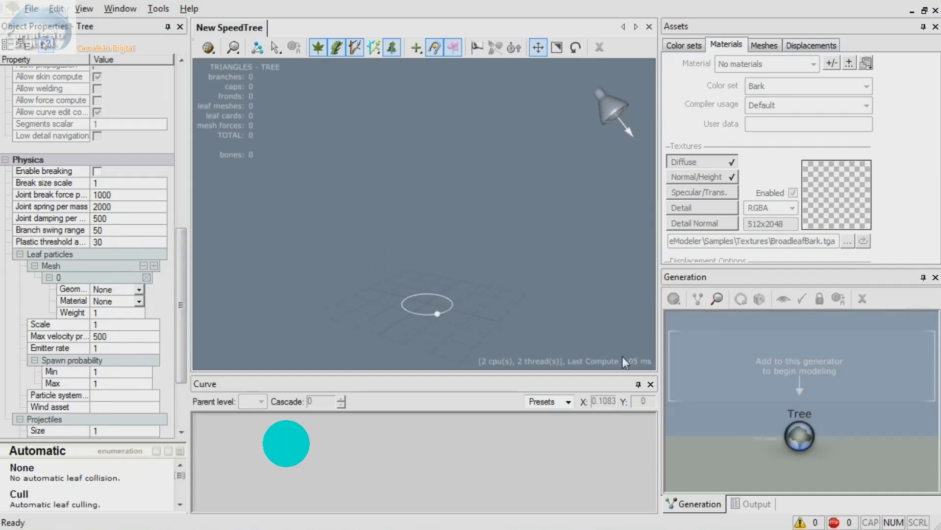
Add a Standard RT trunk generator to the Tree generator and view the new trunk in the scene
left_click(797, 440)
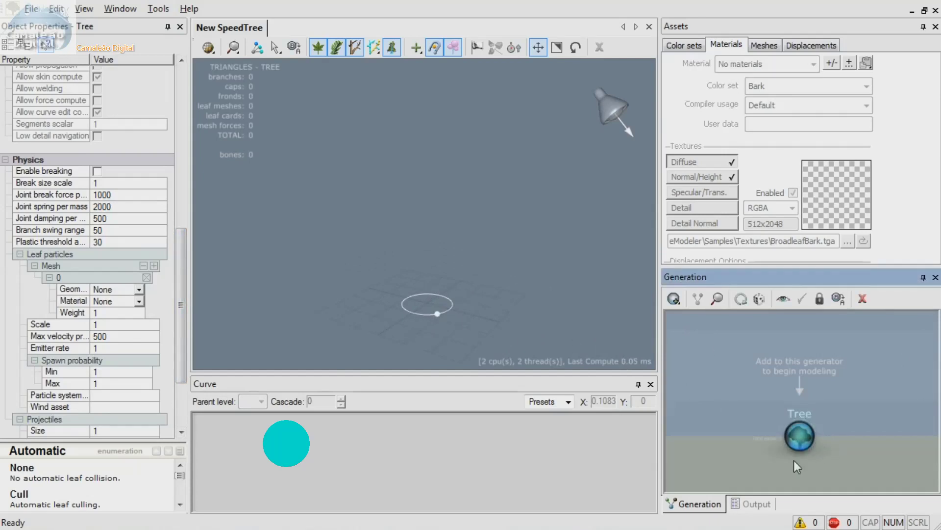
left_click(675, 299)
mouse_move(736, 390)
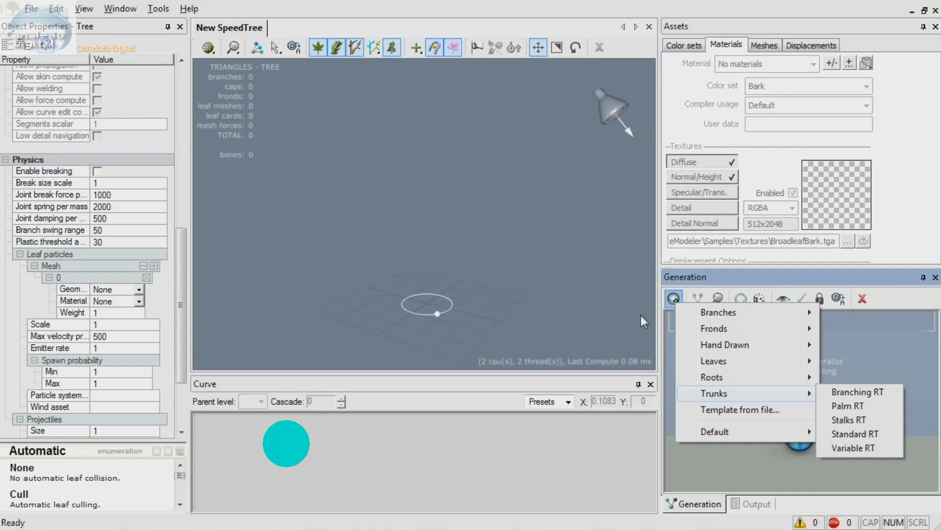
left_click(865, 434)
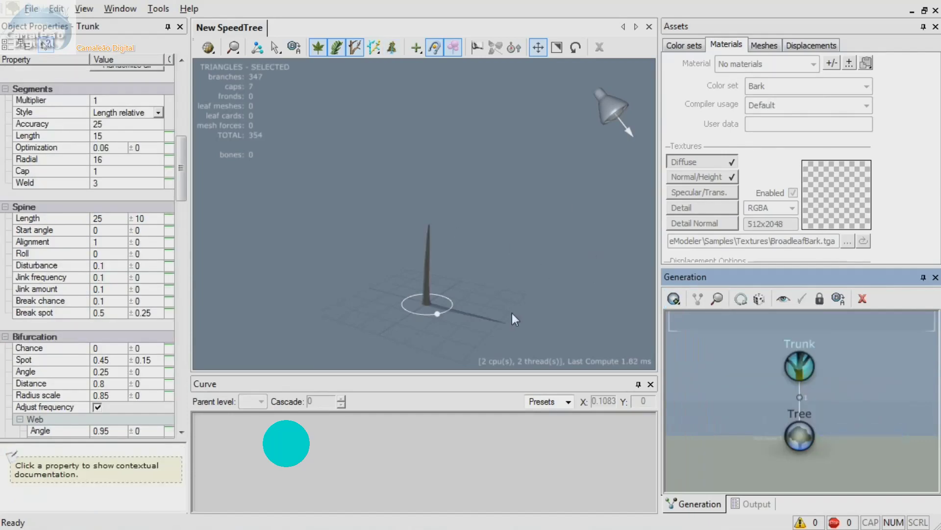
left_click_drag(516, 318, 505, 342)
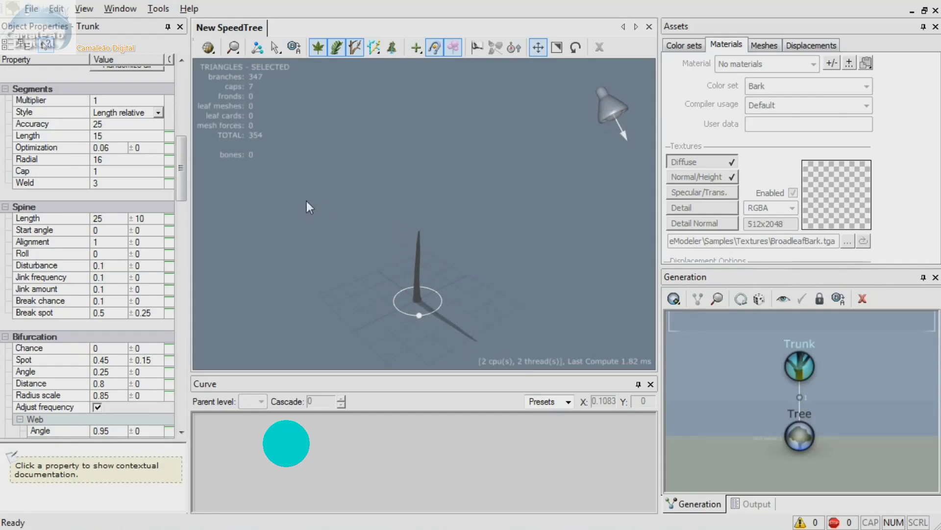
Look through the trunk's Spine, Bifurcation and Generation properties
left_click_drag(179, 148, 188, 195)
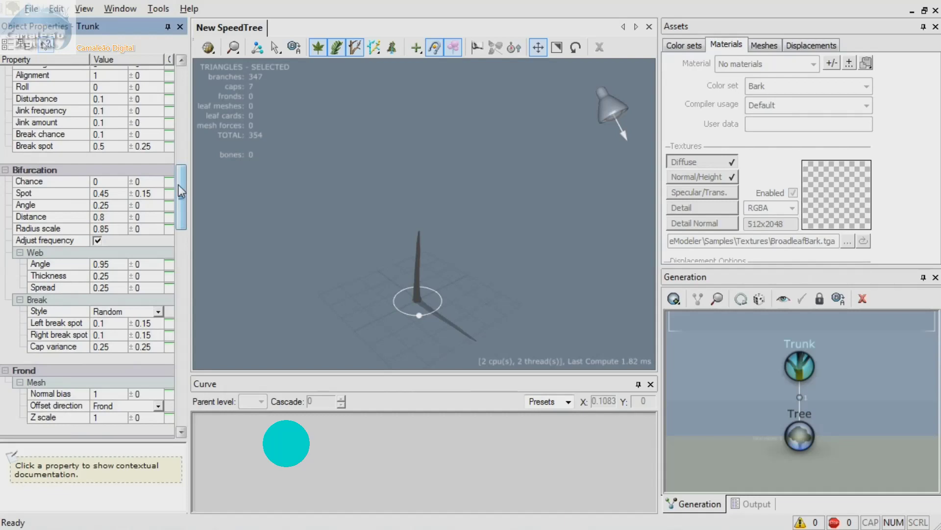
left_click_drag(179, 188, 181, 165)
left_click(35, 213)
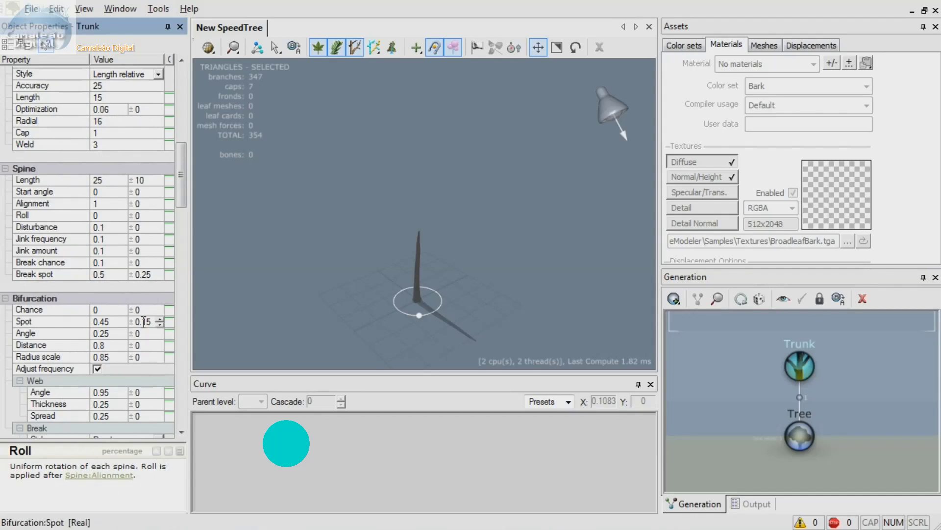
left_click_drag(180, 184, 181, 104)
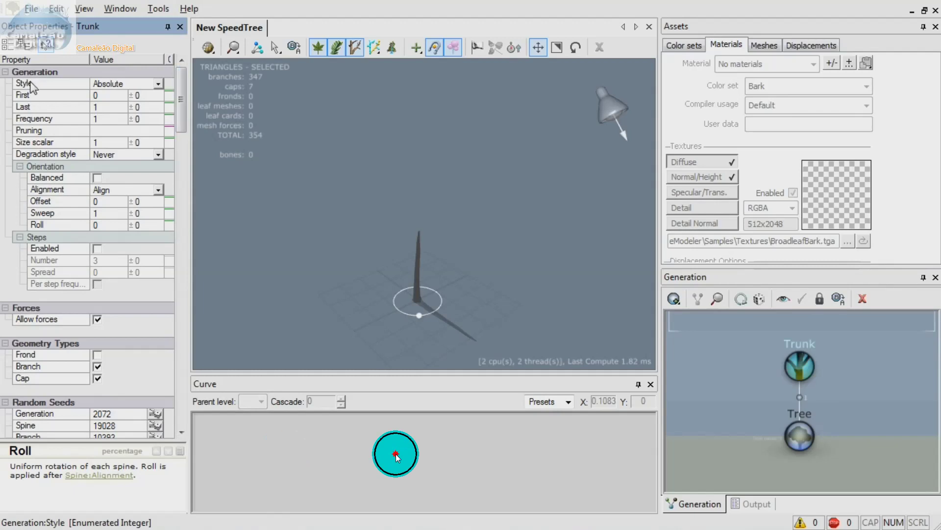
left_click(5, 72)
left_click(5, 73)
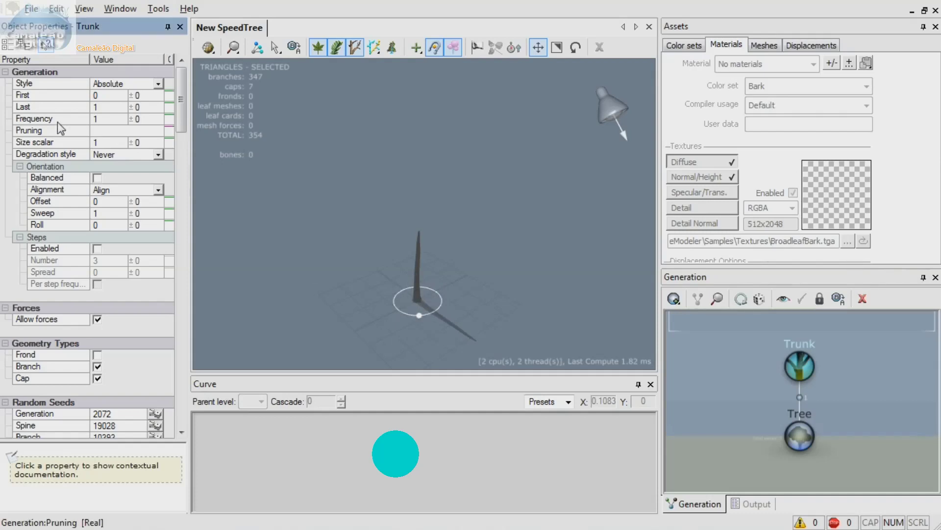
Set the trunk's generation frequency to 5
left_click(118, 119)
type("5")
key("Tab")
Dock the Curve editor across the full window width and inspect the group of trunks up close
left_click_drag(476, 381, 469, 492)
left_click_drag(493, 339, 513, 324)
middle_click_drag(512, 324, 486, 277)
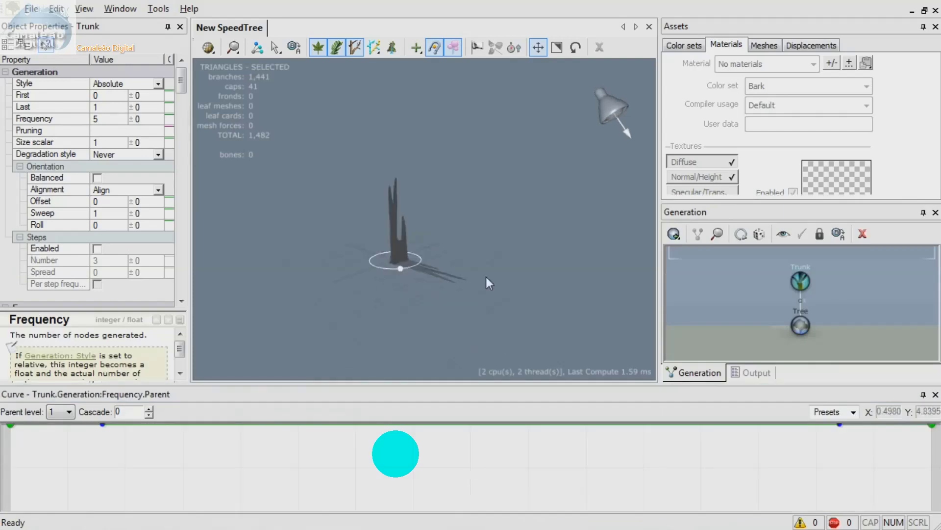
scroll(486, 278, "up", 3)
scroll(485, 278, "up", 3)
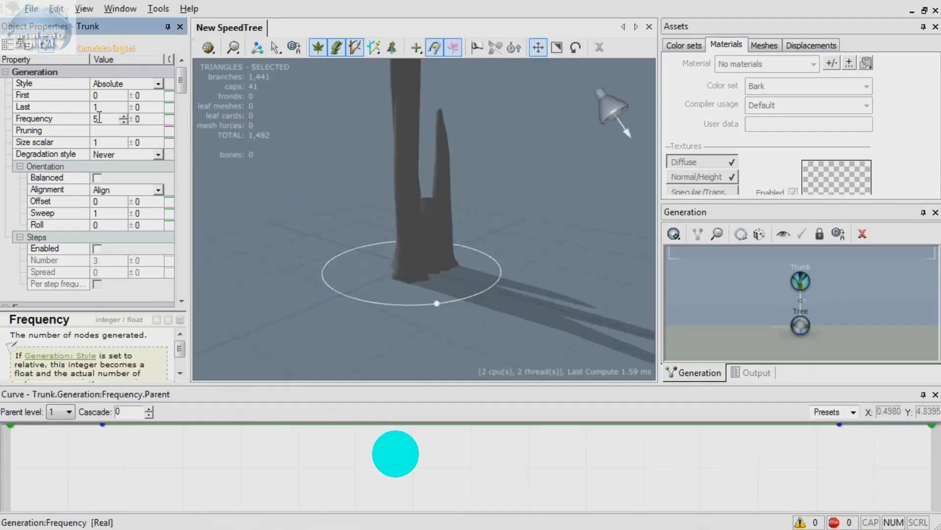
Check the node count on the link between the Trunk and Tree generators
left_click_drag(99, 118, 42, 118)
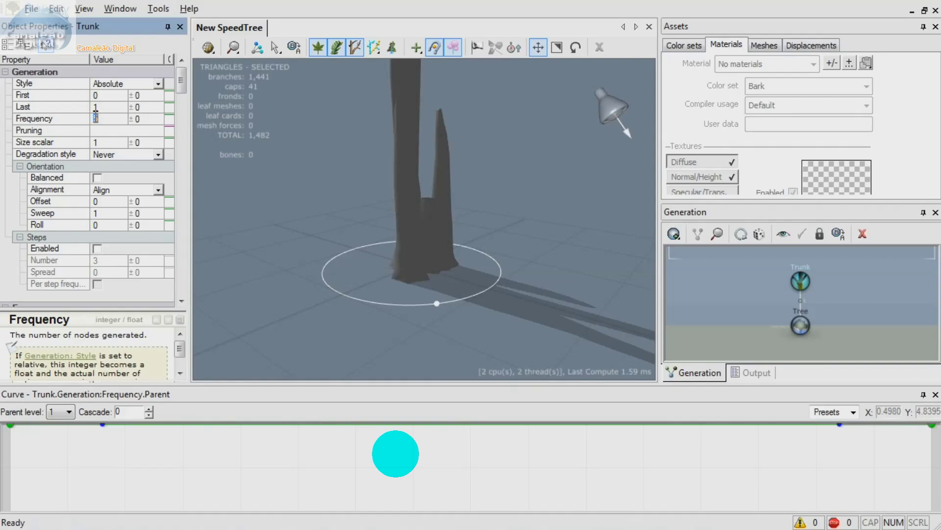
left_click(813, 283)
scroll(814, 285, "up", 5)
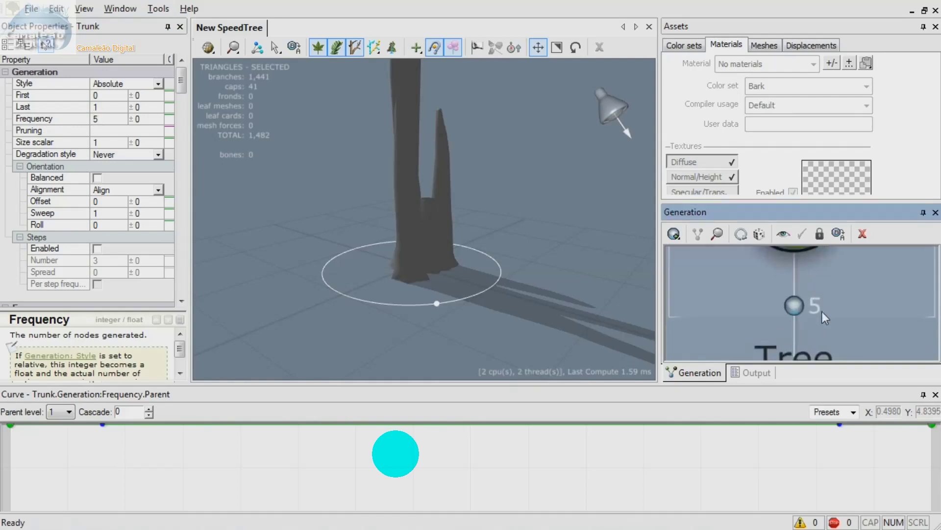
scroll(815, 307, "down", 2)
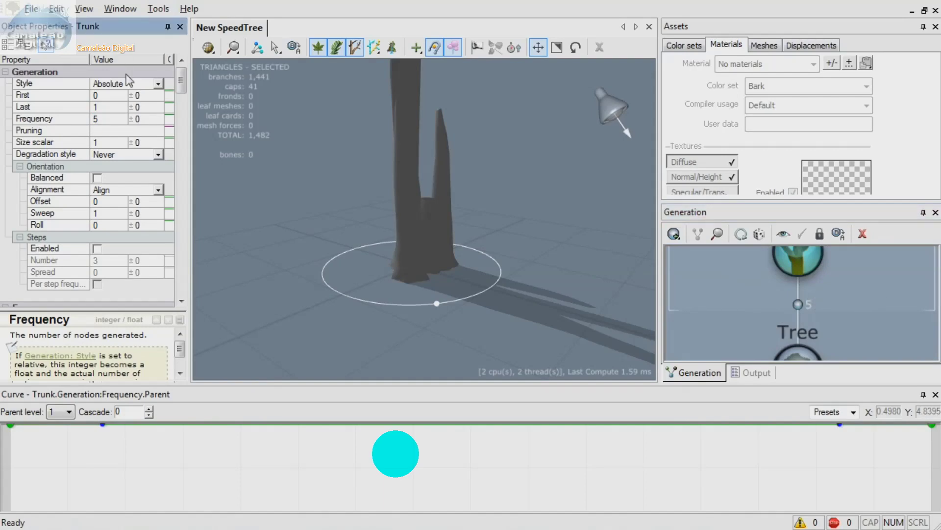
Try the Relative generation style on the trunk, and switch it back to Absolute
left_click(158, 85)
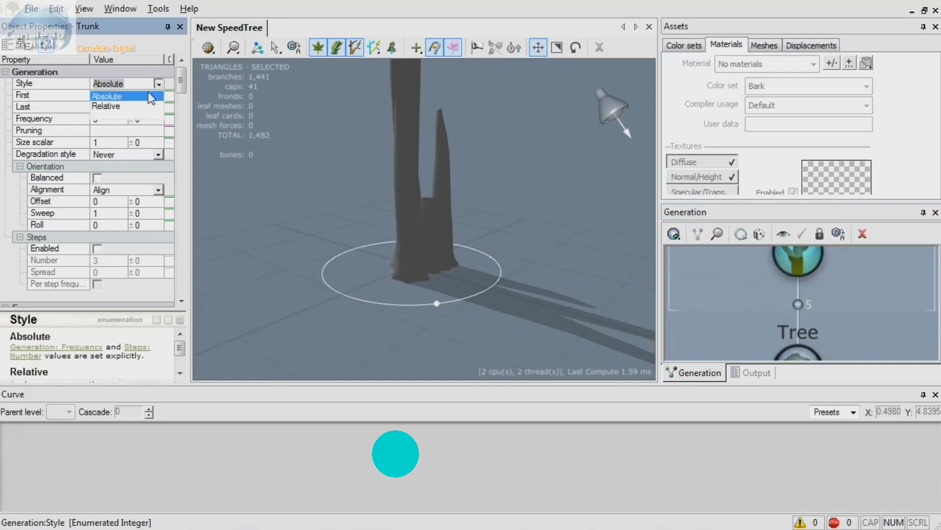
left_click(112, 107)
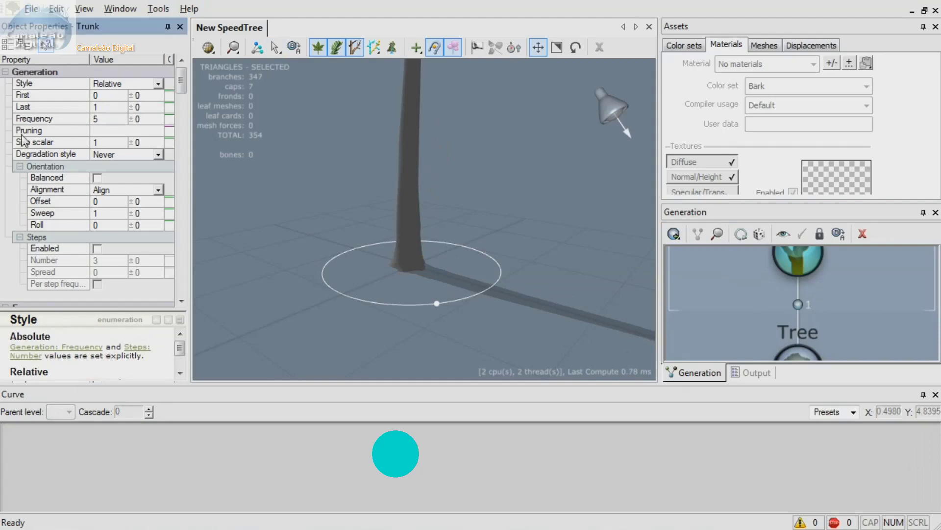
left_click_drag(415, 283, 372, 303)
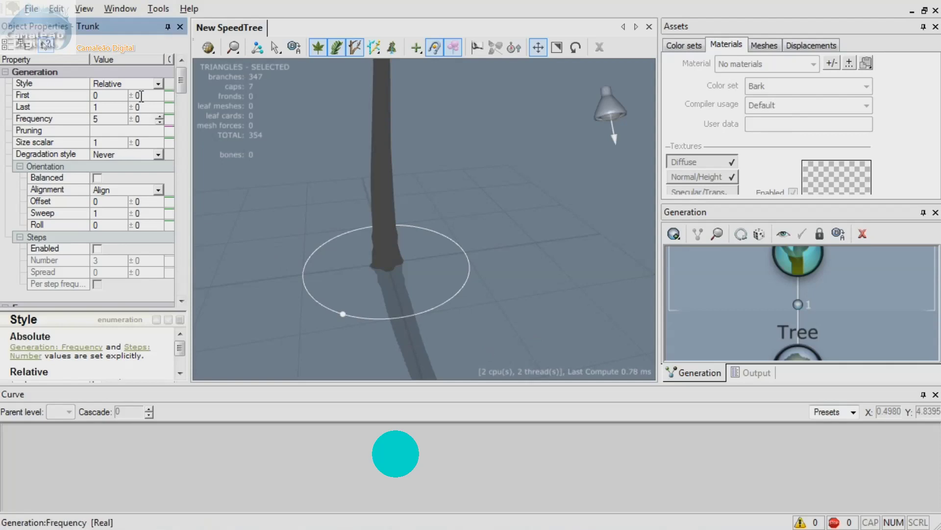
left_click(157, 84)
left_click(120, 99)
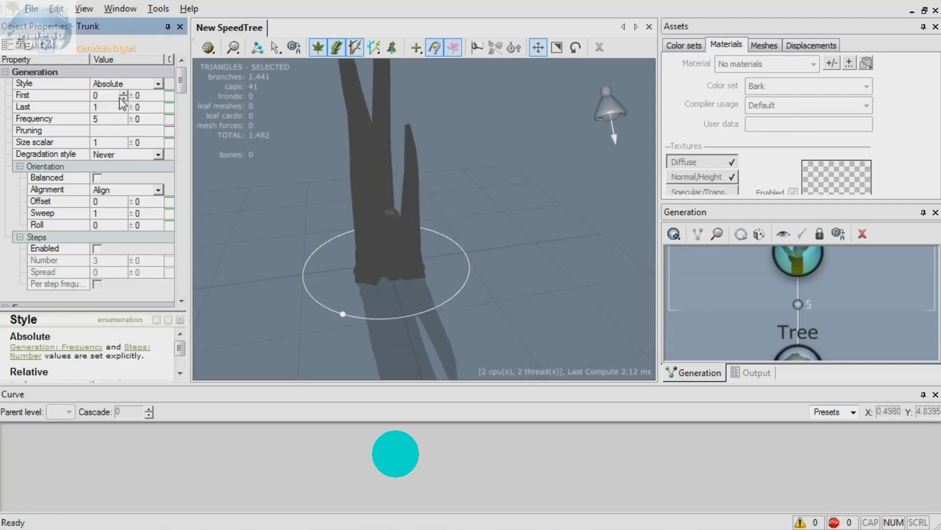
left_click_drag(326, 262, 498, 265)
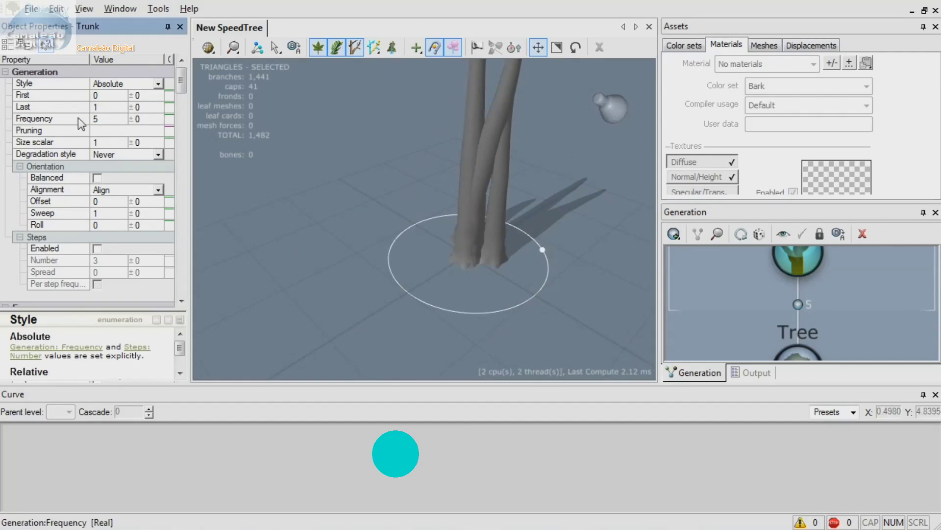
Set the trunk's generation frequency back to 1
left_click(108, 119)
type("1")
key("Tab")
left_click_drag(505, 318, 412, 326)
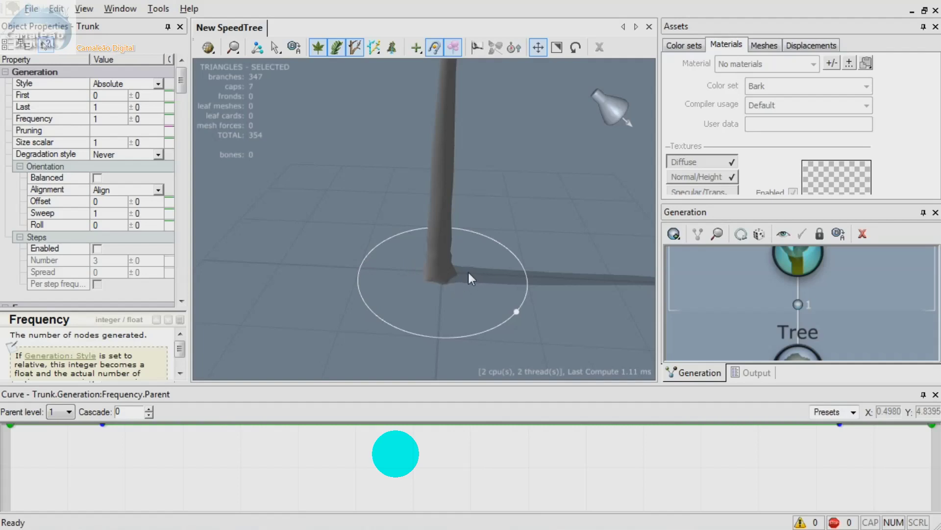
Set both the First and Last generation values of the trunk to 0.5, viewing its placement in the base circle
left_click(102, 94)
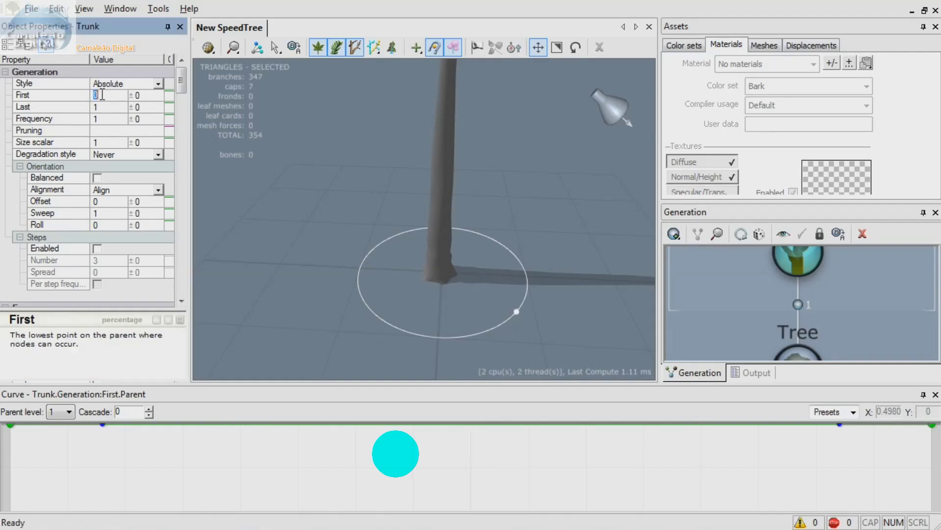
type(".5")
key("Tab")
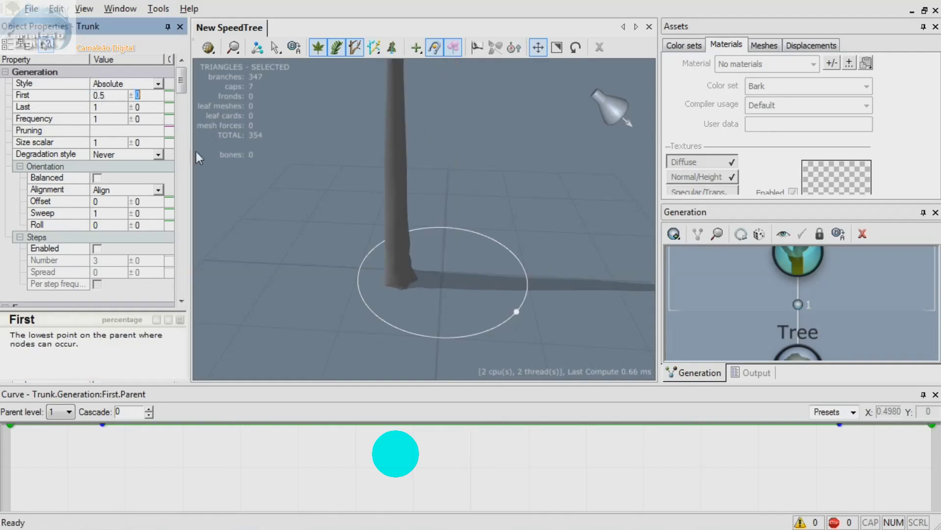
left_click_drag(438, 313, 413, 296)
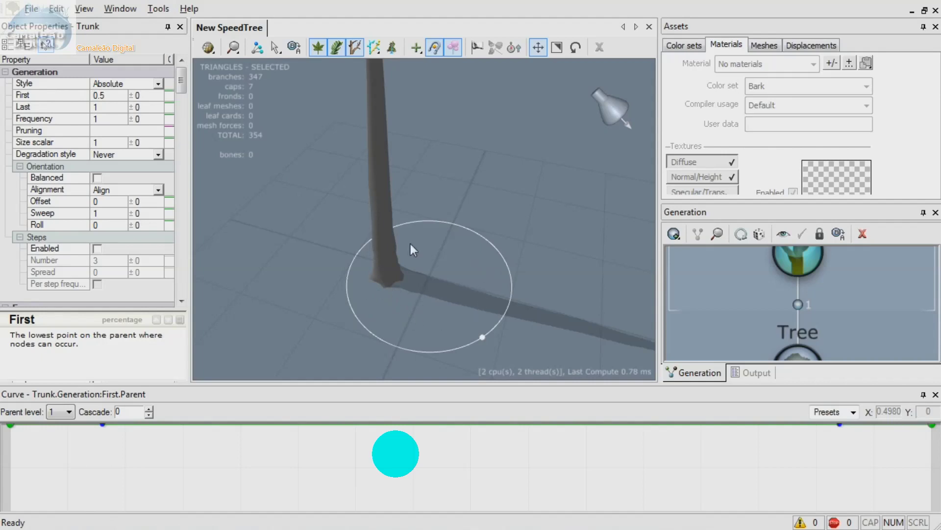
left_click(102, 107)
type("0.5")
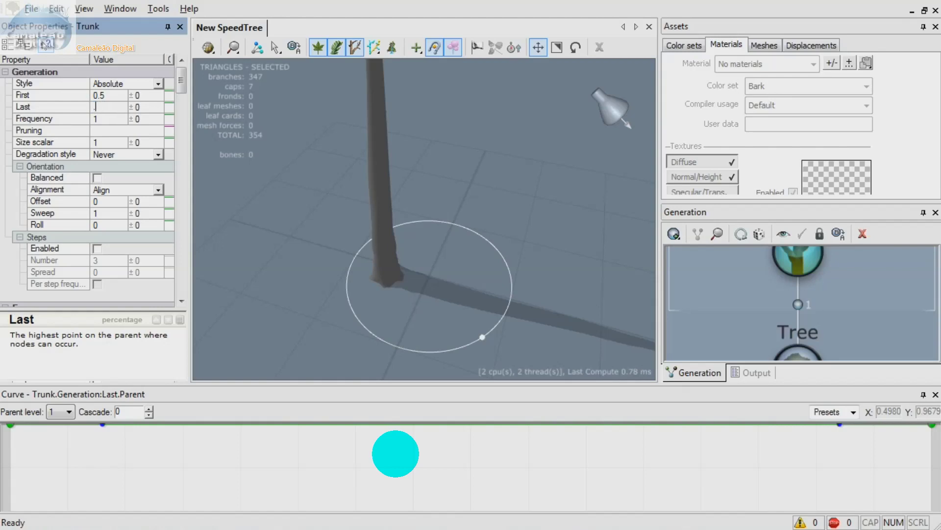
key("Tab")
left_click_drag(395, 313, 478, 307)
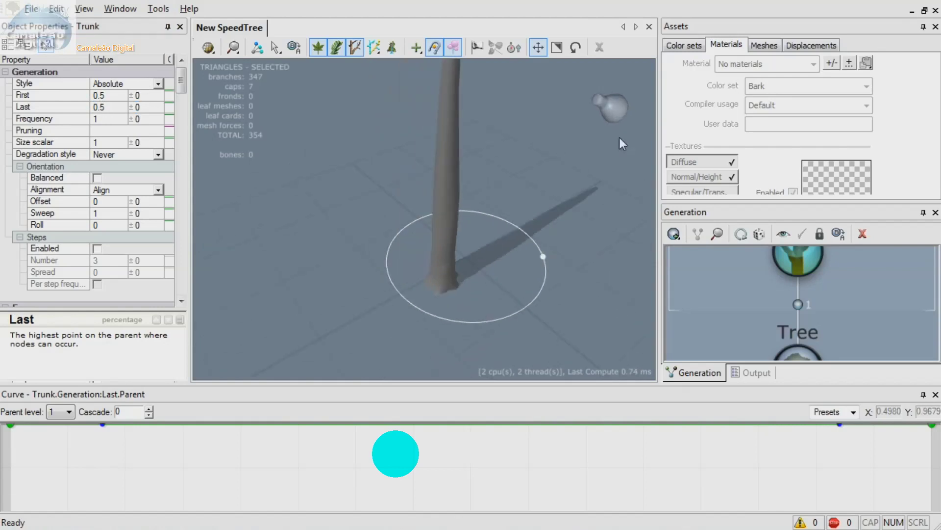
Randomize all of the trunk's random seeds twice
left_click_drag(182, 82, 182, 104)
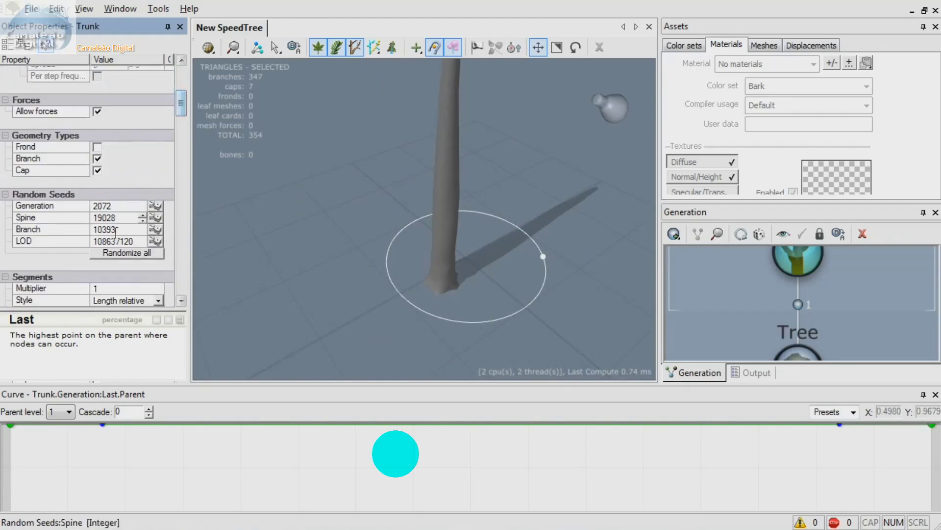
left_click(121, 255)
left_click(122, 254)
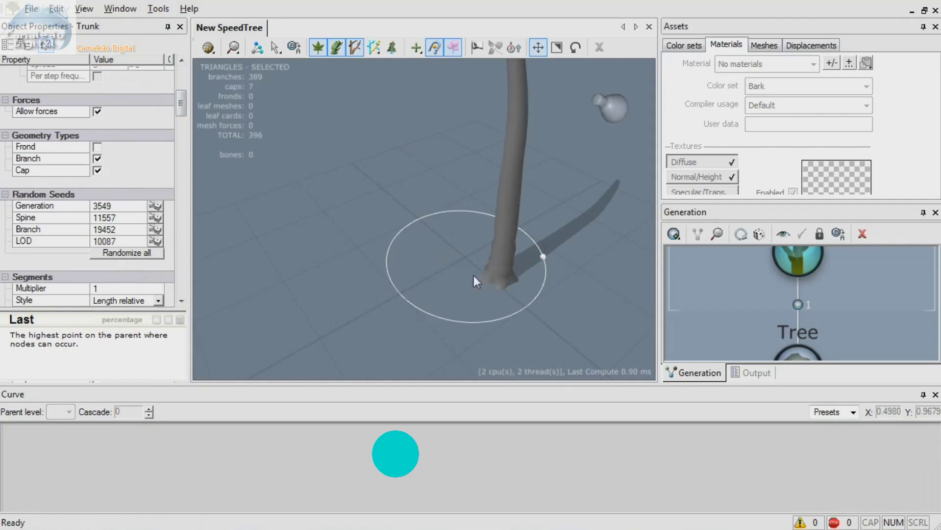
Restore the trunk's generation range by setting First to 0 and Last to 1
left_click_drag(182, 103, 183, 80)
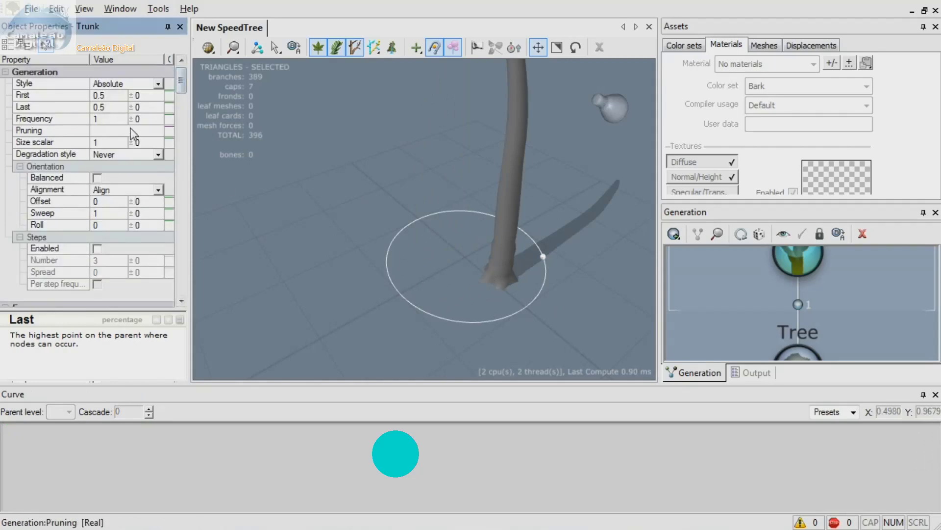
double_click(100, 96)
type("0")
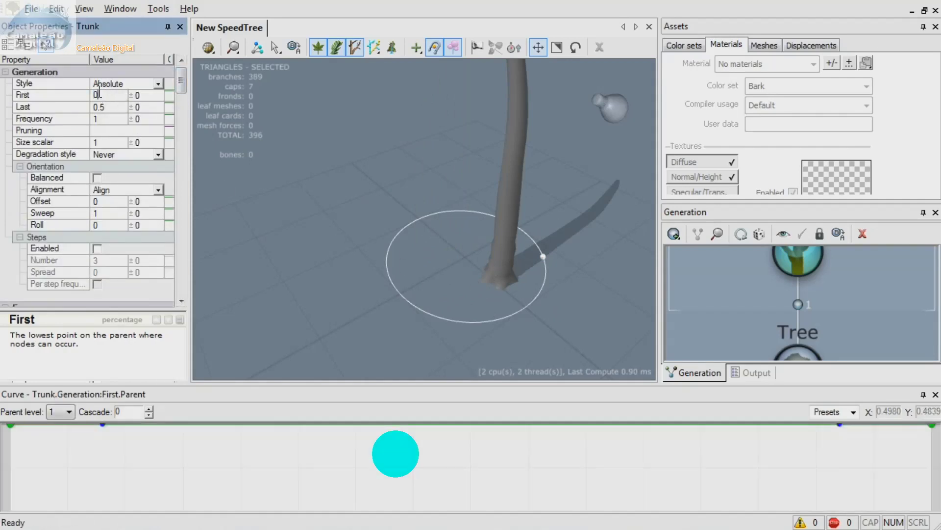
key("Tab")
left_click(109, 109)
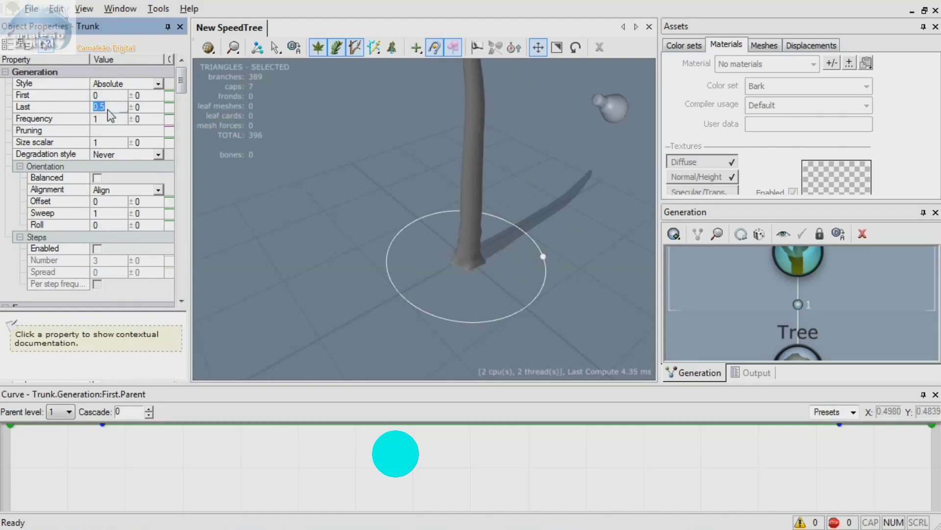
type("1")
key("Tab")
Set the trunk's size scalar to 0.1 and inspect the scaled trunk up close inside the base circle
double_click(106, 144)
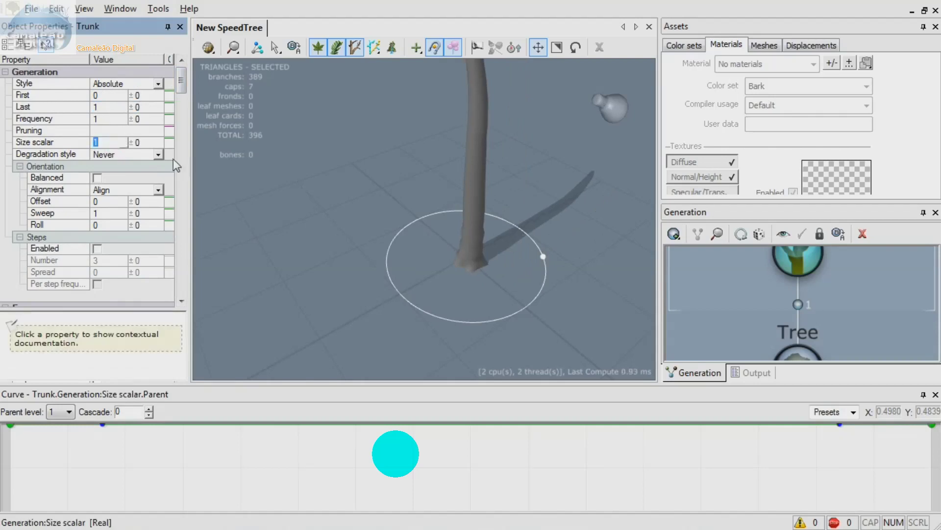
left_click_drag(474, 319, 436, 278)
middle_click_drag(436, 279, 460, 301)
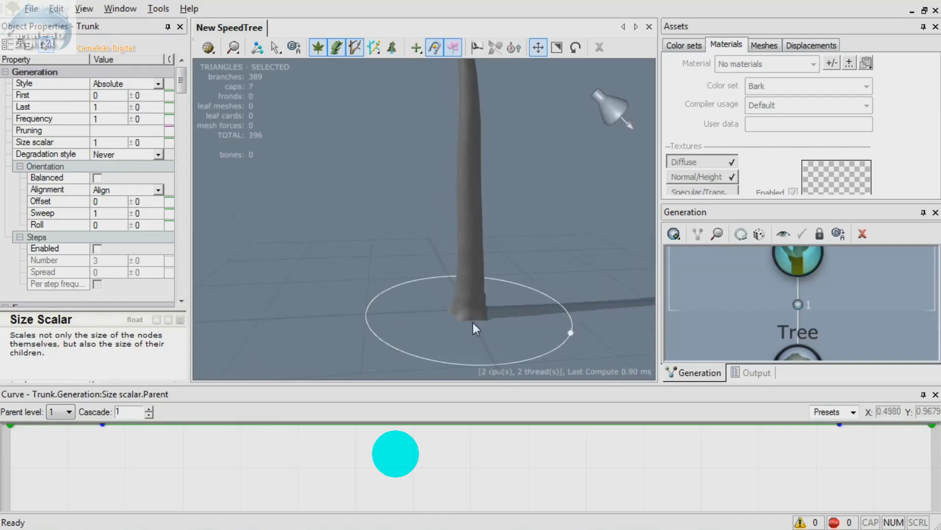
scroll(473, 322, "down", 6)
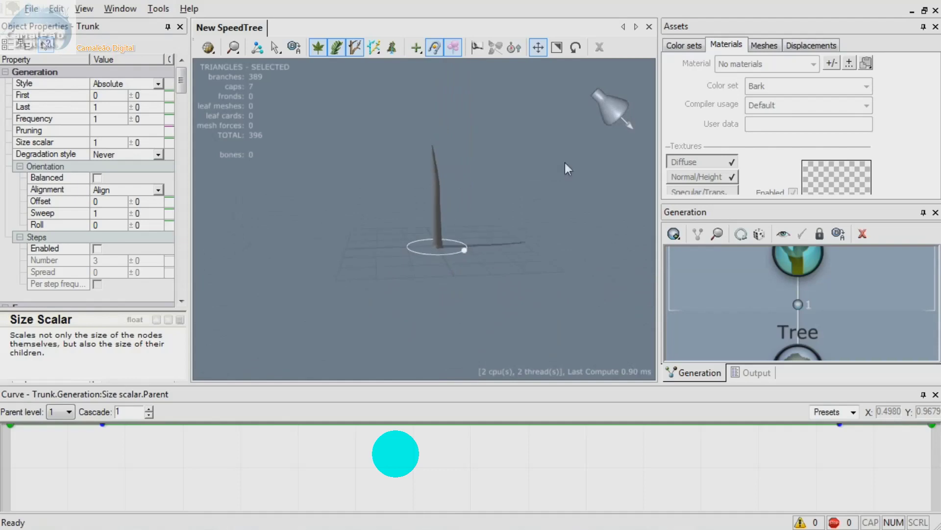
left_click(106, 118)
double_click(106, 143)
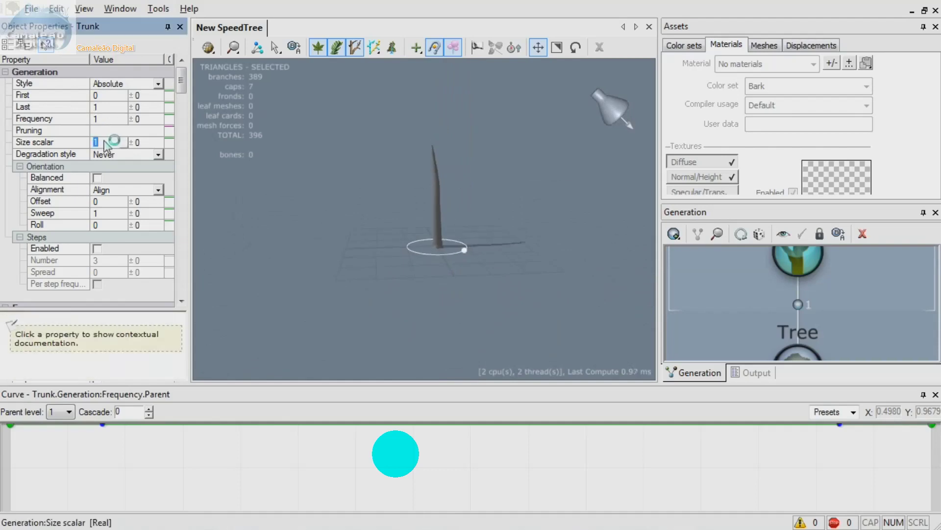
type("0.1")
key("Tab")
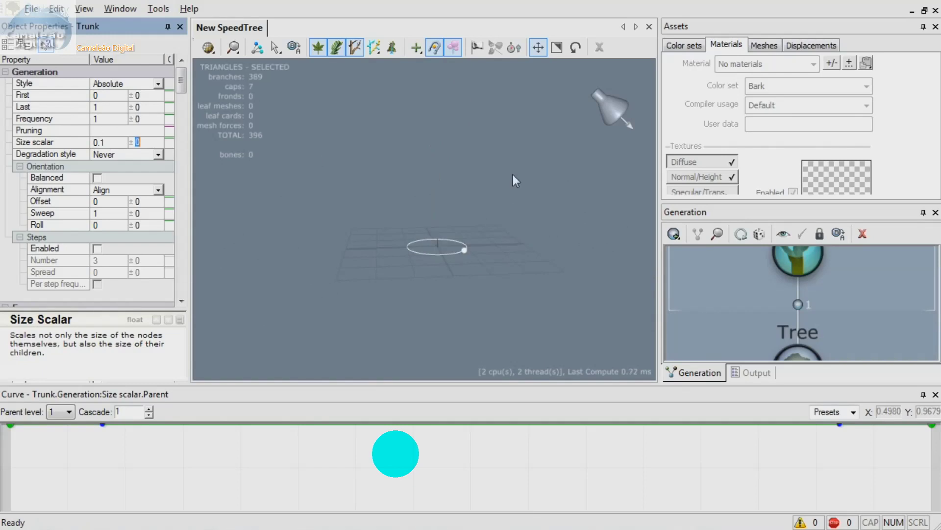
left_click(440, 233)
scroll(440, 210, "up", 5)
left_click_drag(472, 248, 452, 290)
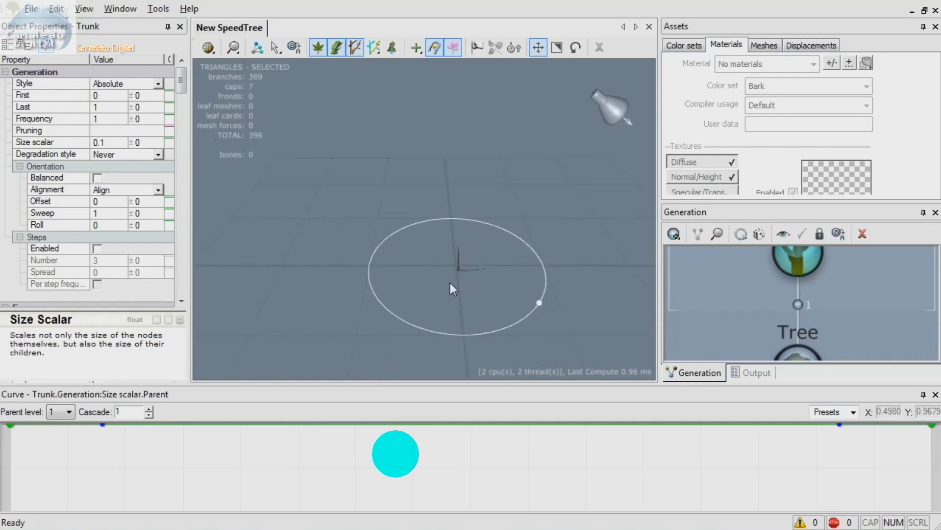
Set the trunk's size scalar to 1.5 and inspect the enlarged trunk
left_click(110, 142)
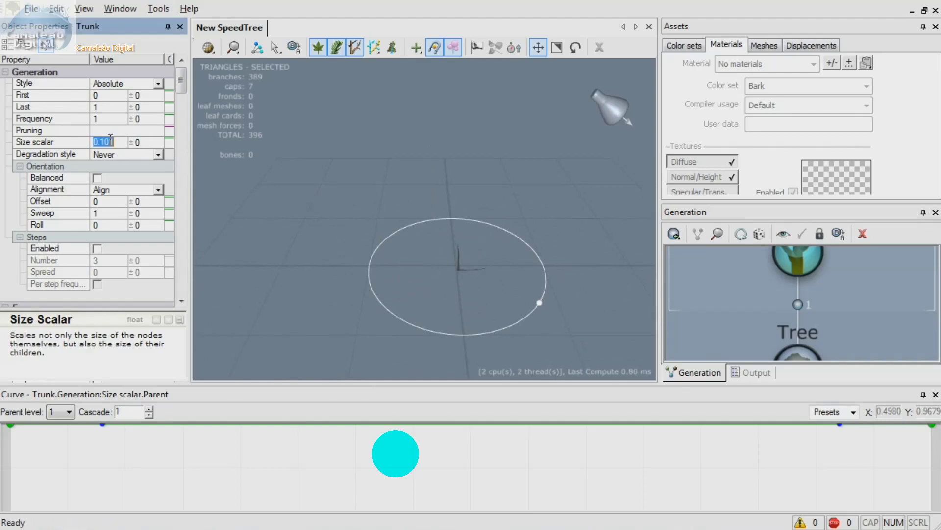
type("1.5")
key("Tab")
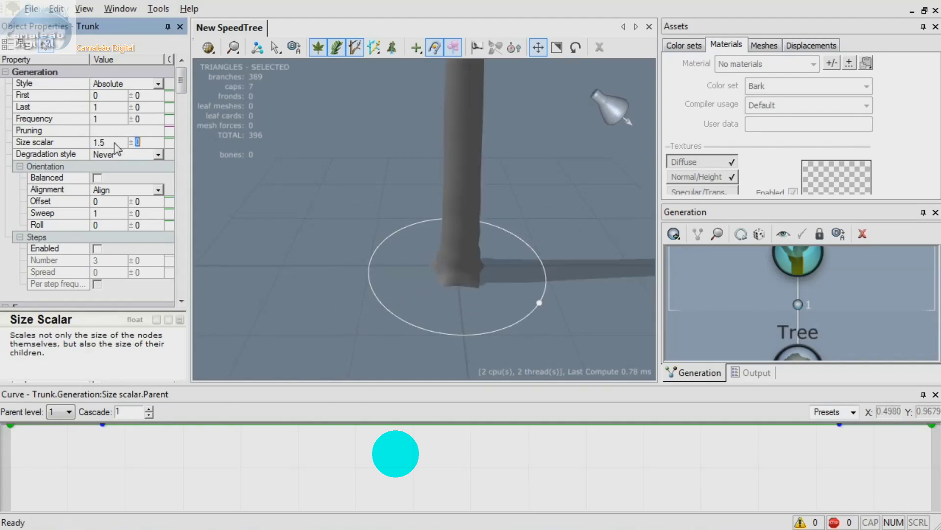
middle_click_drag(419, 190, 407, 251)
scroll(408, 251, "up", 1)
scroll(408, 251, "down", 2)
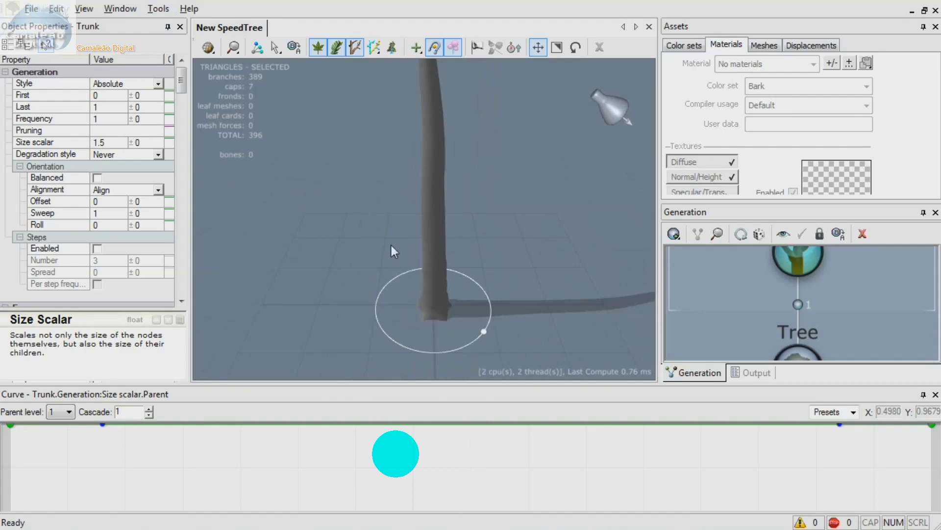
Set the trunk's size scalar to 1 and view the trunk from another side
left_click(109, 142)
type("1")
key("Tab")
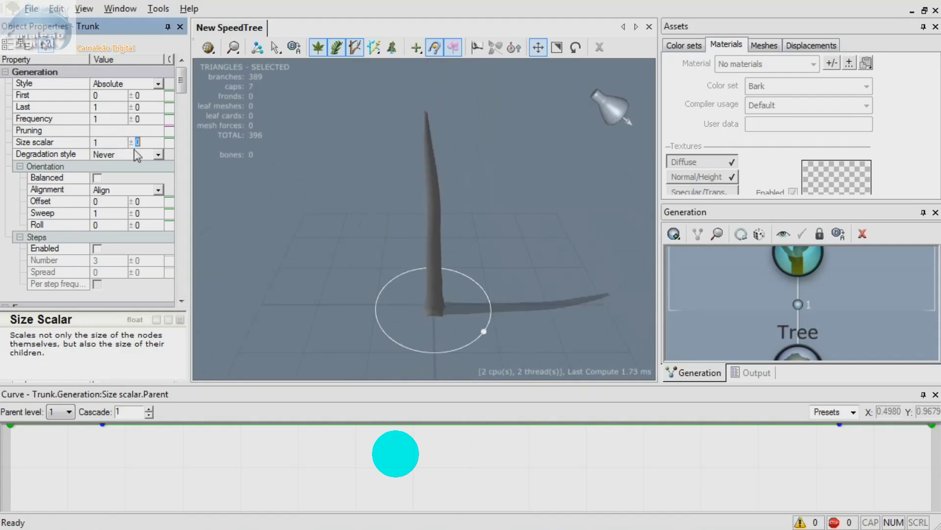
left_click_drag(258, 255, 456, 216)
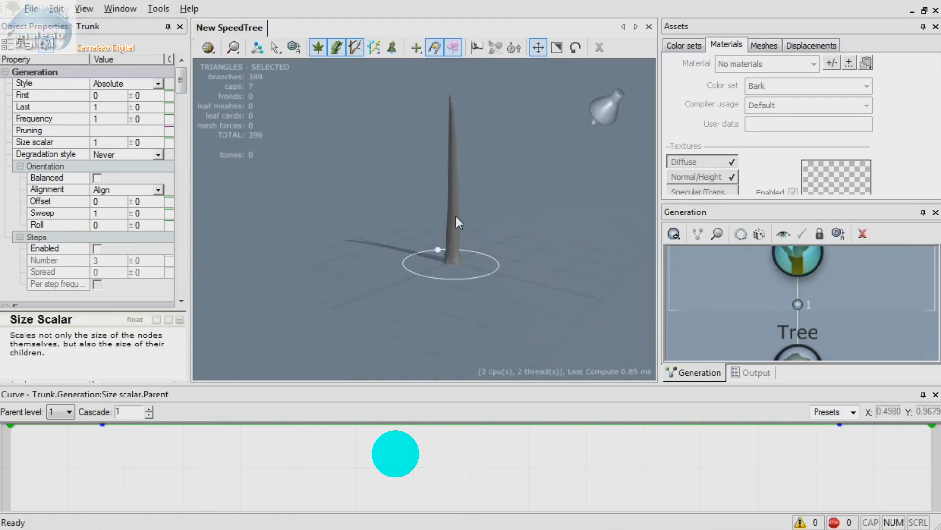
Look at the Degradation style setting, and enable the trunk's Balanced orientation option and disable it again
left_click(158, 155)
left_click(159, 155)
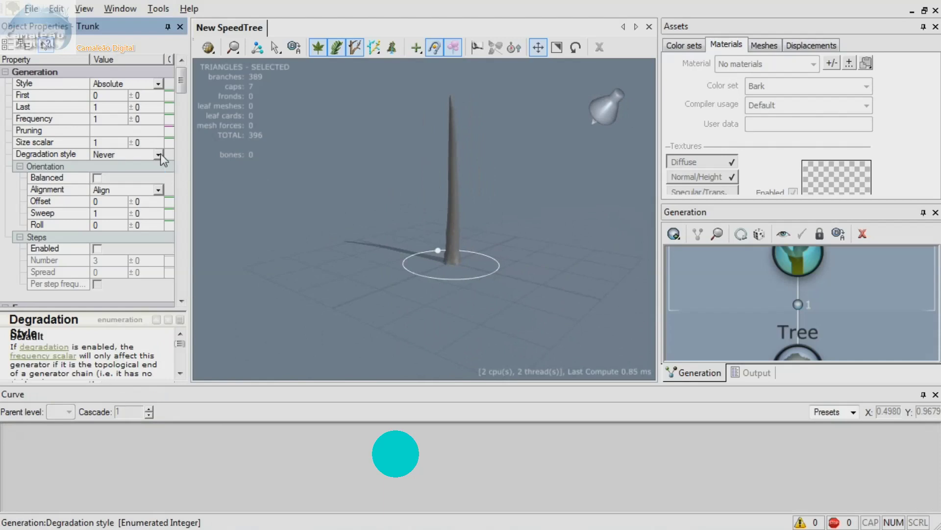
left_click_drag(498, 282, 384, 303)
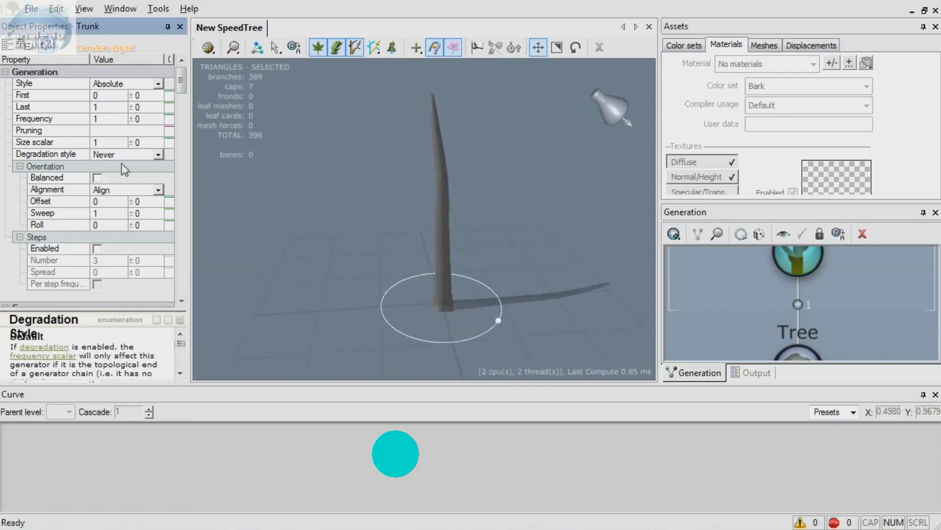
left_click(97, 178)
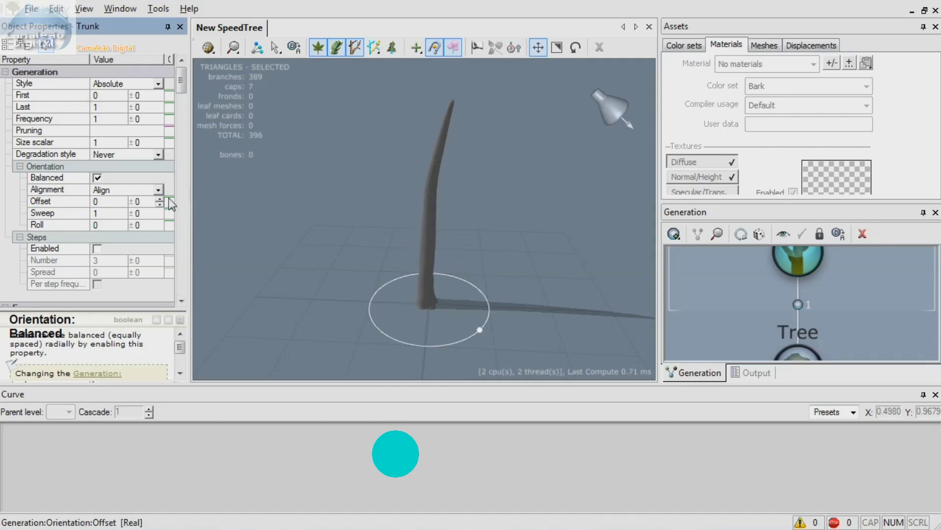
left_click(97, 178)
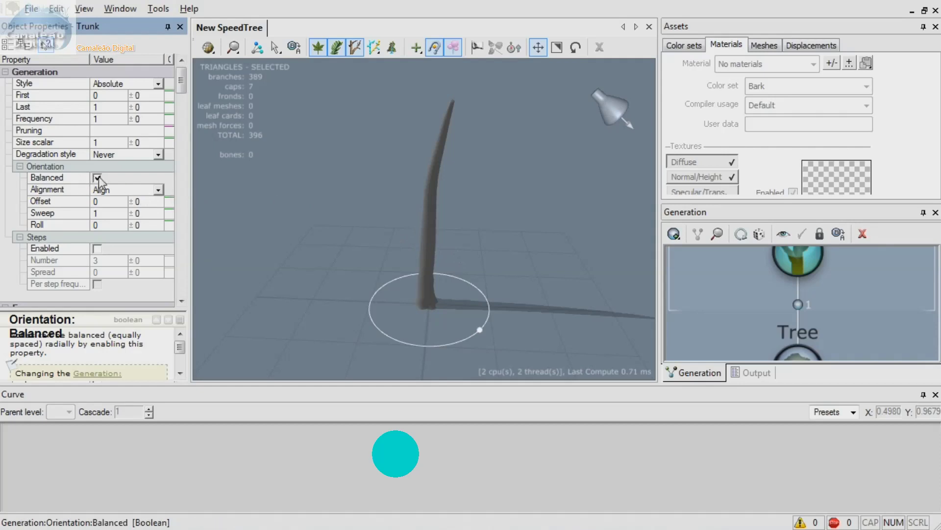
Collapse the trunk's Orientation, Steps and Generation property groups
left_click(19, 167)
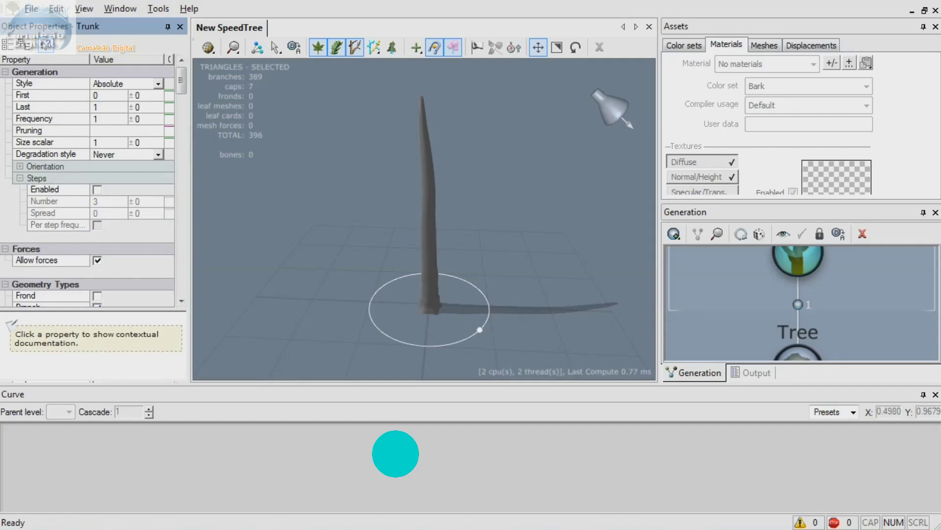
left_click(20, 178)
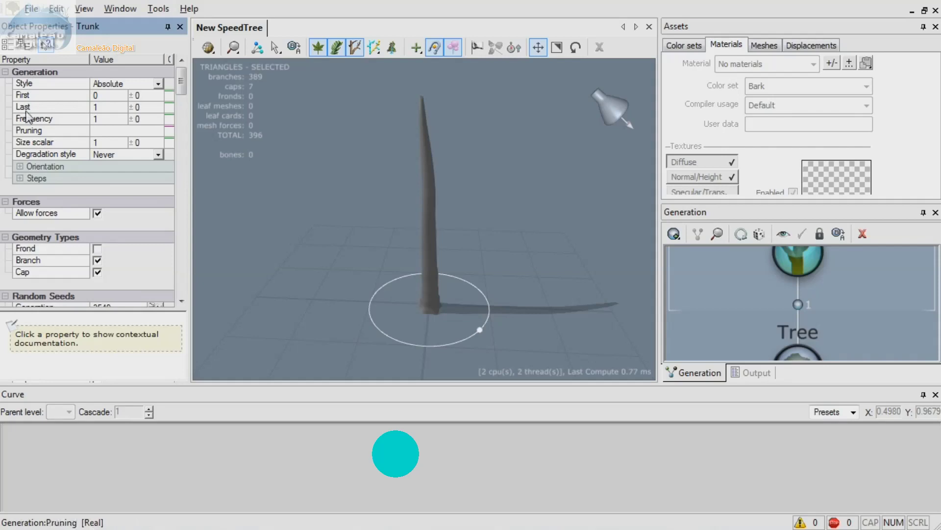
left_click(6, 72)
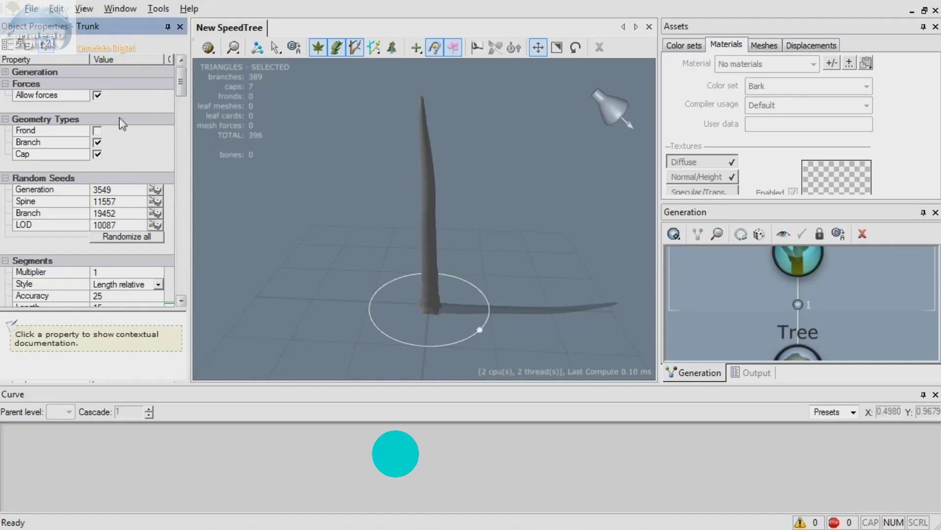
Try out the trunk's Cap and Branch geometry types, disabling Branch and enabling it again
left_click_drag(402, 272, 451, 268)
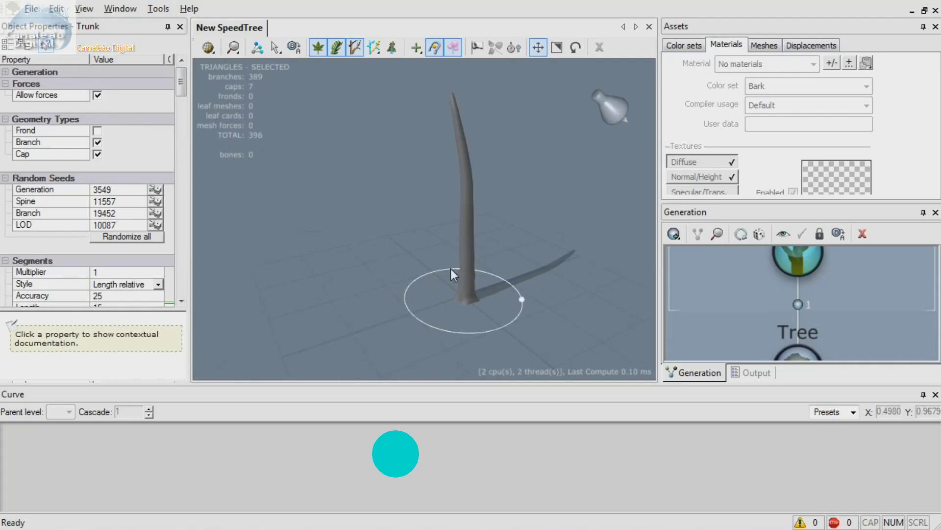
left_click(97, 154)
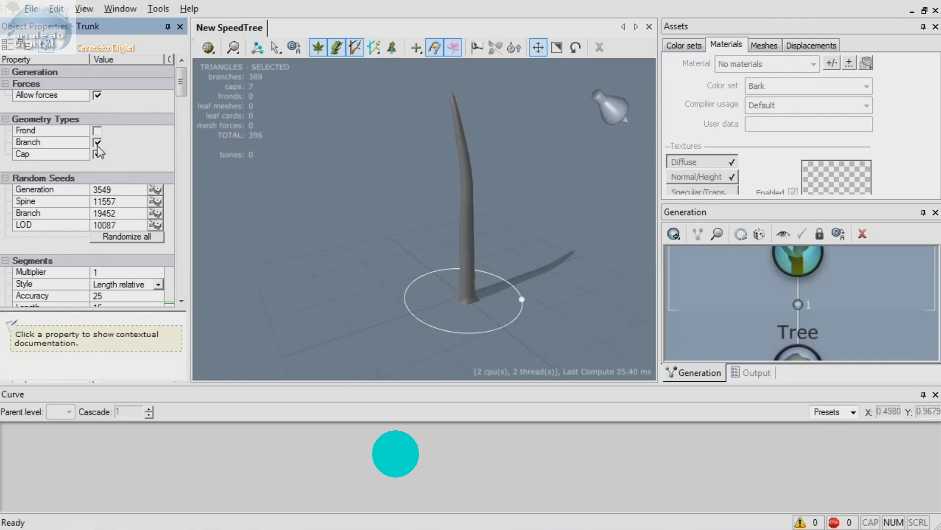
left_click(97, 142)
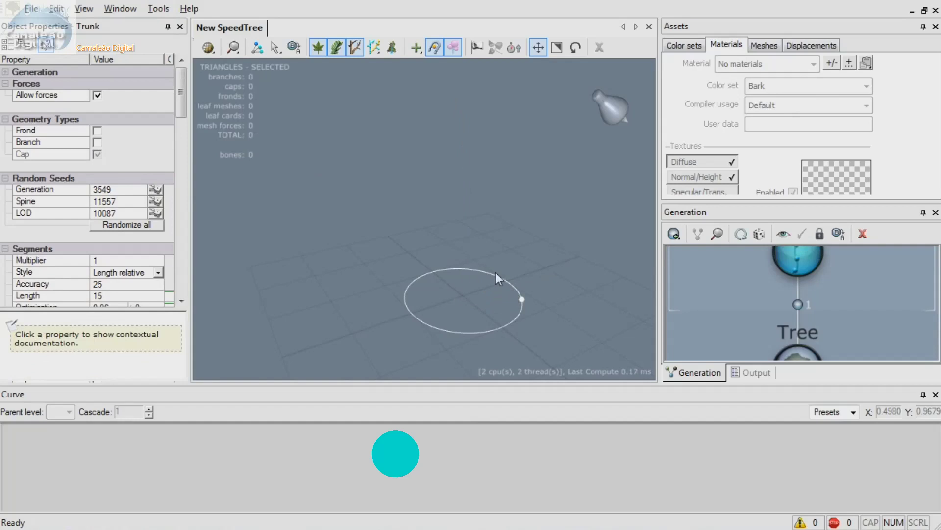
left_click(98, 143)
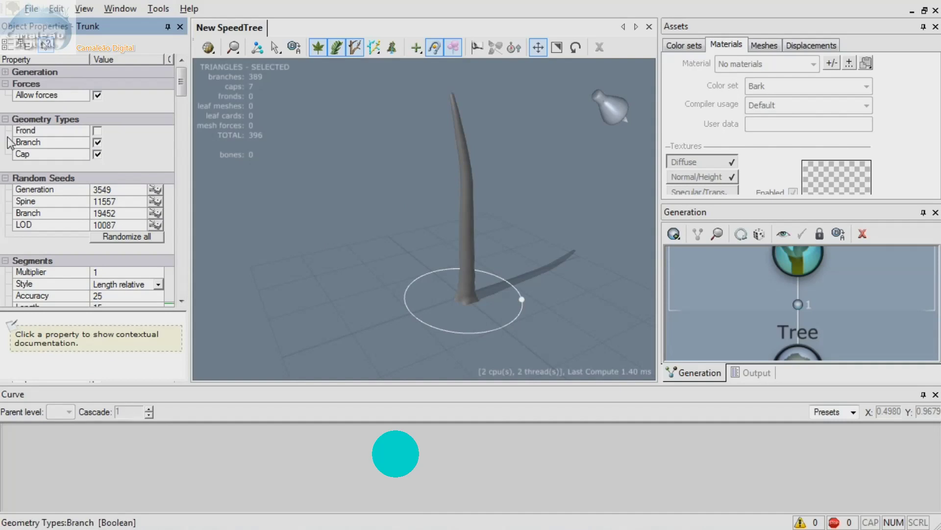
Collapse the Geometry Types and Random Seeds groups and display the trunk as untextured wireframe, inspecting its base up close
left_click(5, 119)
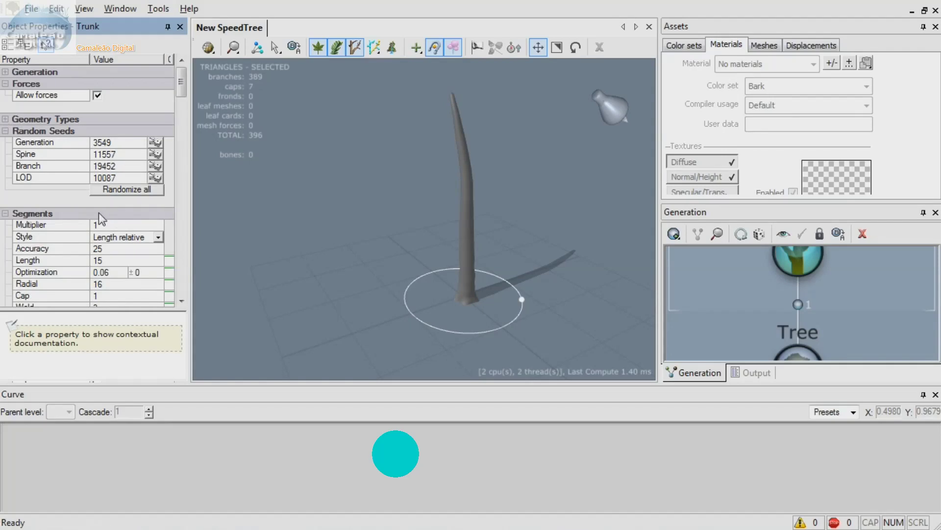
left_click(6, 131)
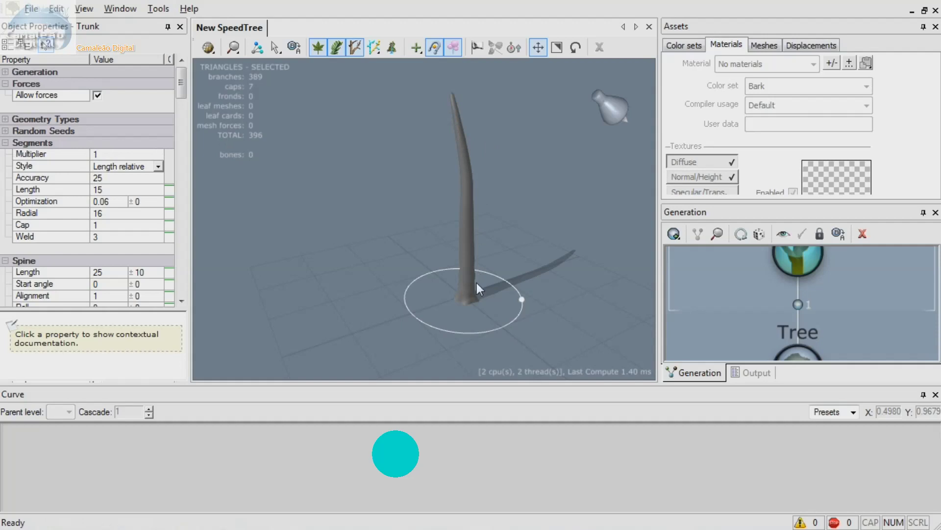
left_click(208, 48)
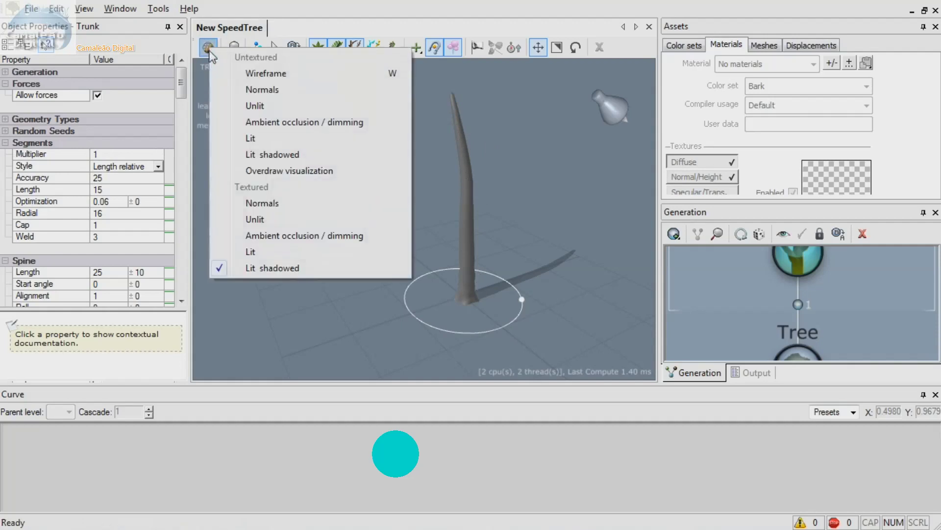
left_click(240, 73)
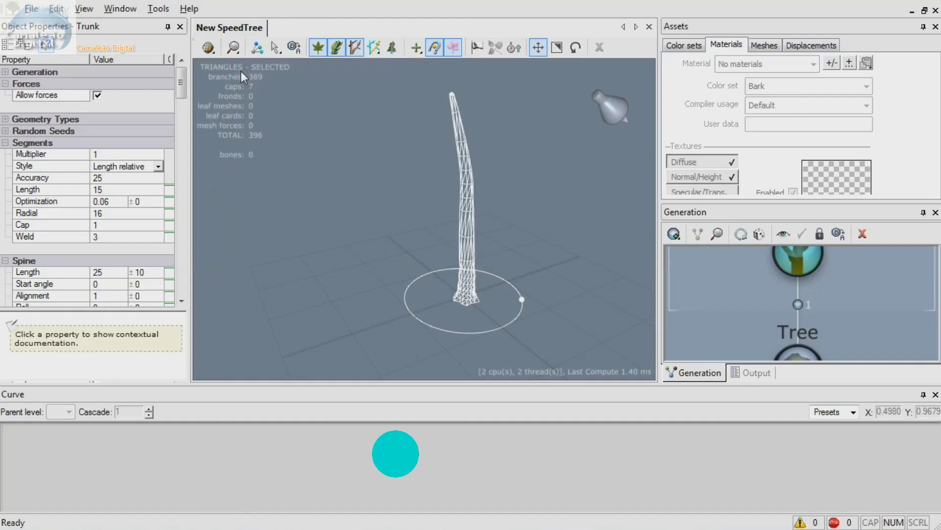
left_click_drag(403, 290, 452, 272)
middle_click_drag(440, 273, 405, 244)
scroll(405, 244, "up", 3)
scroll(405, 244, "up", 3)
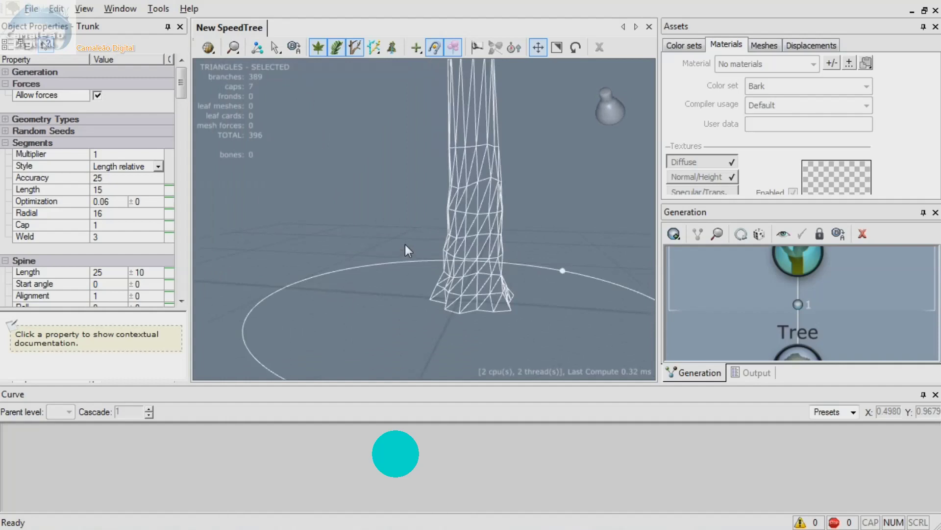
left_click_drag(474, 308, 395, 325)
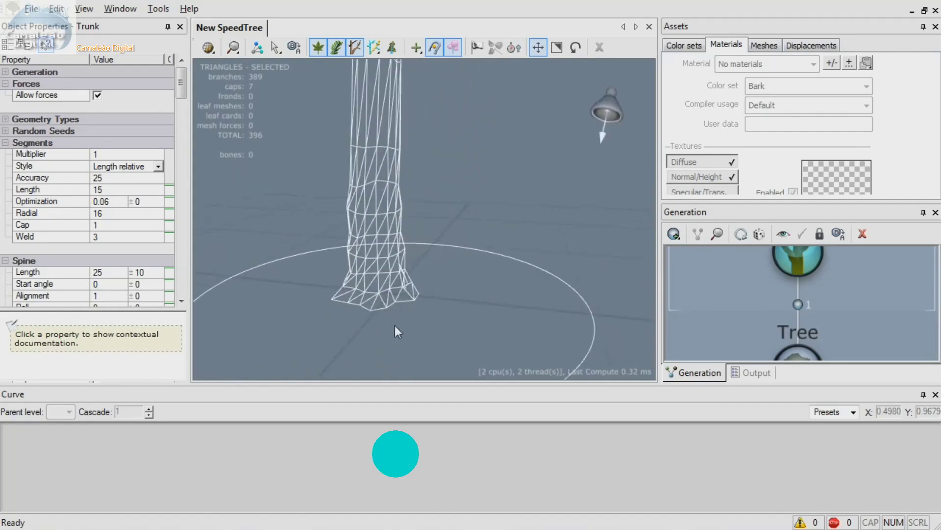
Set the trunk's segment multiplier to 0.4 and inspect the wireframe
left_click(180, 91)
middle_click_drag(413, 203, 475, 250)
left_click(112, 156)
type(".4")
key("Return")
scroll(411, 191, "up", 4)
left_click_drag(408, 203, 480, 72)
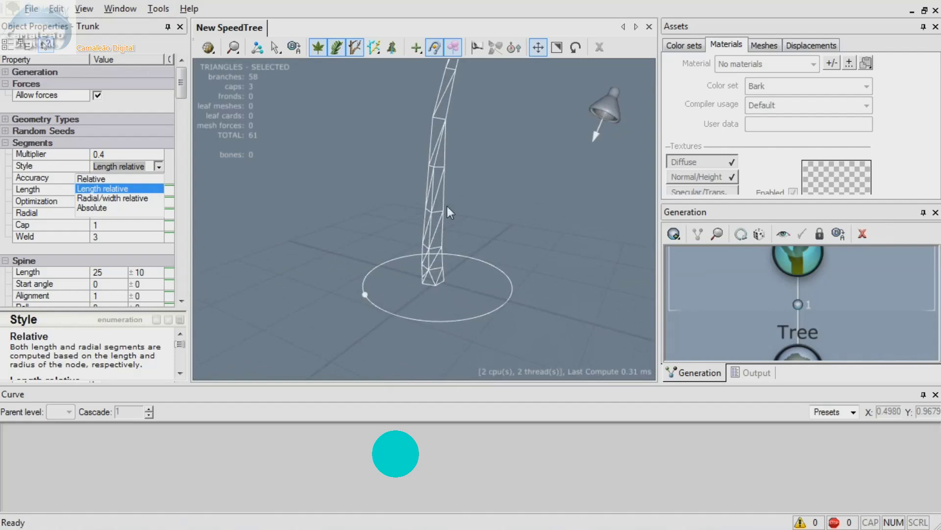
Set the trunk's segment multiplier to 0.6
left_click_drag(423, 190, 588, 228)
left_click(109, 154)
left_click(109, 154)
double_click(108, 154)
left_click(114, 156)
type("6")
key("Return")
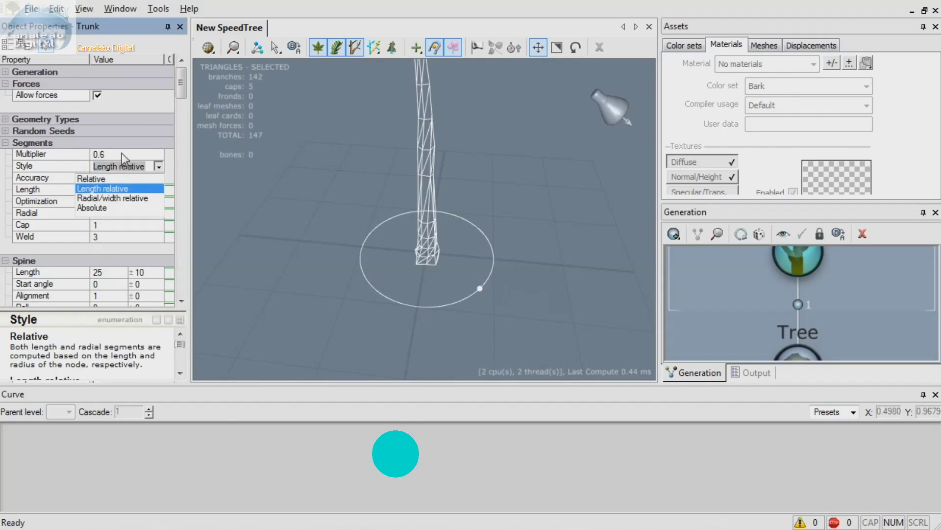
Switch the trunk's segment style to Absolute, inspect the wireframe, and return the style to Length relative
left_click(132, 158)
left_click(141, 166)
left_click(117, 207)
left_click_drag(412, 287, 621, 247)
middle_click_drag(416, 246, 441, 295)
scroll(442, 295, "up", 2)
scroll(441, 295, "down", 3)
left_click_drag(441, 295, 408, 288)
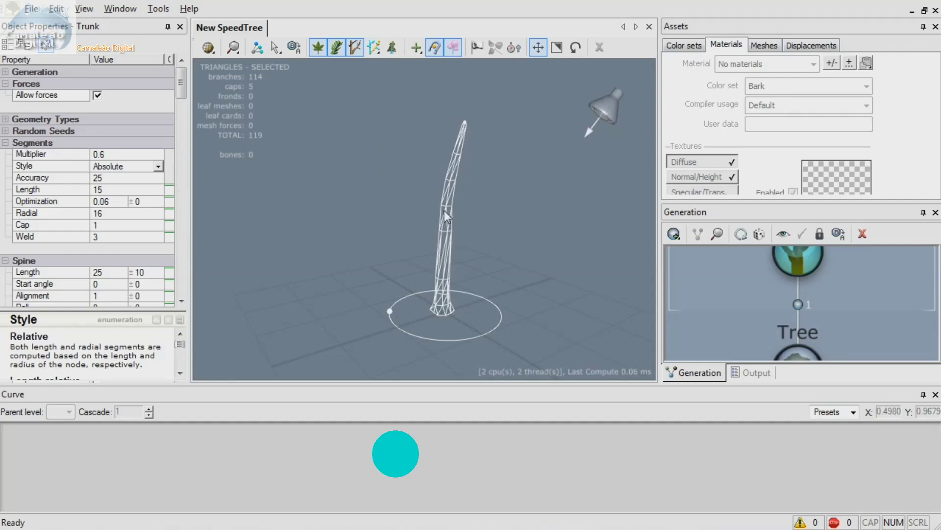
left_click(158, 166)
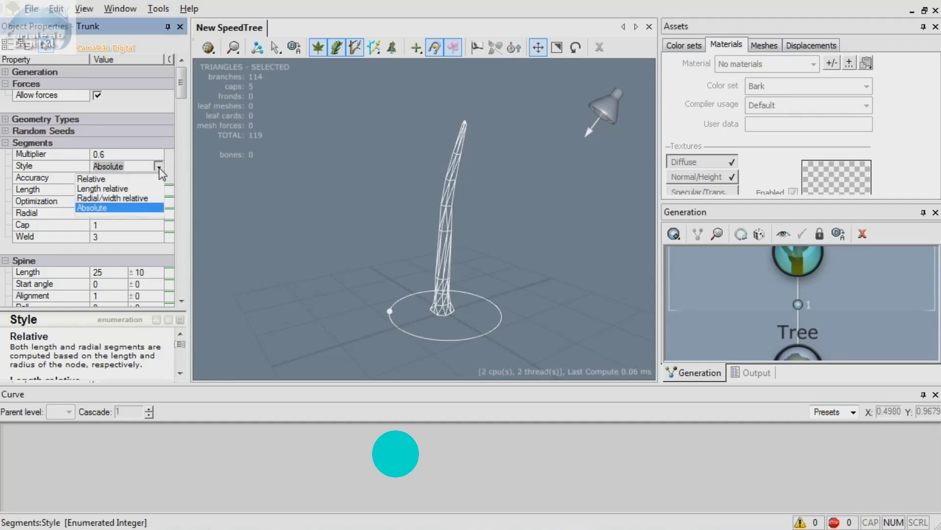
left_click(130, 189)
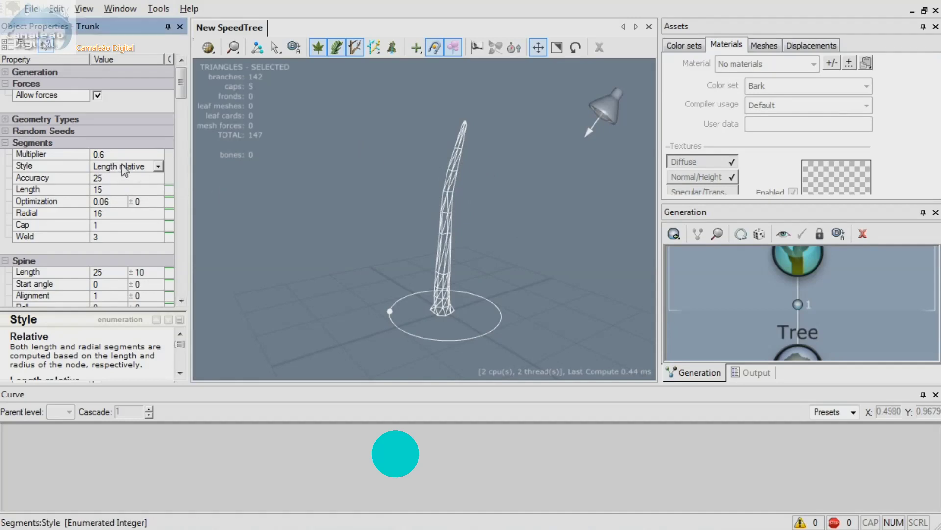
Set the accuracy of the trunk's segments to 50
left_click(114, 178)
double_click(108, 178)
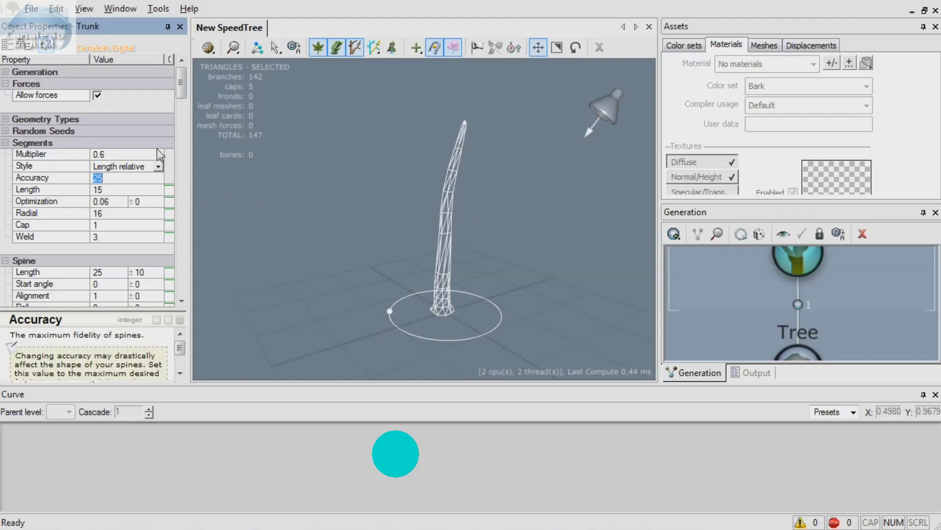
left_click(114, 182)
double_click(103, 177)
type("50")
key("Tab")
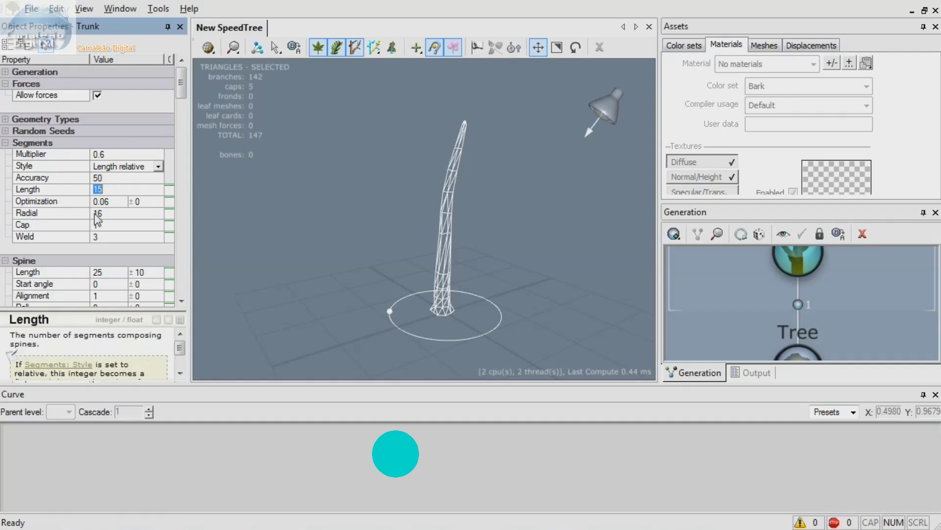
Set the accuracy of the trunk's segments to 25
left_click(107, 177)
left_click(113, 178)
type("2")
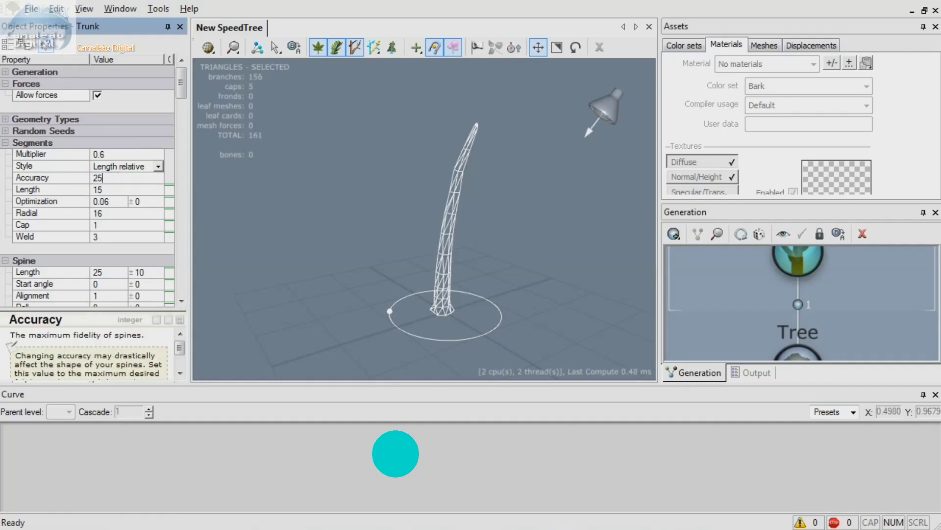
Set the trunk's number of length segments to 20 and inspect the wireframe from several angles
left_click(116, 189)
left_click_drag(270, 206, 433, 246)
left_click(120, 188)
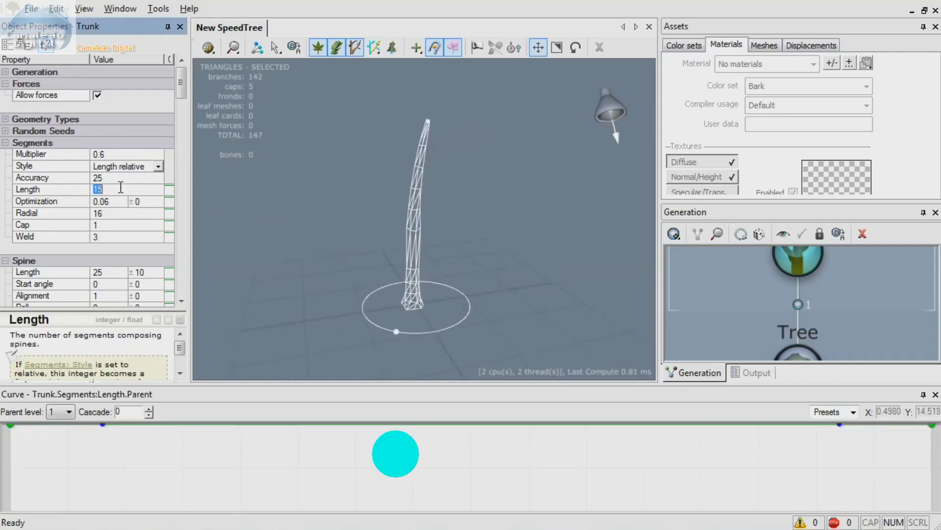
type("20")
key("Return")
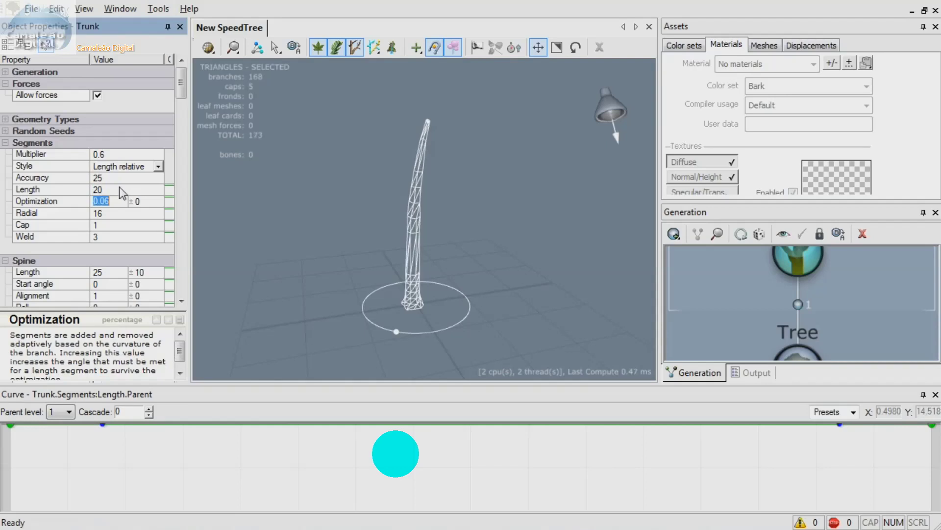
left_click_drag(412, 249, 428, 149)
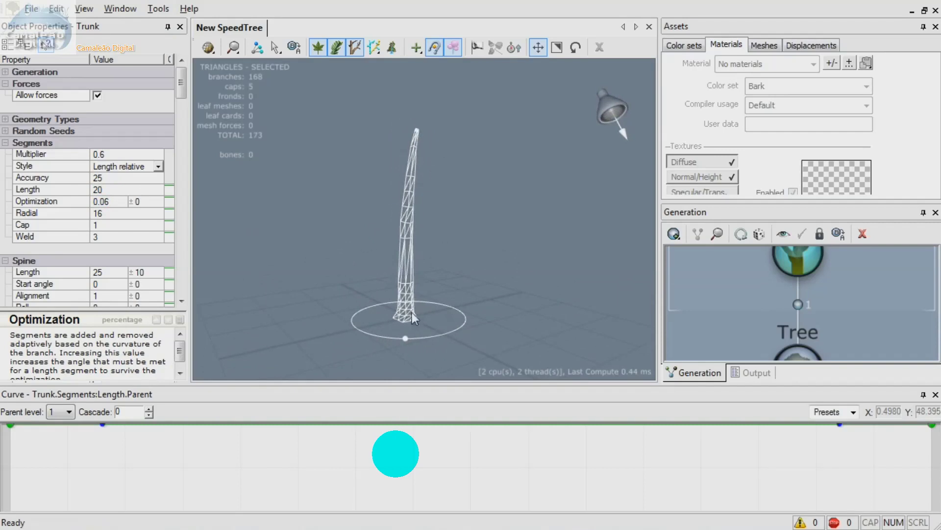
left_click_drag(402, 263, 372, 271)
Set the trunk's number of length segments to 10
left_click(105, 191)
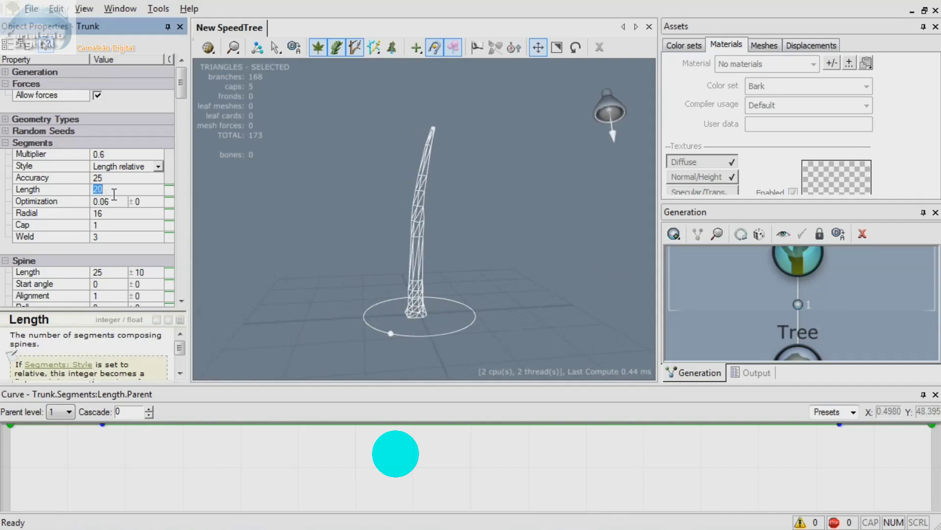
type("10")
left_click(116, 201)
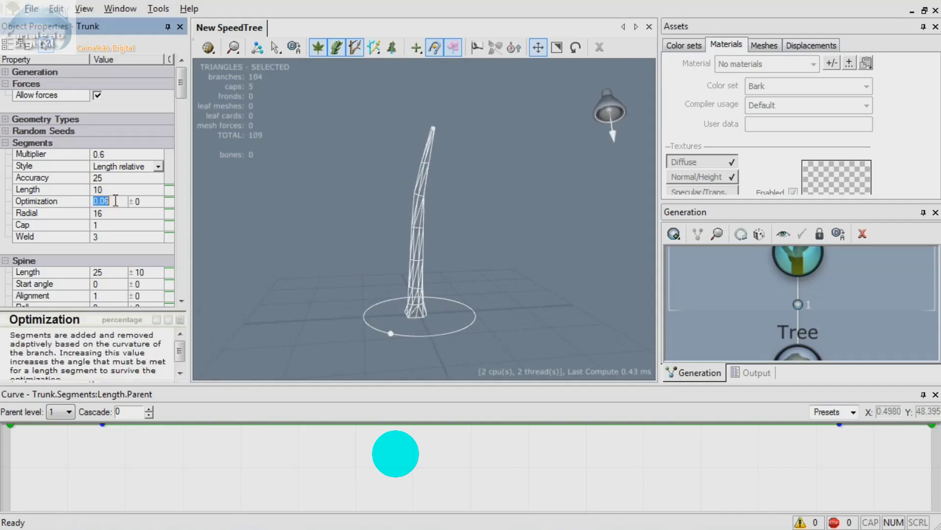
Set the trunk's number of length segments to 50 and check the wireframe density
left_click(113, 189)
type("50")
left_click(117, 198)
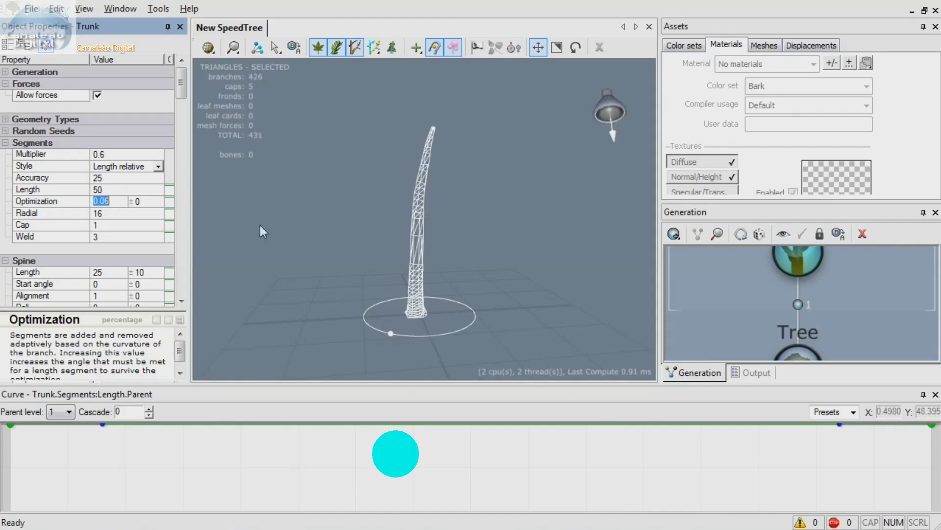
left_click_drag(446, 285, 420, 221)
Set the trunk's number of length segments to 8
left_click(112, 192)
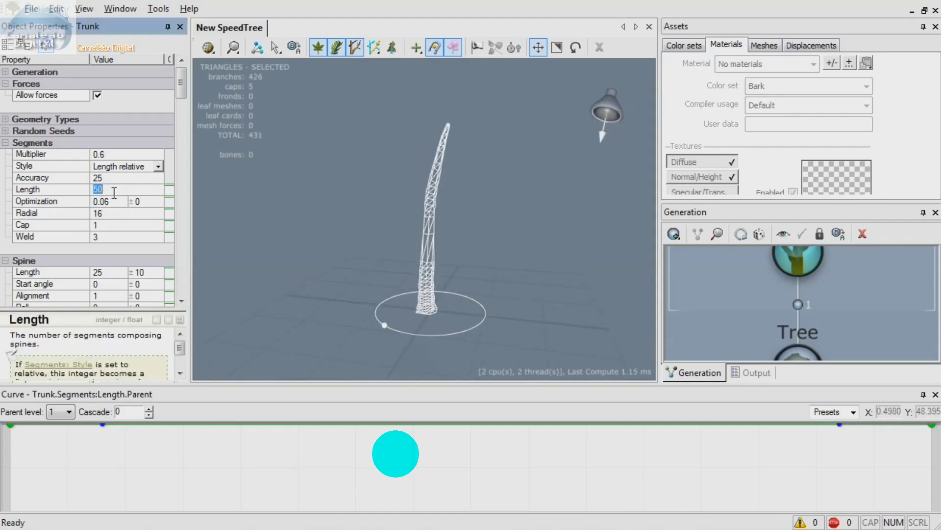
type("8")
key("Return")
Set the trunk's number of length segments to 13 and check the wireframe from another side
left_click(118, 193)
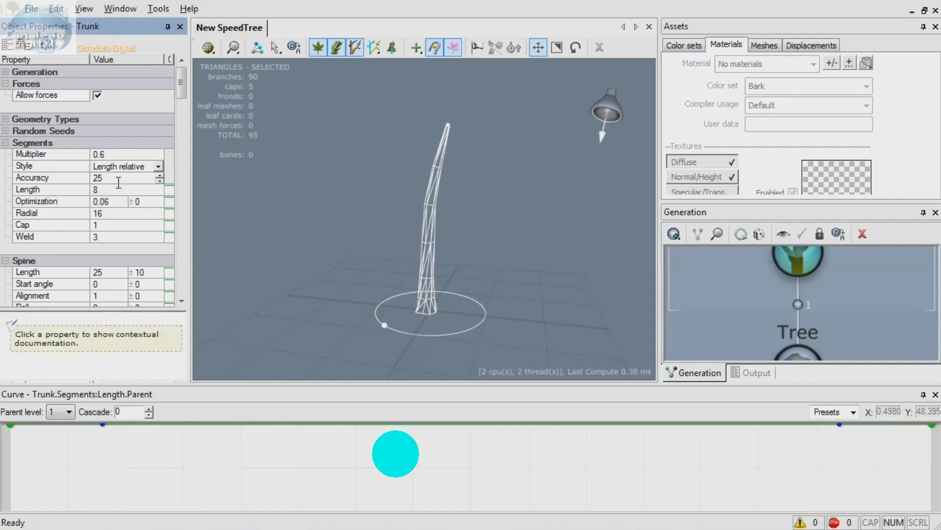
type("13")
key("Return")
left_click_drag(330, 239, 473, 210)
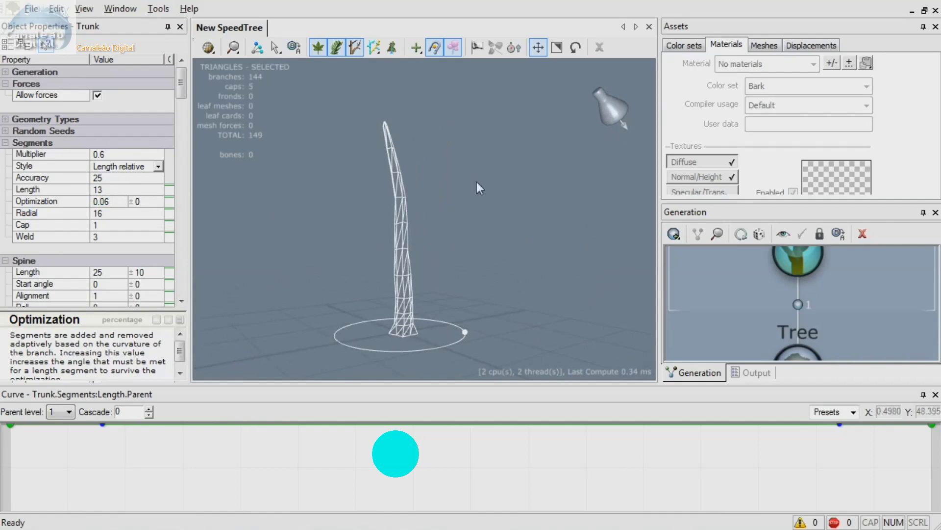
Set the optimization of the trunk's segments to 0
left_click(106, 211)
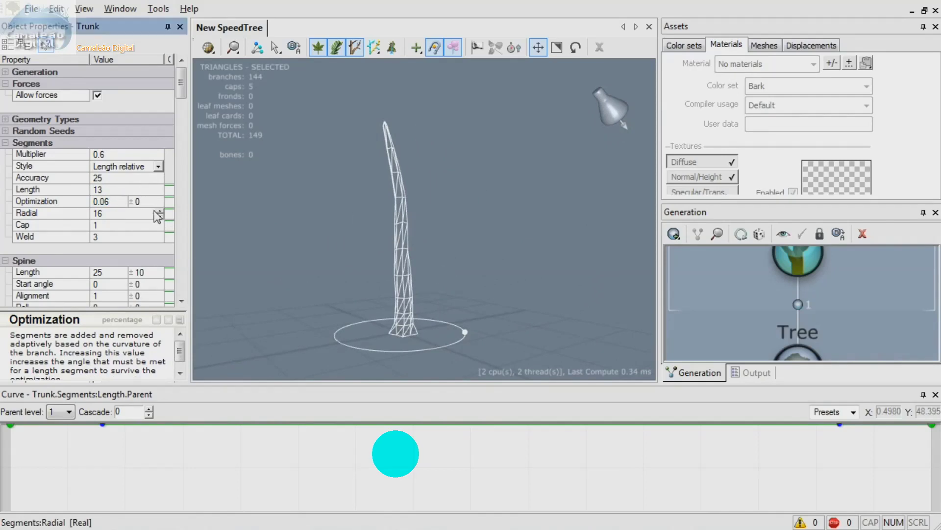
left_click(112, 202)
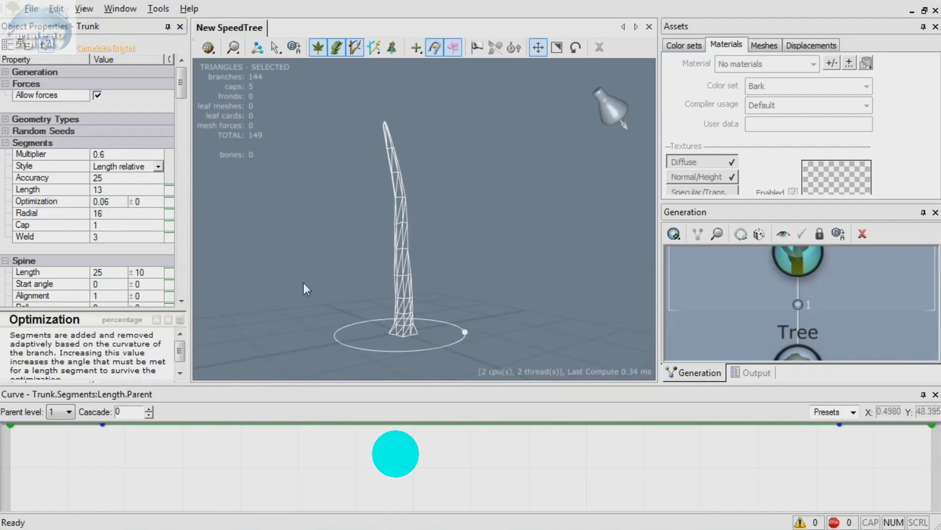
left_click_drag(294, 272, 374, 292)
left_click(106, 202)
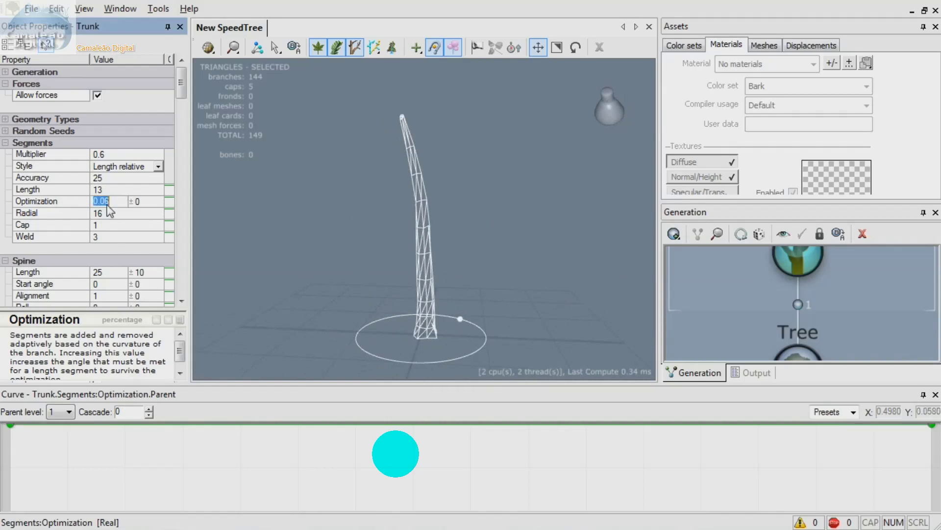
type("0")
key("Tab")
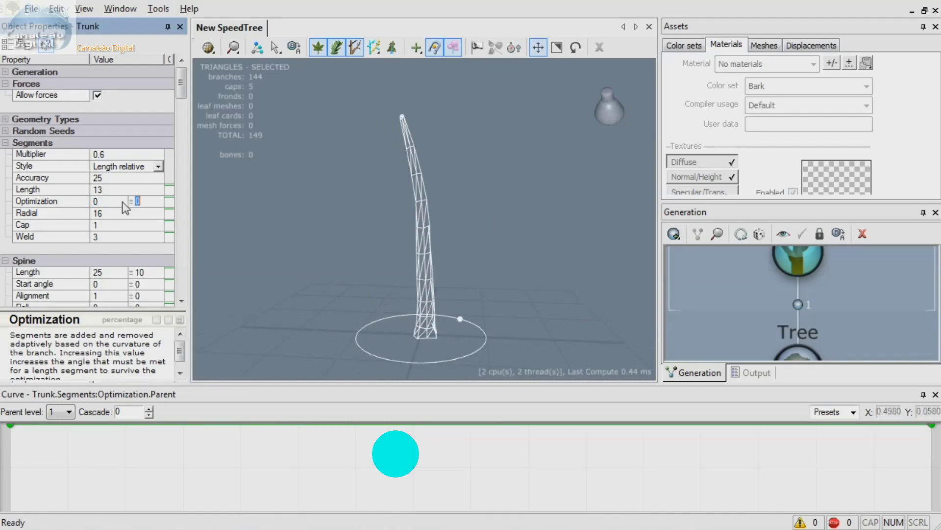
Set the optimization of the trunk's segments to 1
left_click(112, 201)
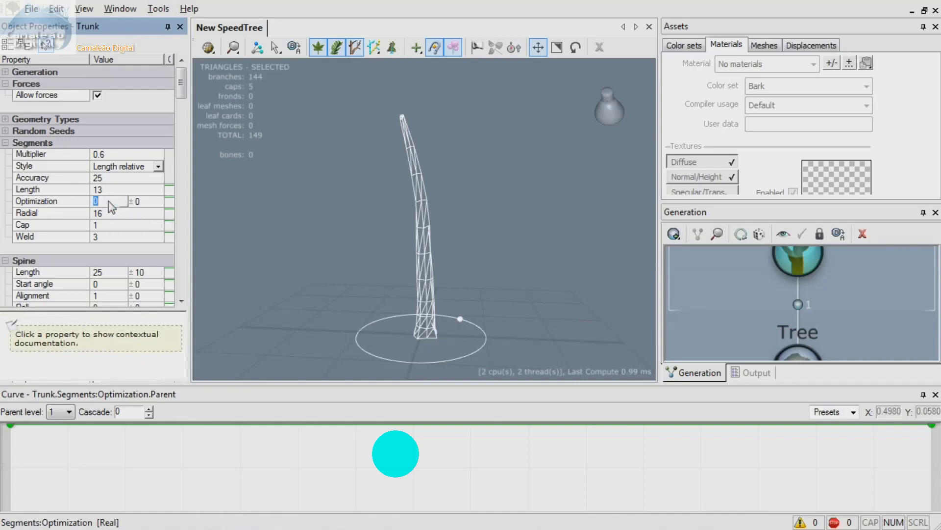
type("1")
key("Tab")
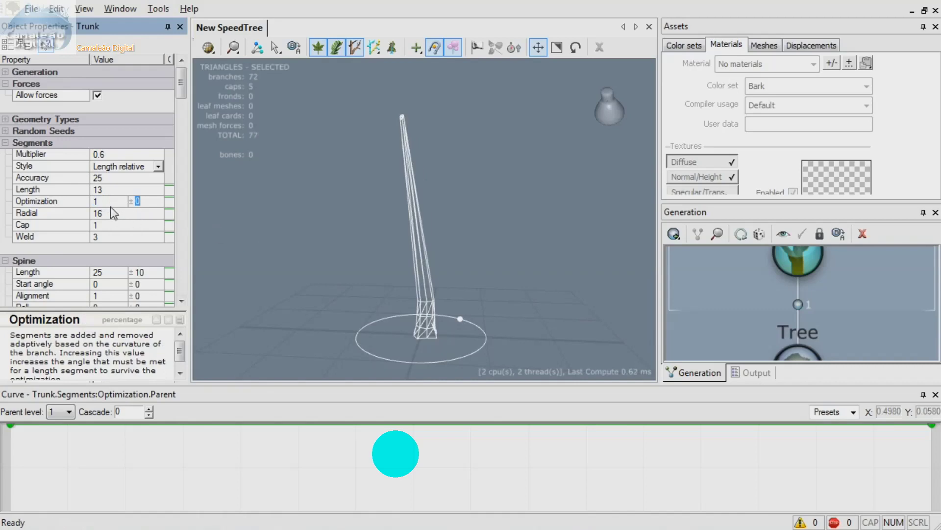
left_click(112, 202)
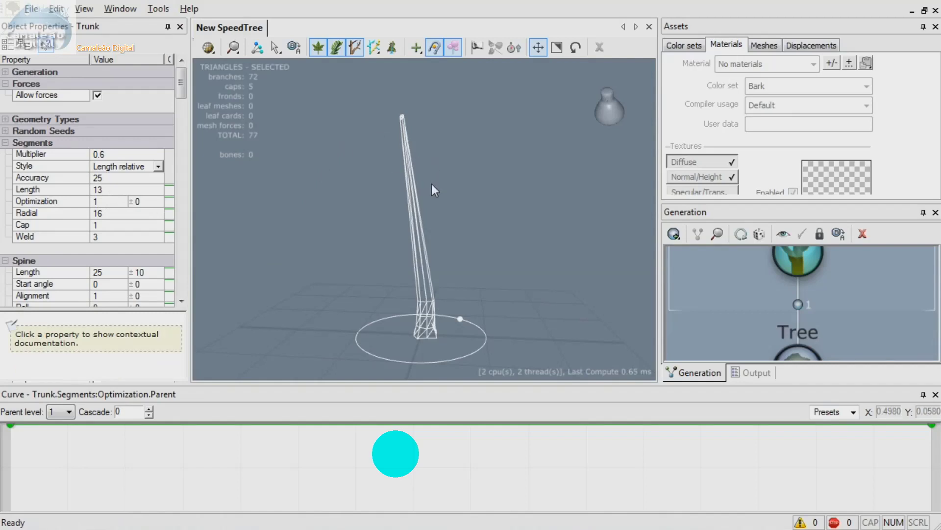
Set the optimization of the trunk's segments to 0.1 and check the trunk's curvature from another angle
left_click(102, 202)
type(".1")
key("Tab")
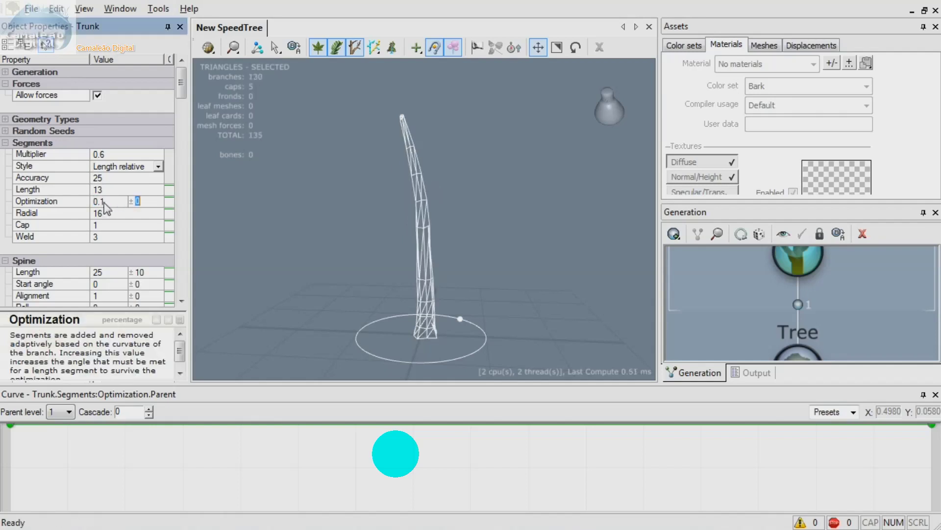
left_click_drag(385, 281, 556, 313)
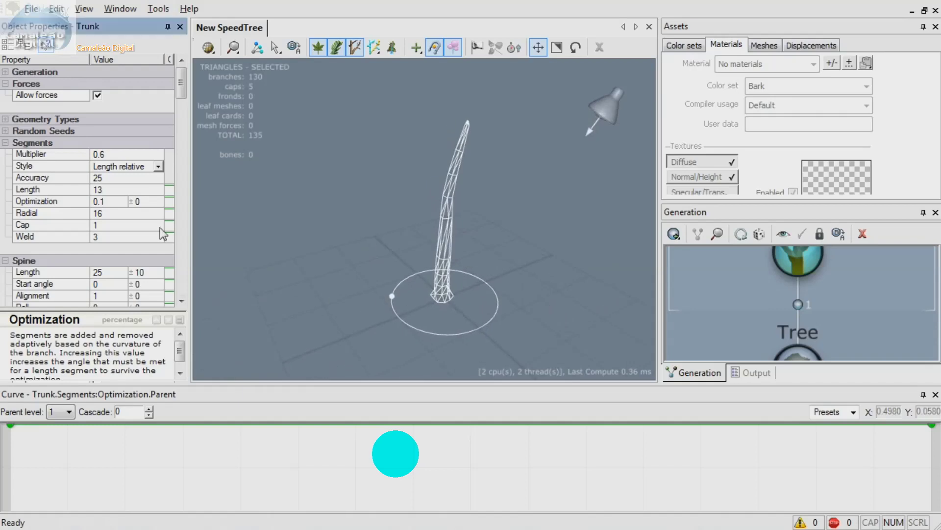
Set the trunk's number of cap segments to 3 while viewing the trunk tip up close
left_click(104, 226)
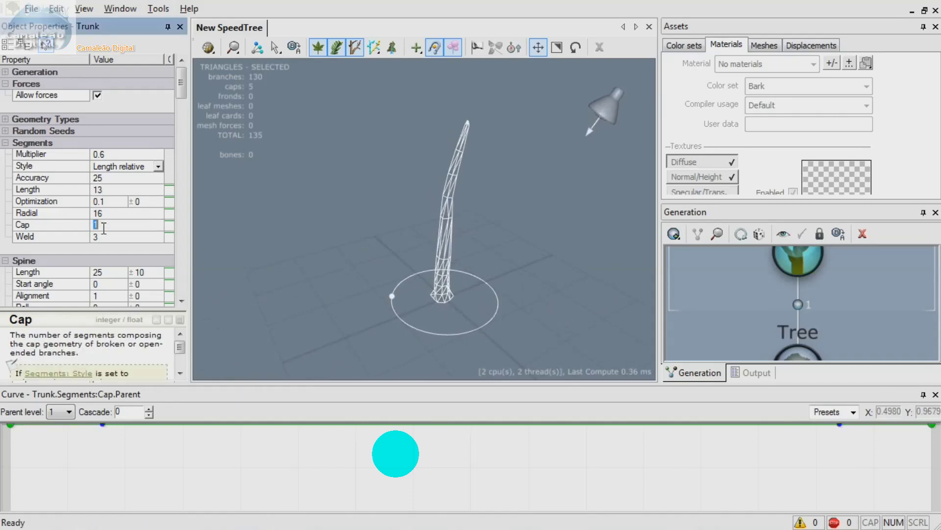
left_click_drag(529, 234, 442, 254)
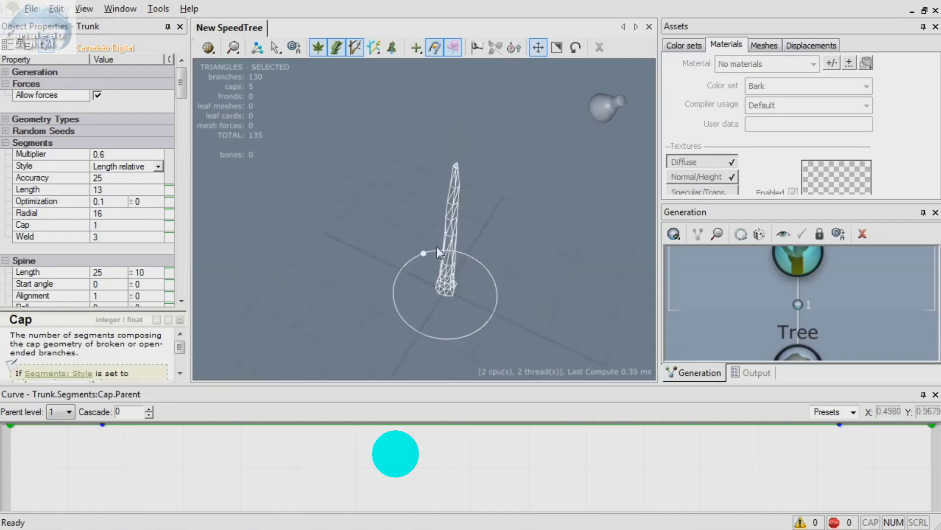
right_click(448, 176)
left_click(406, 201)
scroll(449, 208, "up", 8)
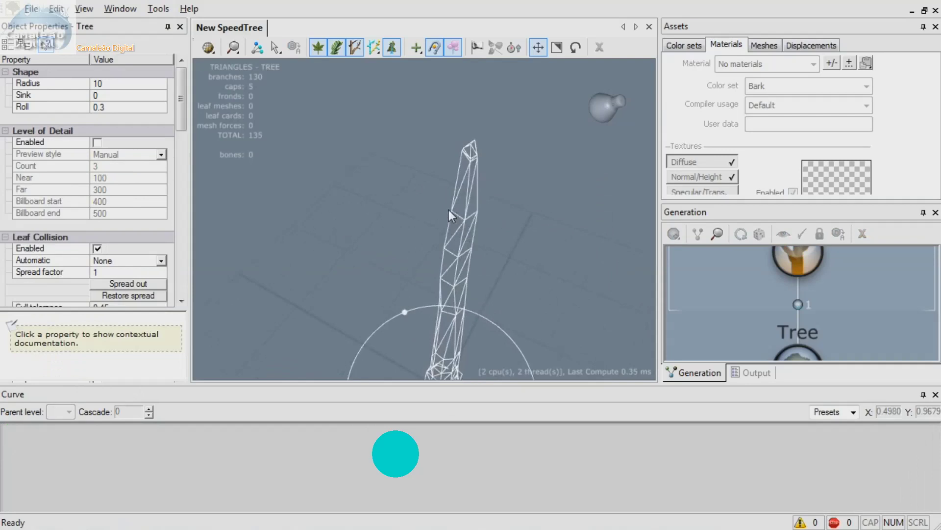
scroll(461, 204, "down", 4)
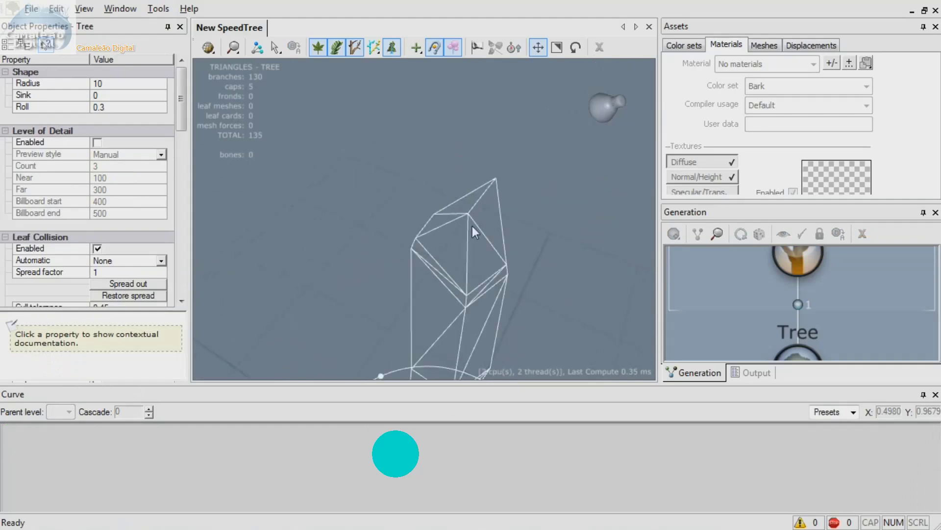
left_click(459, 289)
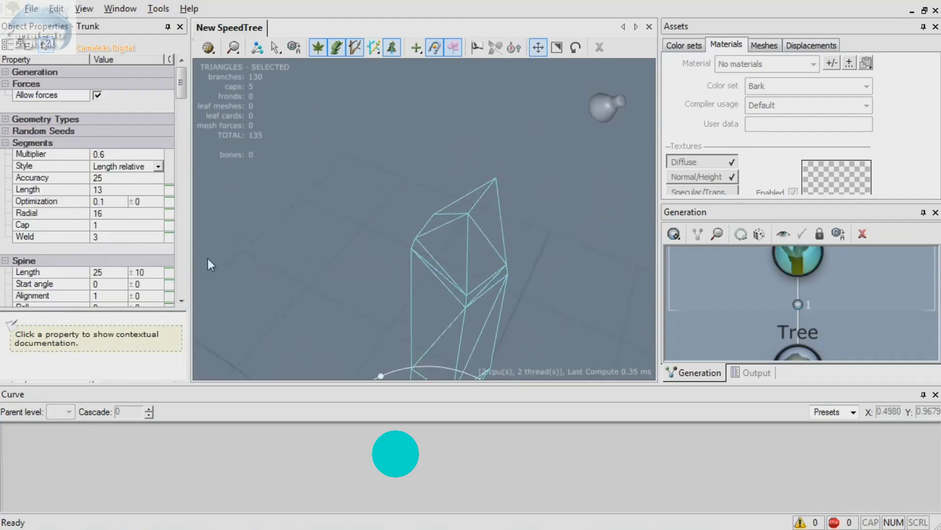
left_click(113, 225)
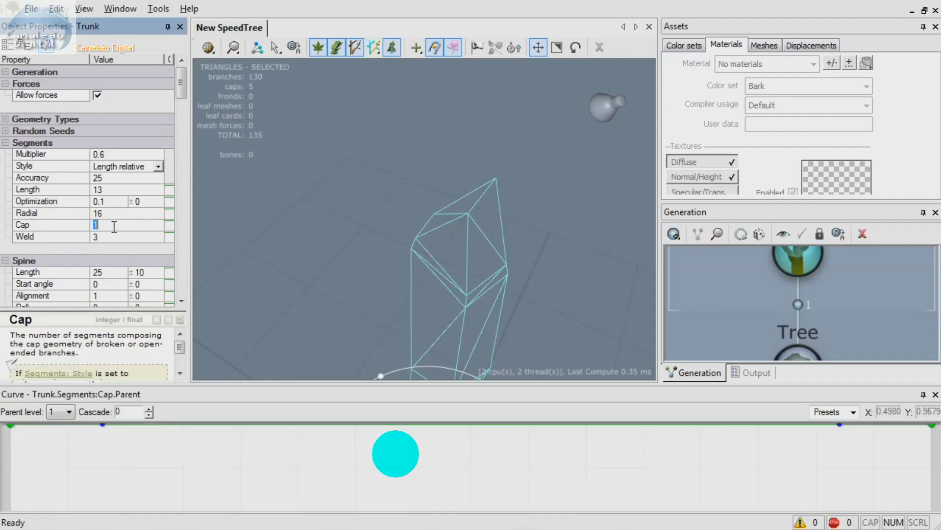
type("3")
key("Tab")
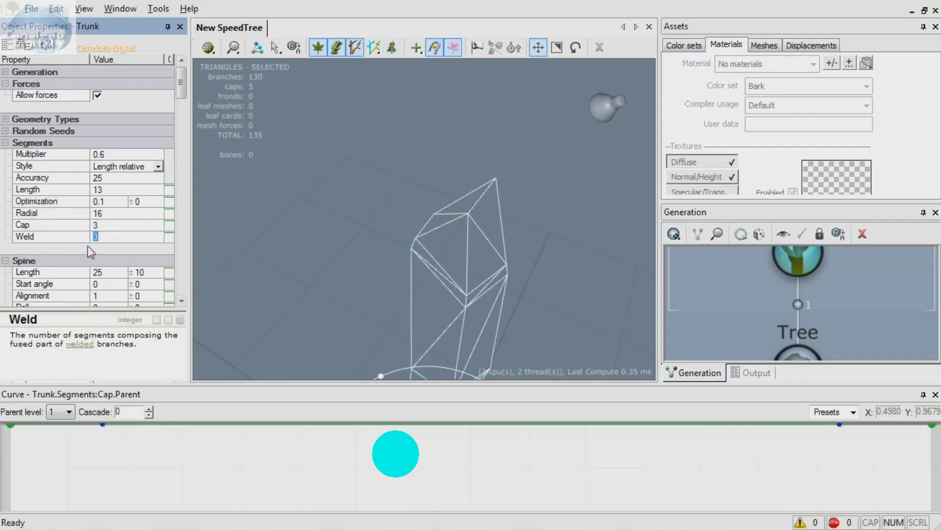
Set the trunk's number of cap segments to 5
left_click(100, 223)
type("5")
key("Tab")
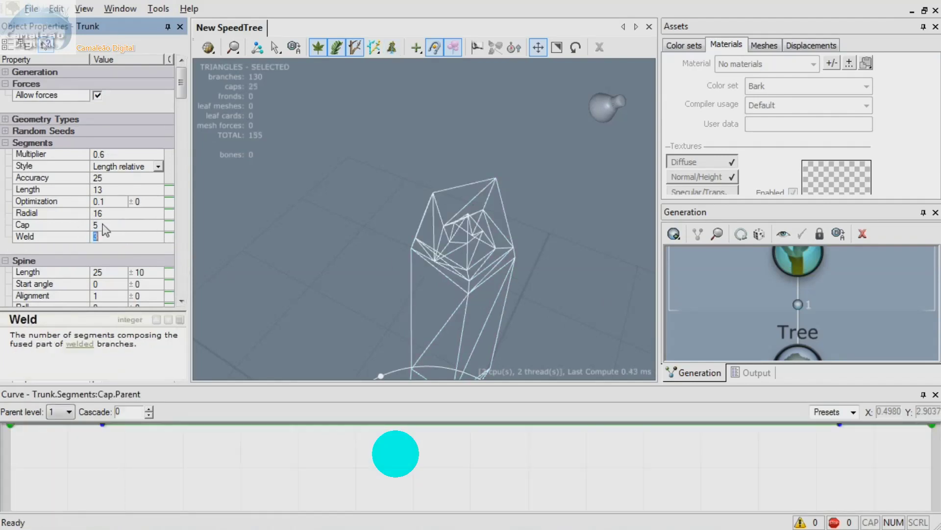
Set the trunk's number of cap segments to 1
left_click(125, 224)
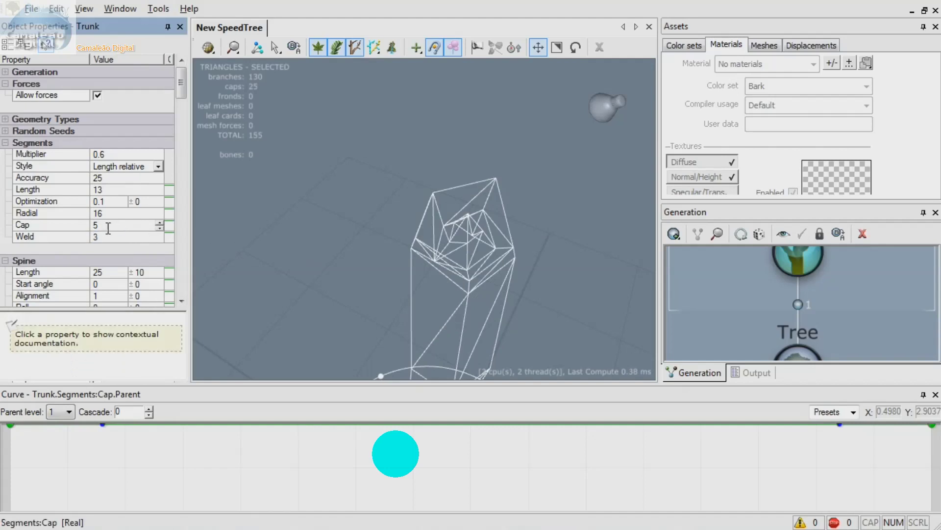
type("1")
key("Tab")
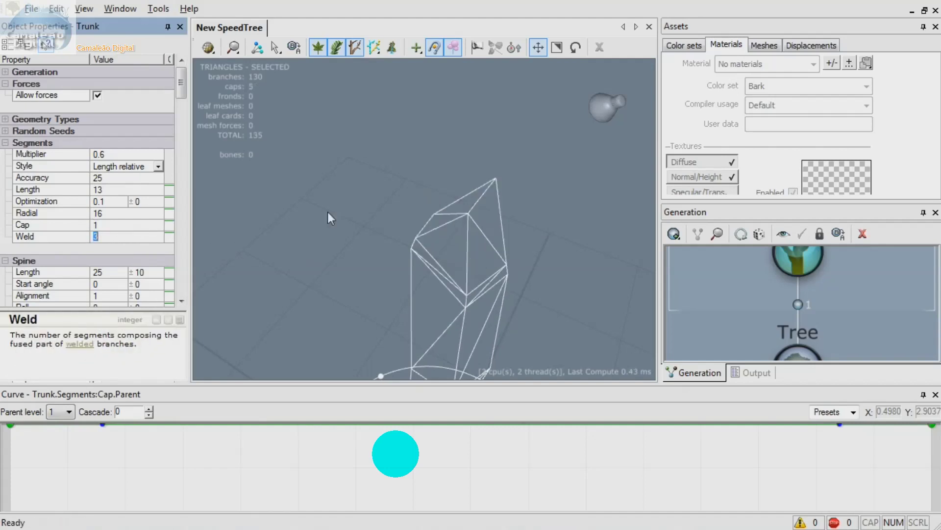
Examine the trunk's wireframe from several angles and review the description of its Weld segments property
left_click_drag(490, 327, 396, 314)
scroll(487, 281, "up", 1)
scroll(494, 290, "down", 4)
left_click(324, 296)
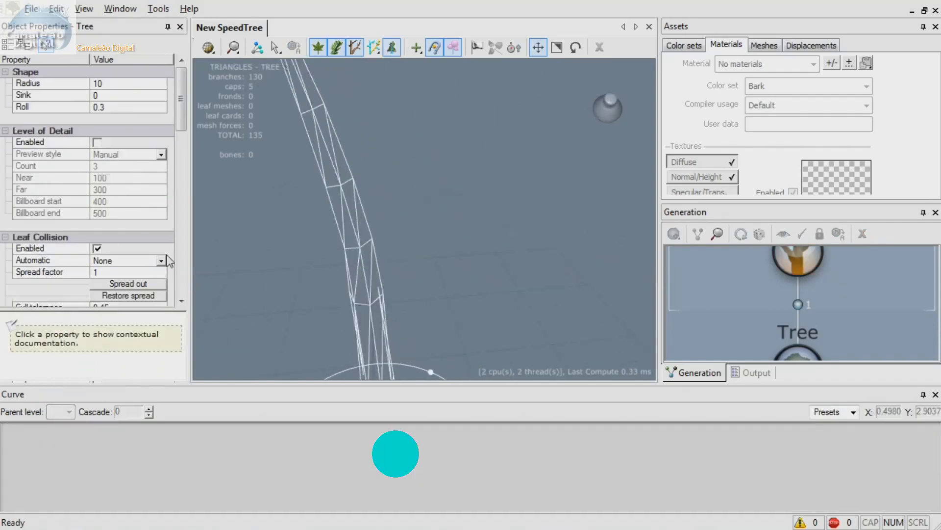
left_click(361, 244)
left_click_drag(360, 244, 396, 260)
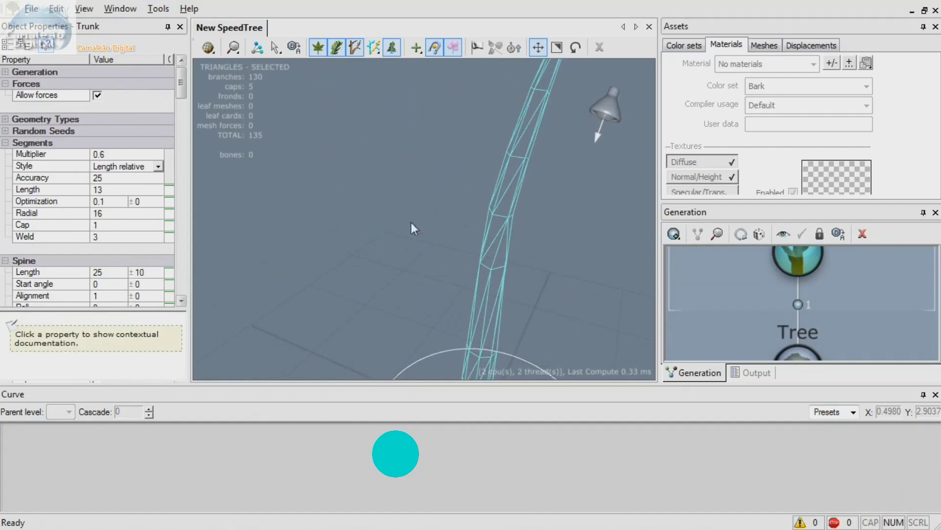
left_click(108, 236)
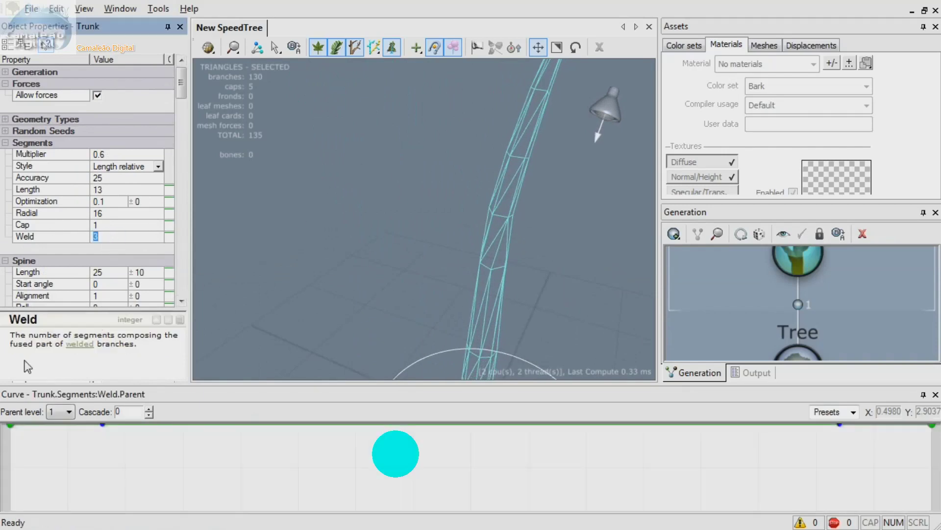
left_click_drag(465, 322, 424, 286)
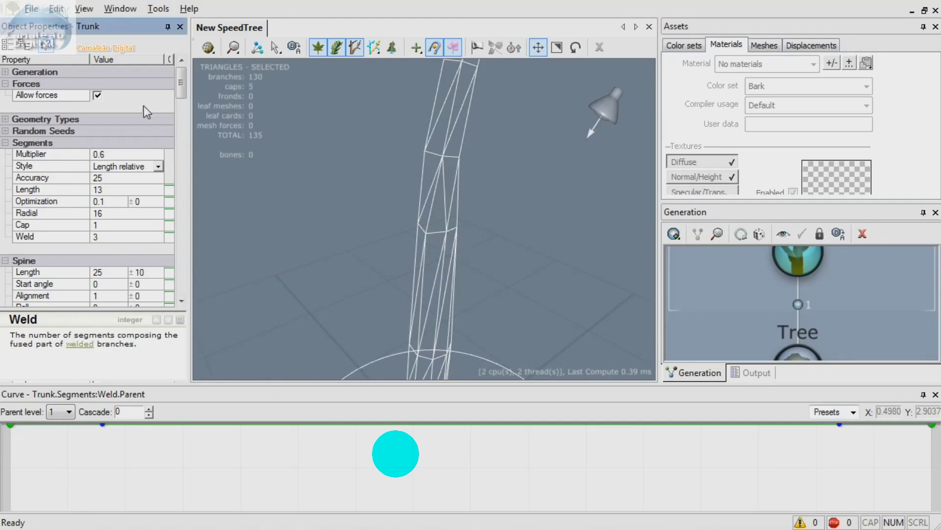
Set the length of the trunk's spine to 5 and view the whole trunk
scroll(143, 123, "down", 5)
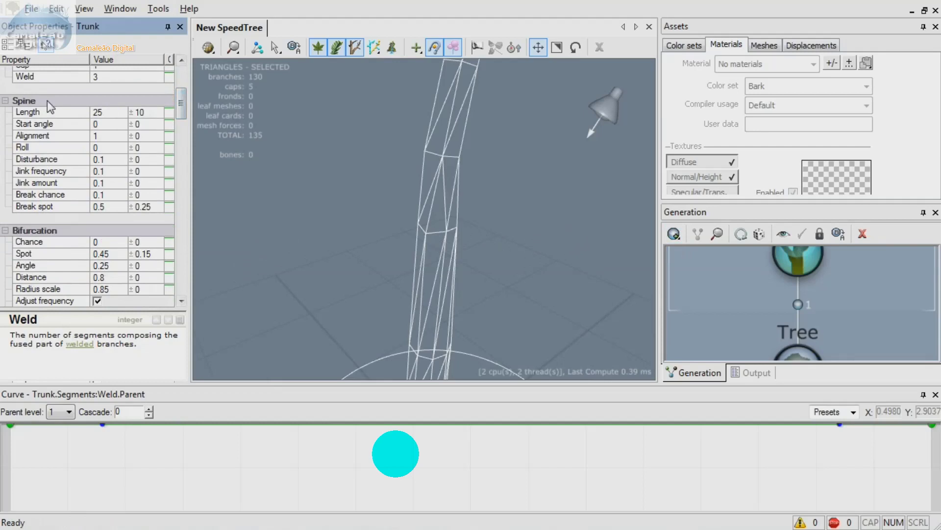
left_click(98, 114)
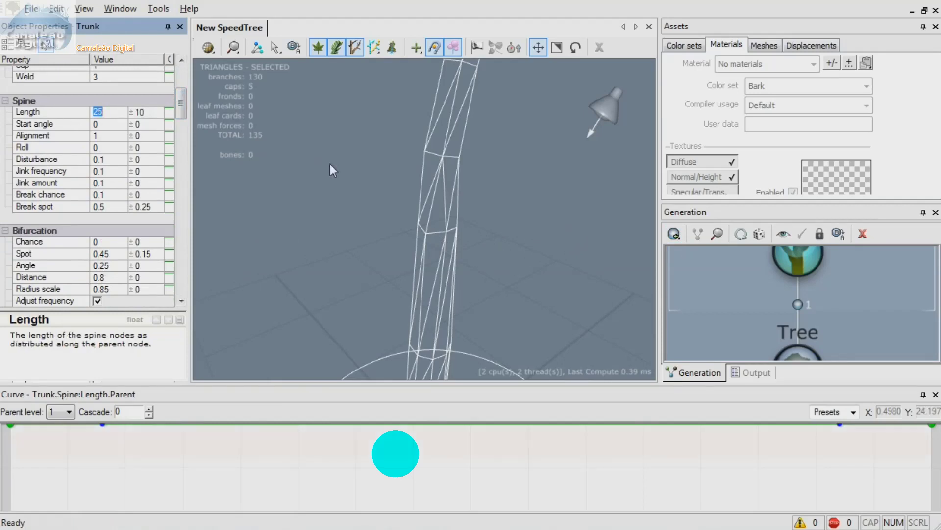
scroll(330, 183, "down", 8)
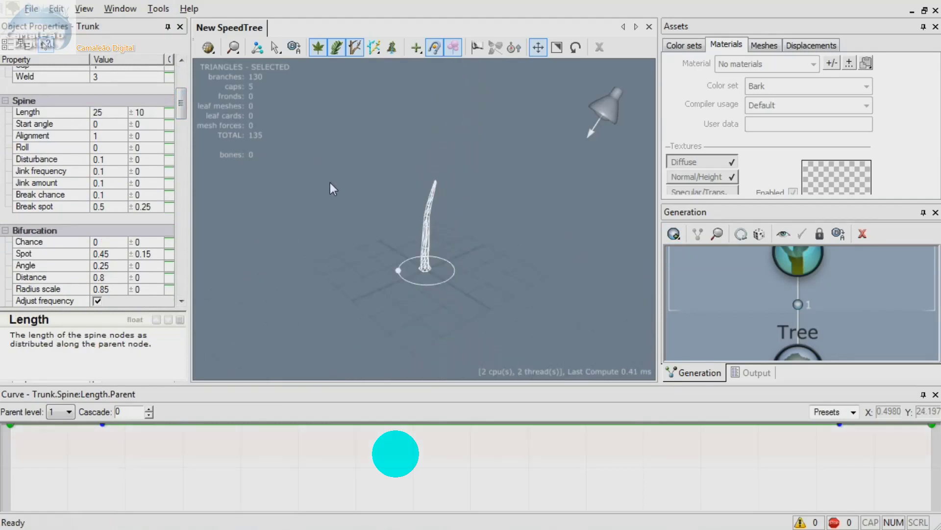
left_click(103, 112)
type("5")
key("Tab")
left_click_drag(508, 233, 430, 240)
Set the length of the trunk's spine to 25
left_click(101, 112)
type("25")
key("Tab")
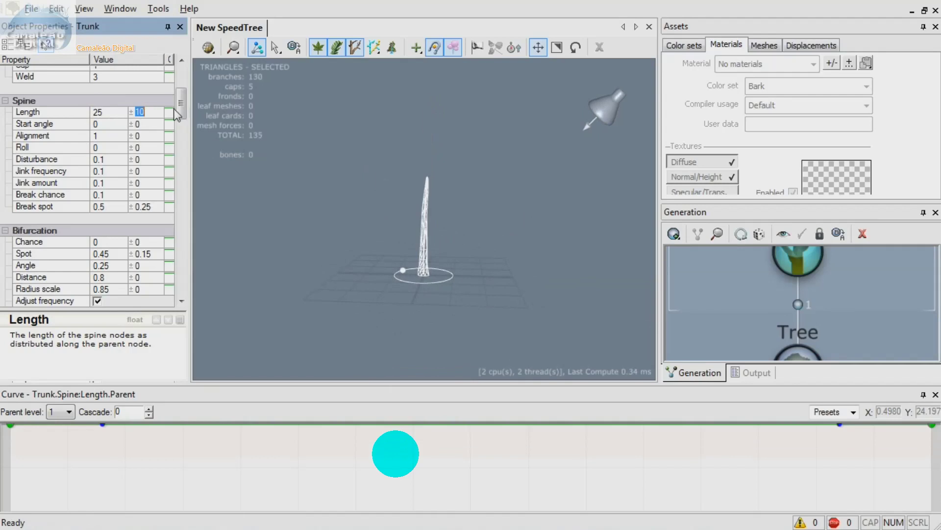
Collapse the trunk's segment properties, expand its random seeds and randomize all seeds four times
left_click_drag(182, 107, 185, 84)
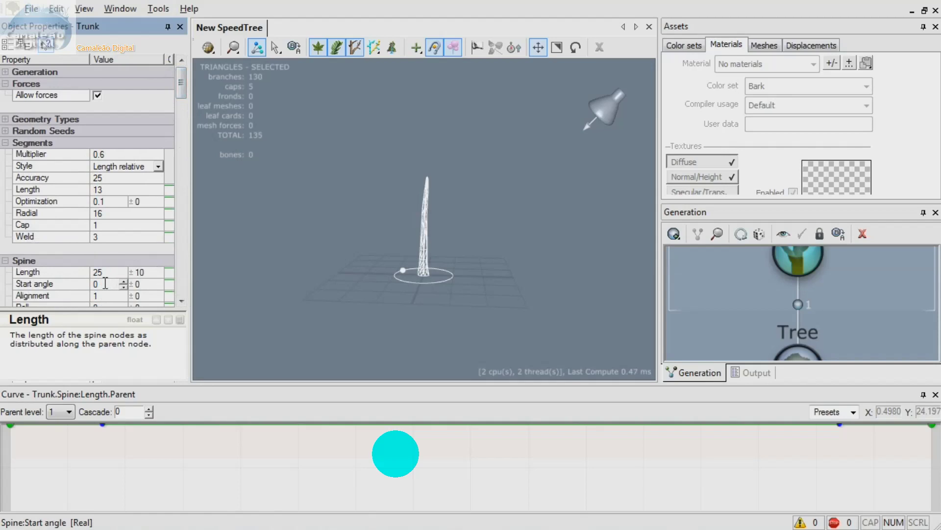
left_click(5, 143)
left_click(6, 132)
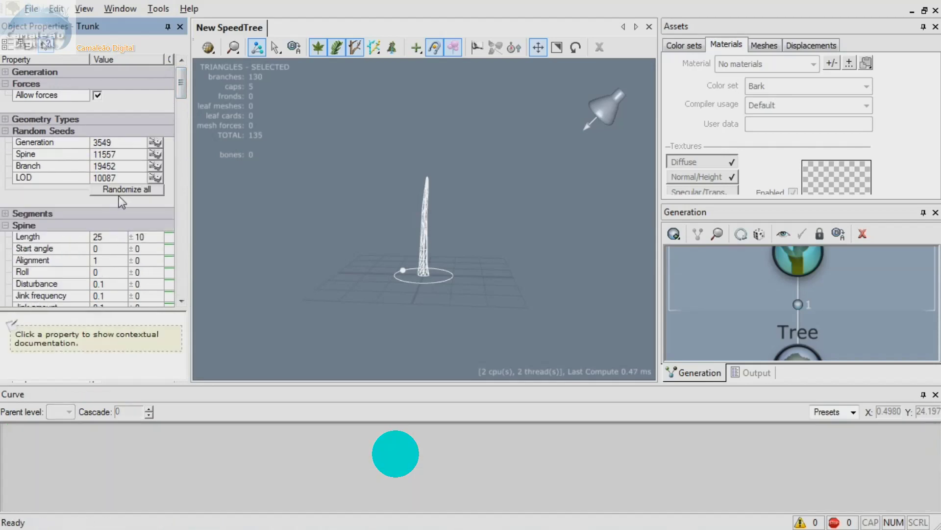
left_click(122, 190)
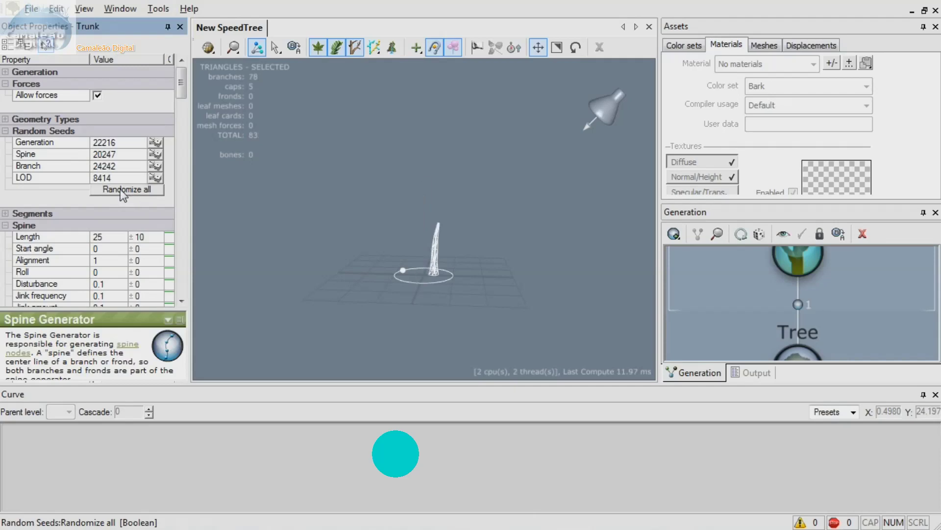
left_click(124, 191)
left_click(125, 189)
left_click(125, 190)
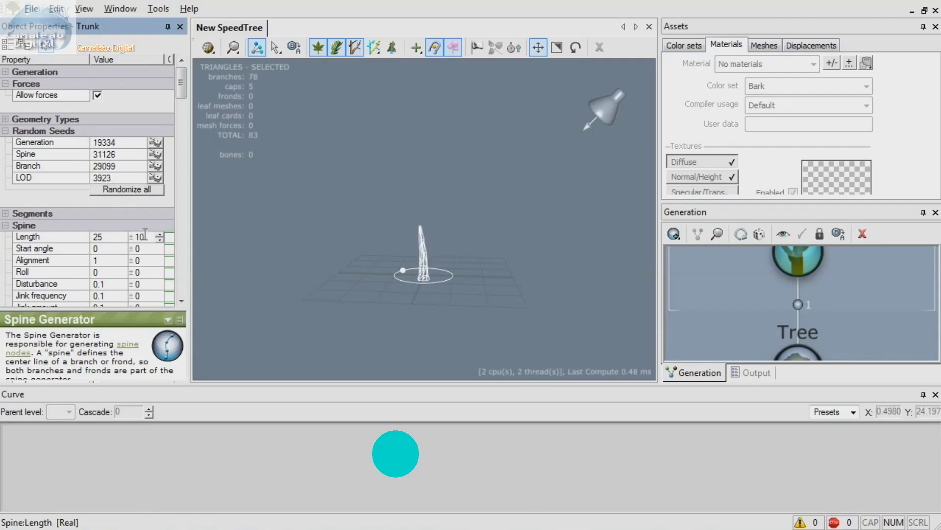
Set the variation of the trunk's spine length to 0
left_click(145, 235)
type("0")
key("Tab")
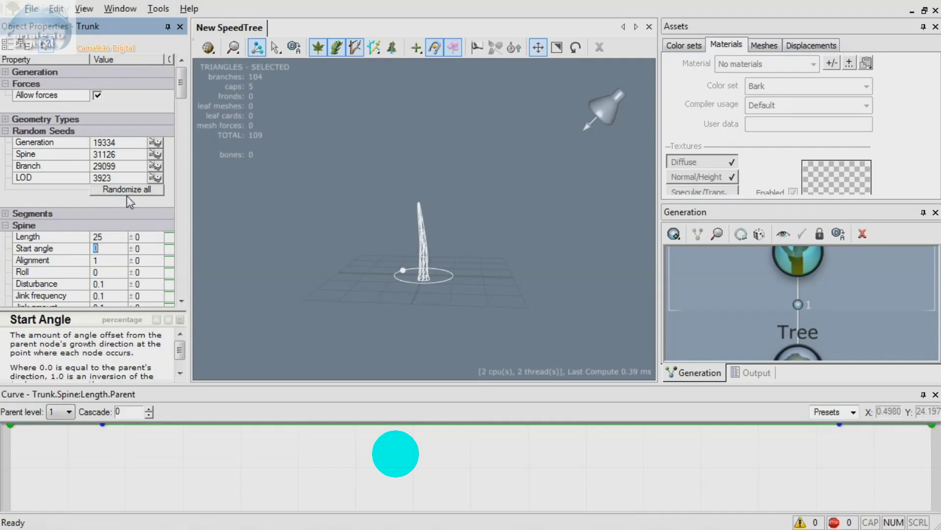
Randomize all of the trunk's seeds repeatedly to compare the trunk shapes produced without any spine length variation
left_click(132, 189)
left_click(135, 190)
left_click(132, 188)
left_click(132, 188)
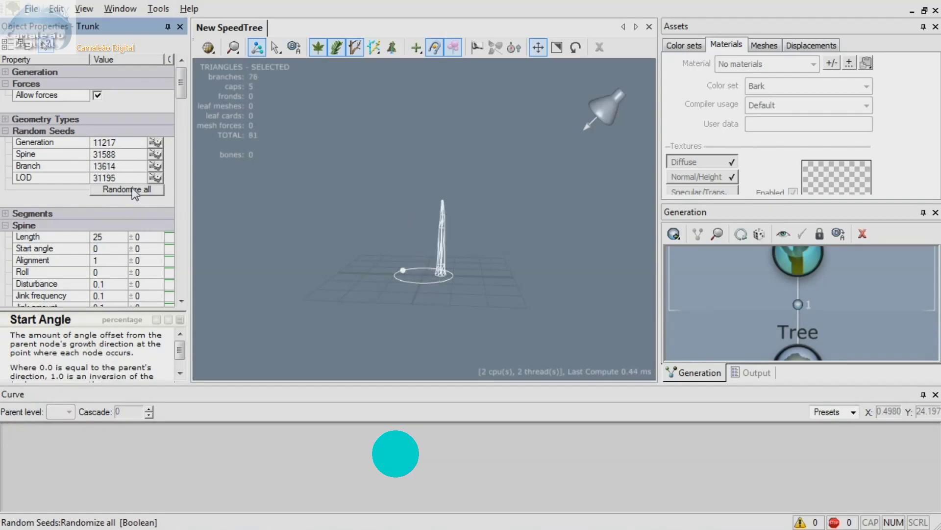
left_click(131, 188)
left_click(128, 186)
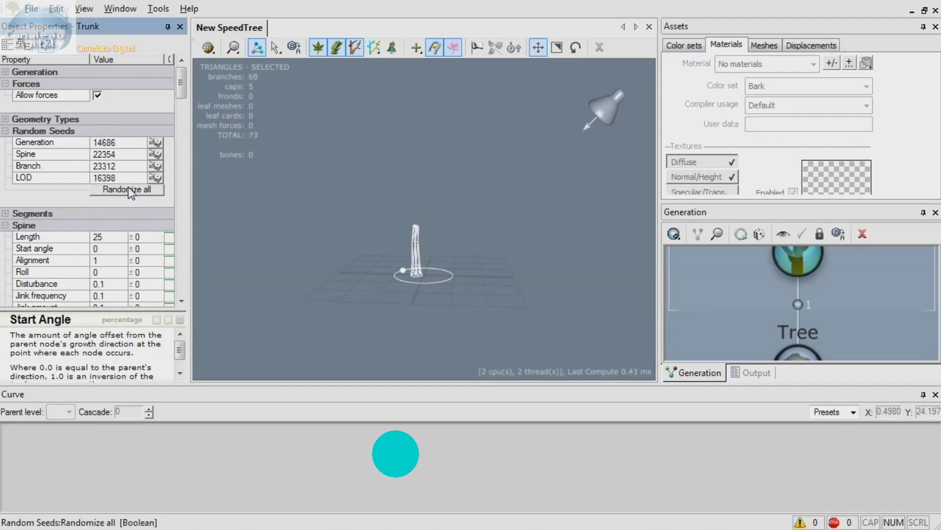
left_click(128, 187)
left_click(133, 188)
left_click(133, 188)
left_click(133, 188)
left_click(134, 188)
left_click(134, 188)
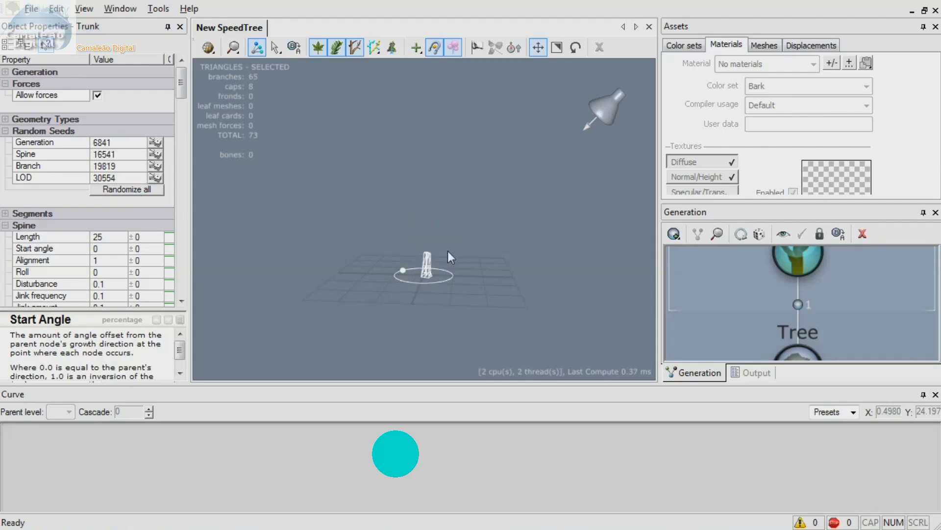
Examine the broken top of the short trunk up close from several angles and review its spine and bifurcation properties
scroll(434, 277, "up", 5)
middle_click_drag(437, 284, 435, 257)
scroll(444, 274, "up", 2)
scroll(447, 277, "up", 3)
left_click_drag(466, 288, 388, 310)
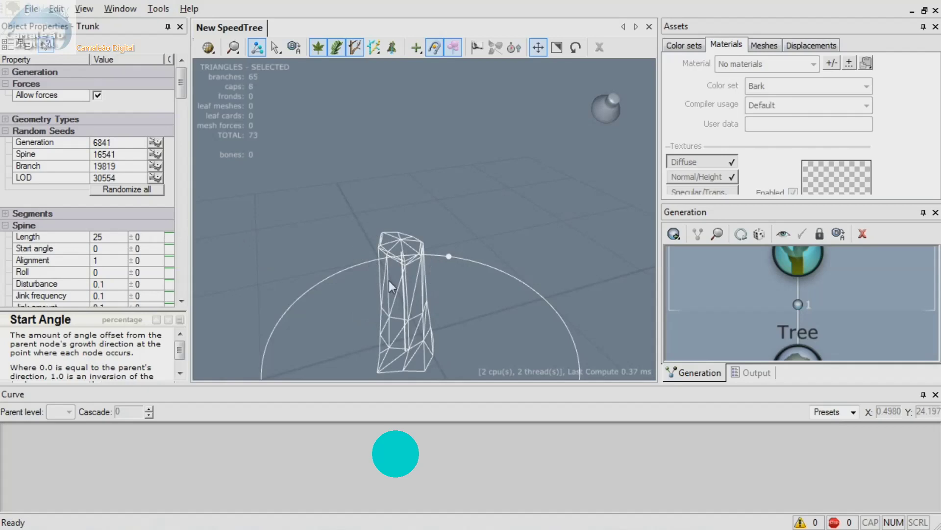
left_click_drag(182, 86, 183, 94)
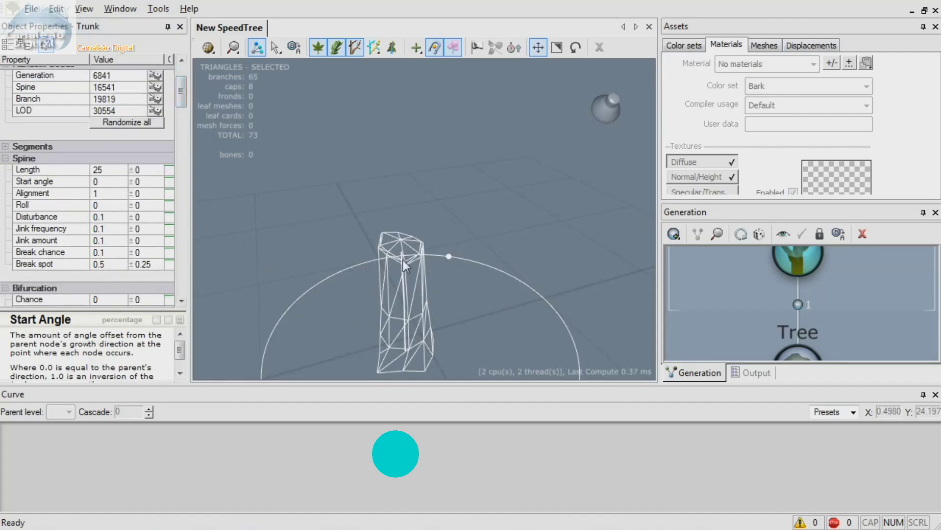
left_click_drag(398, 240, 433, 249)
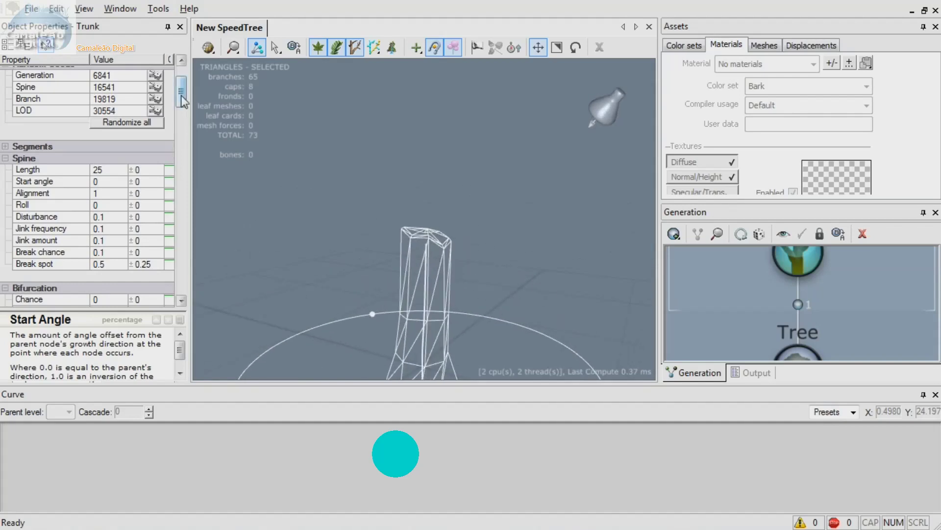
left_click_drag(182, 102, 184, 106)
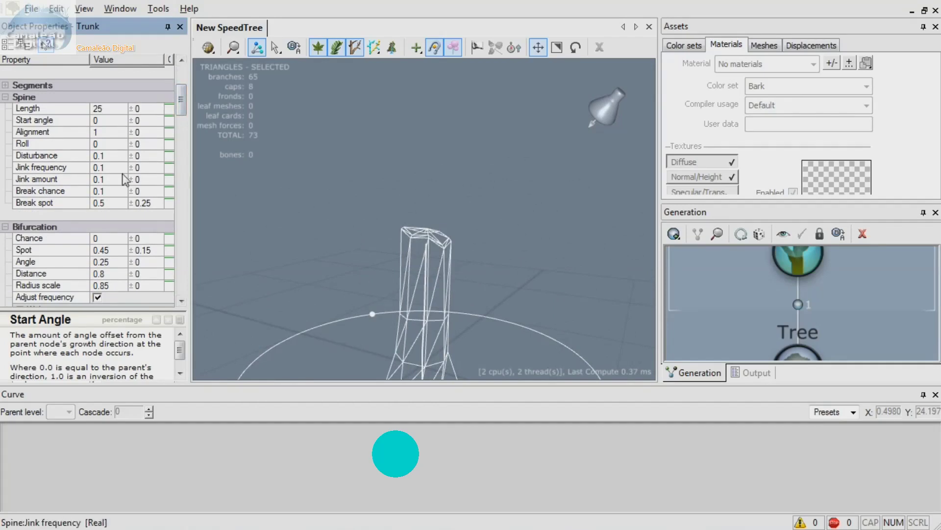
Set the variation of the trunk's spine length to 5 and randomize all of its seeds
left_click_drag(184, 99, 185, 86)
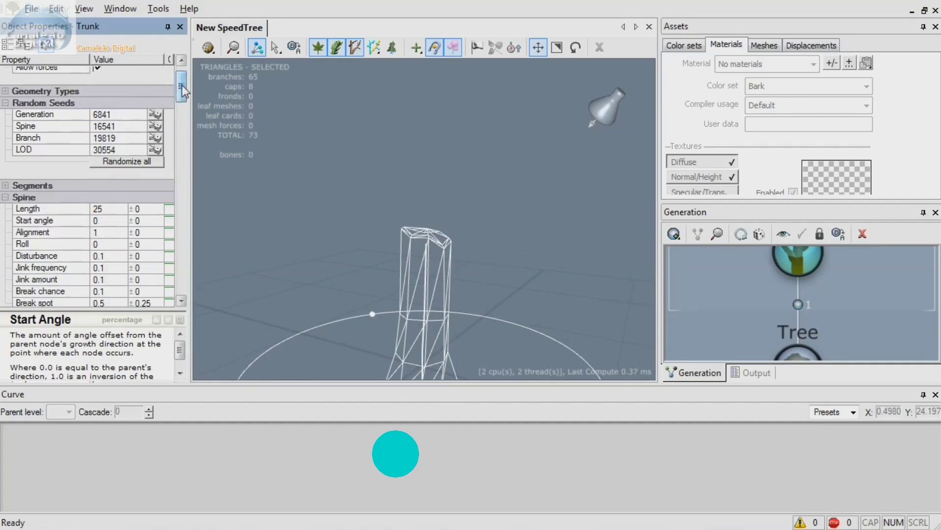
left_click(109, 209)
left_click(142, 210)
left_click(143, 211)
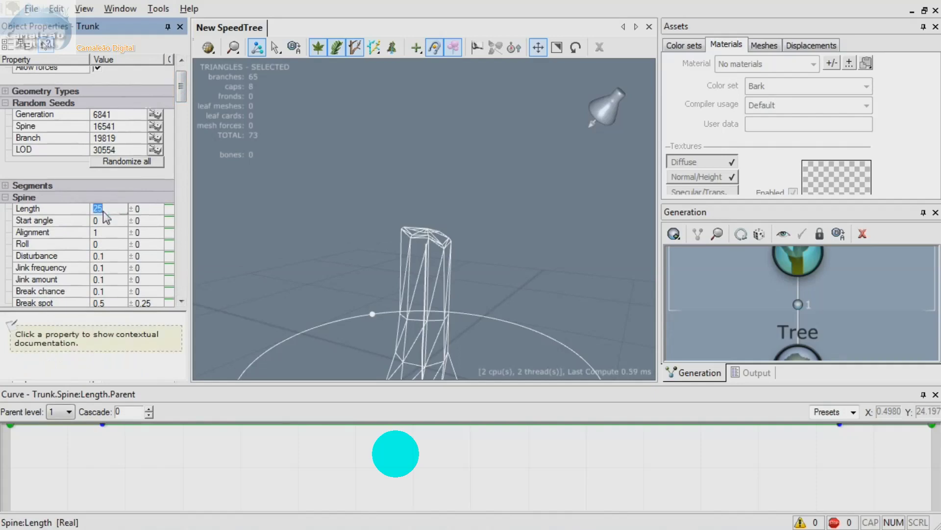
left_click(142, 211)
type("5")
key("Return")
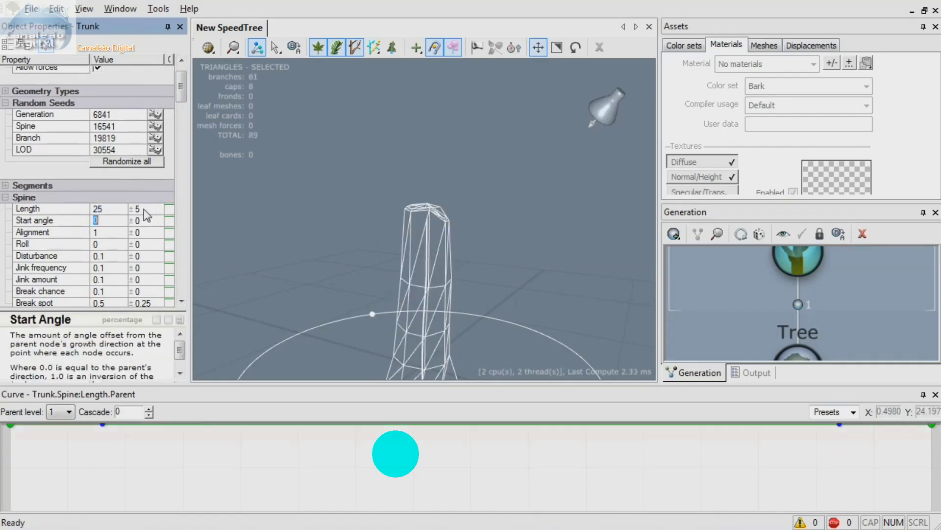
left_click(116, 153)
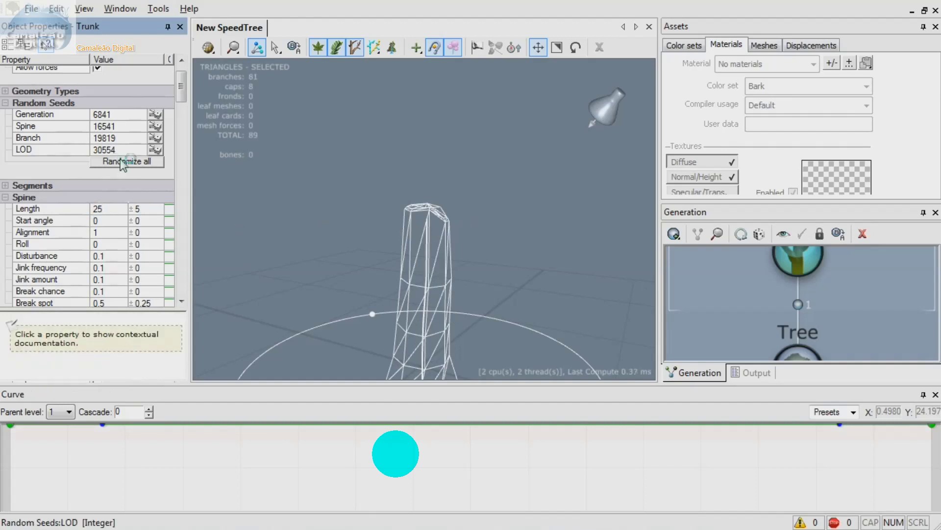
left_click(123, 161)
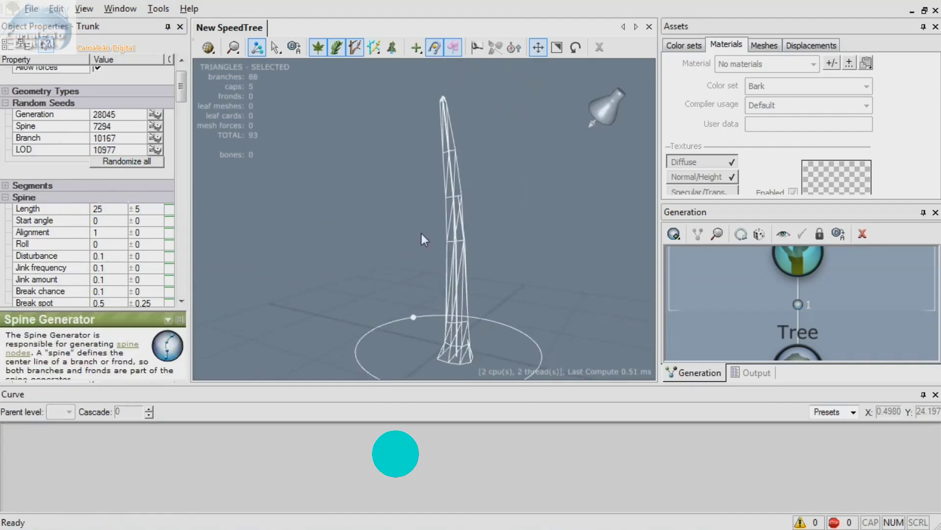
Locate the Start angle property of the trunk's spine and examine the trunk's wireframe from other angles
left_click_drag(181, 90, 181, 92)
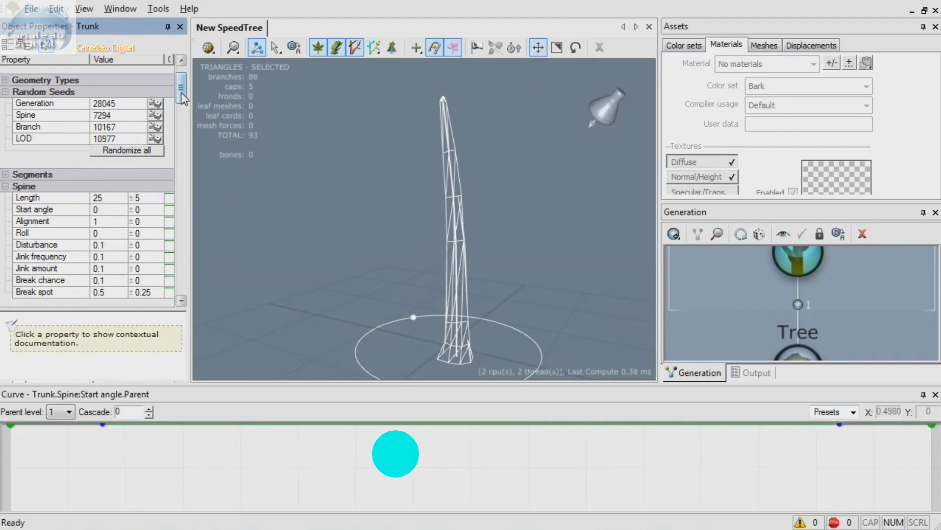
left_click(109, 212)
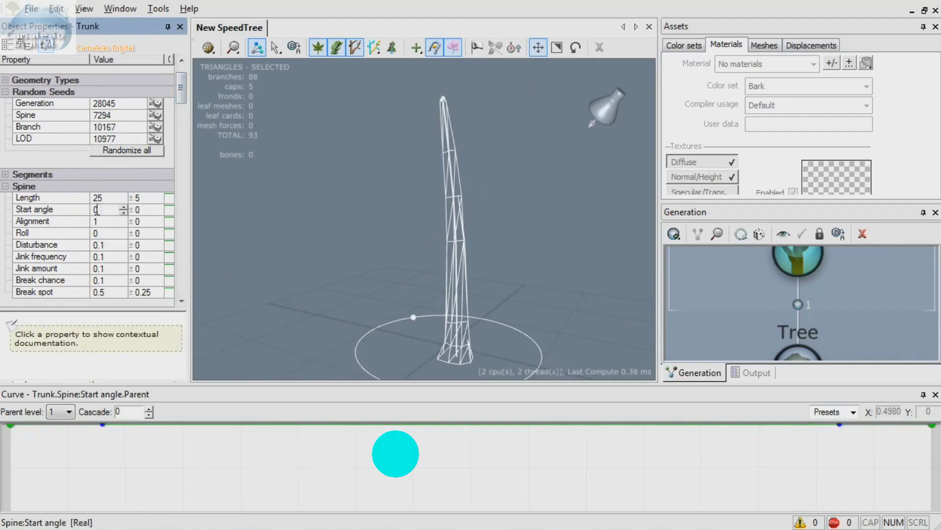
left_click_drag(433, 337, 534, 333)
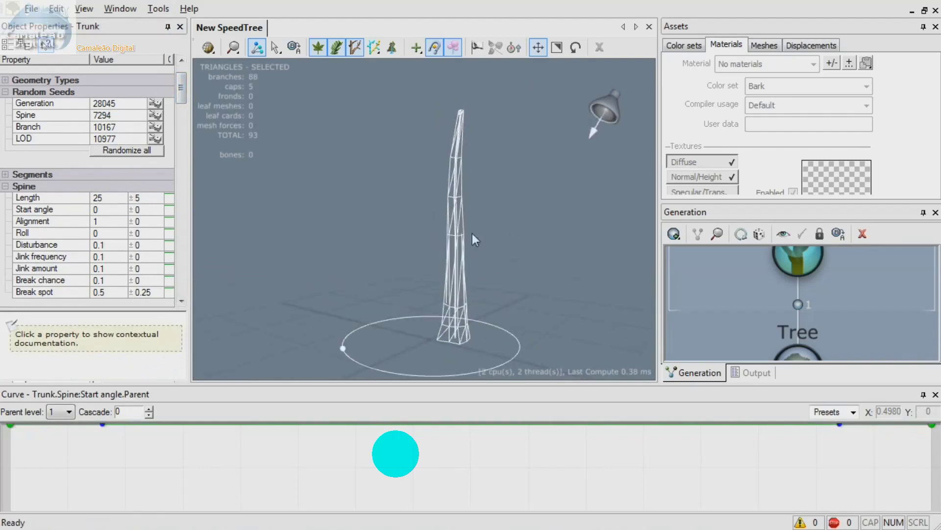
left_click_drag(400, 329, 378, 352)
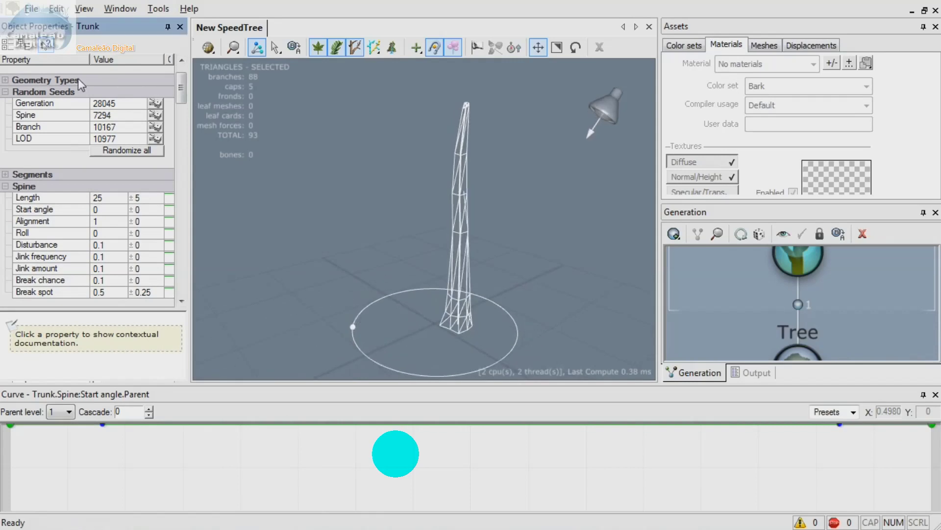
Review the trunk's generation and geometry type properties, collapse its forces and expand its segment properties
left_click_drag(180, 80, 180, 65)
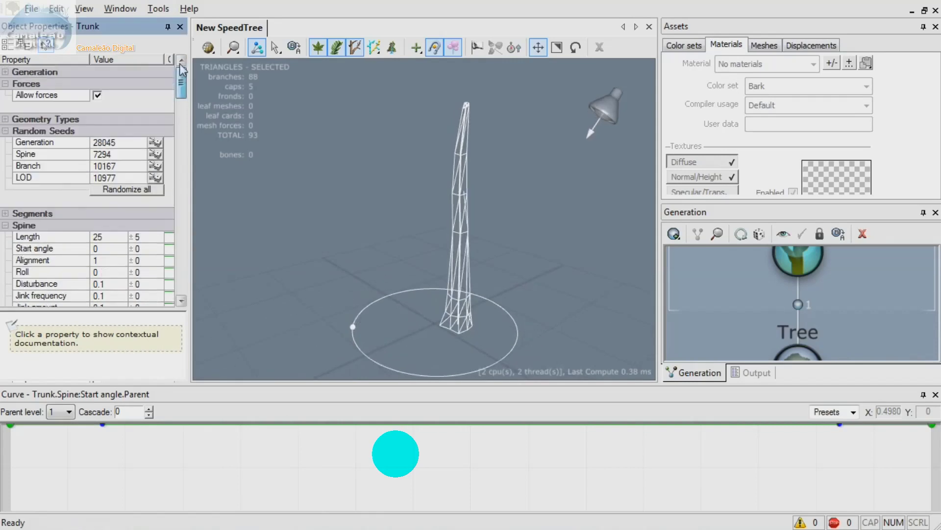
left_click(8, 73)
left_click(6, 72)
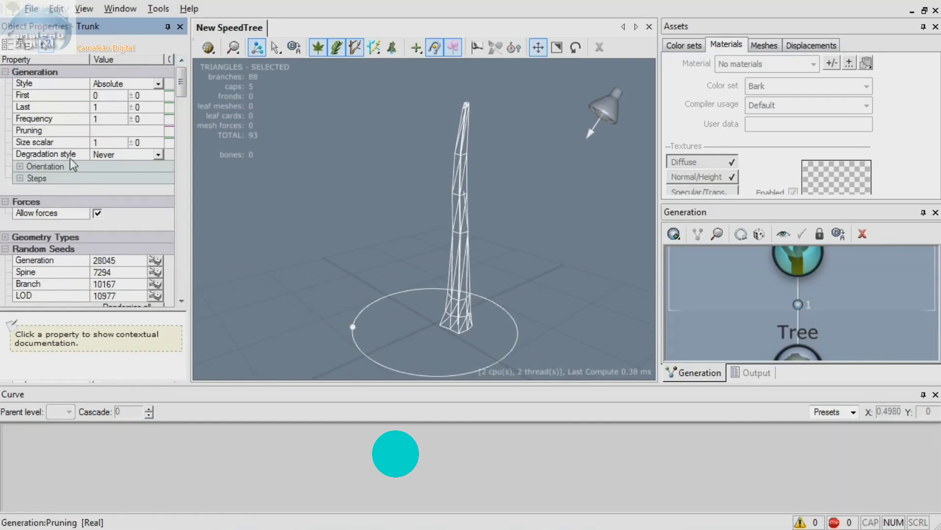
left_click(5, 73)
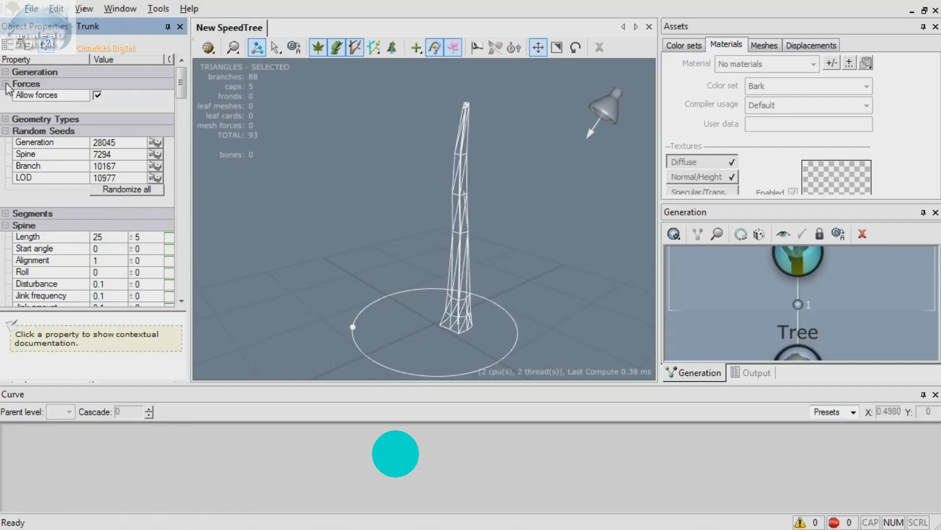
left_click(5, 84)
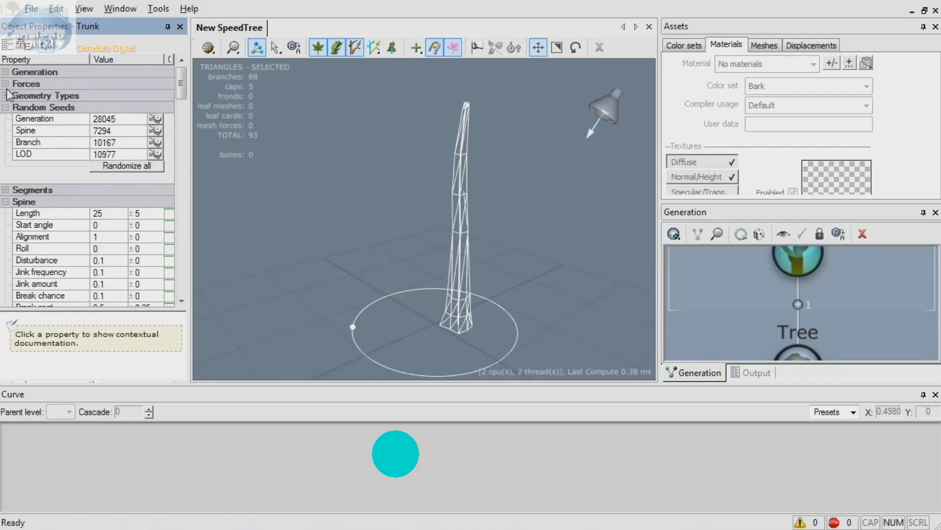
left_click(5, 96)
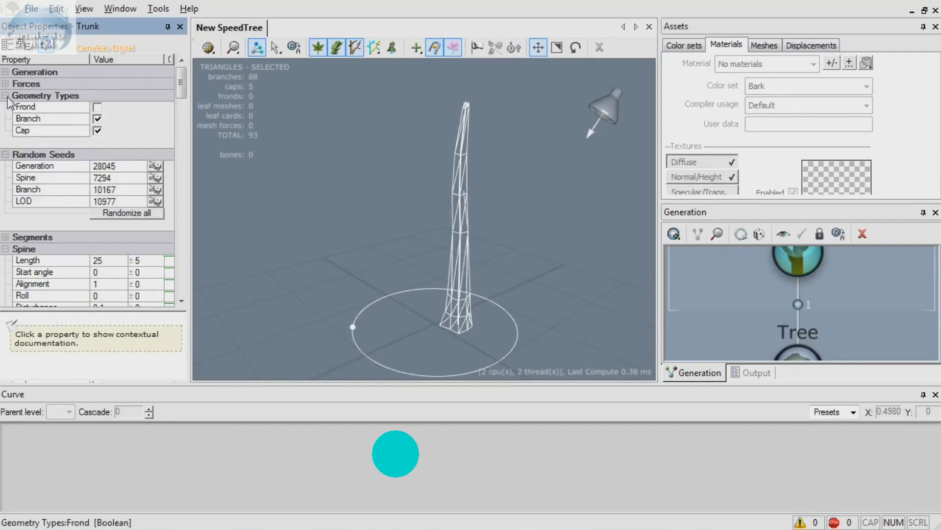
left_click(5, 95)
left_click(5, 190)
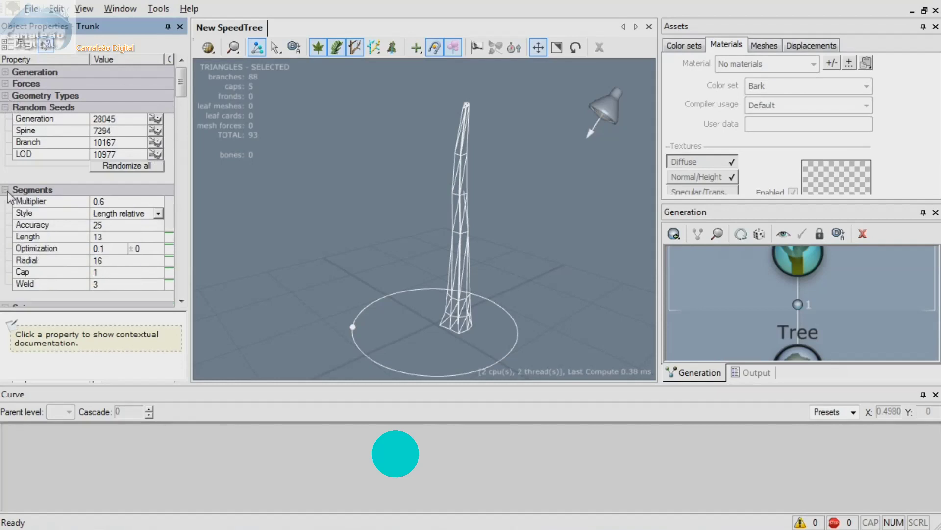
Expand the trunk's generation properties with their orientation settings and review the alignment, offset, sweep and roll values
left_click(5, 72)
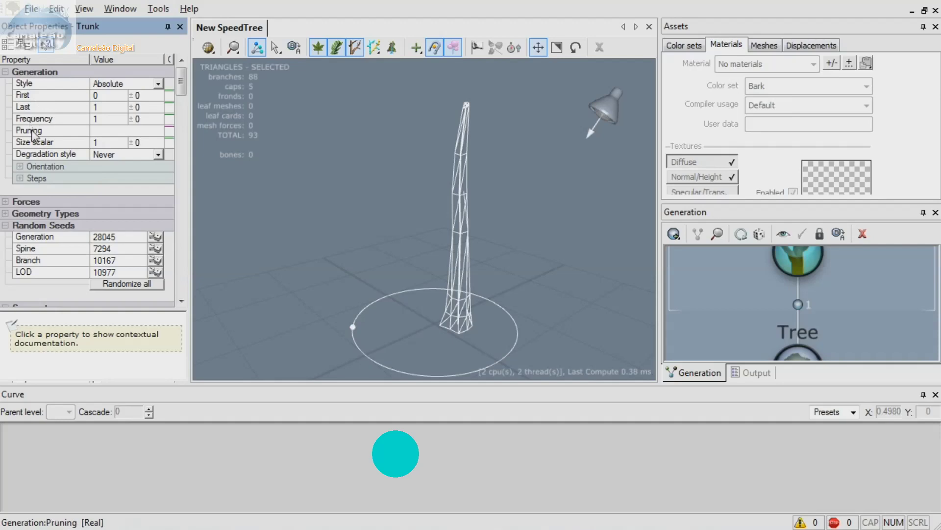
left_click(19, 166)
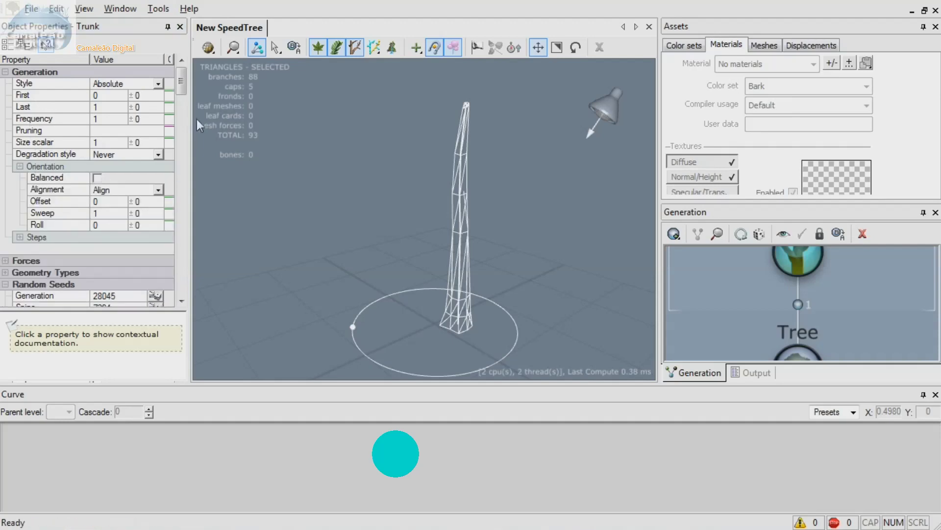
scroll(181, 86, "down", 3)
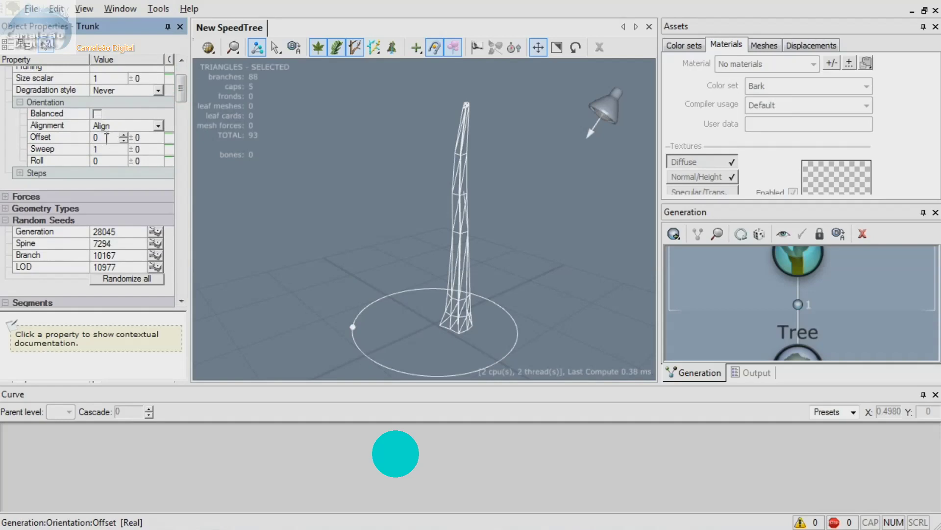
scroll(183, 90, "up", 1)
scroll(182, 89, "up", 1)
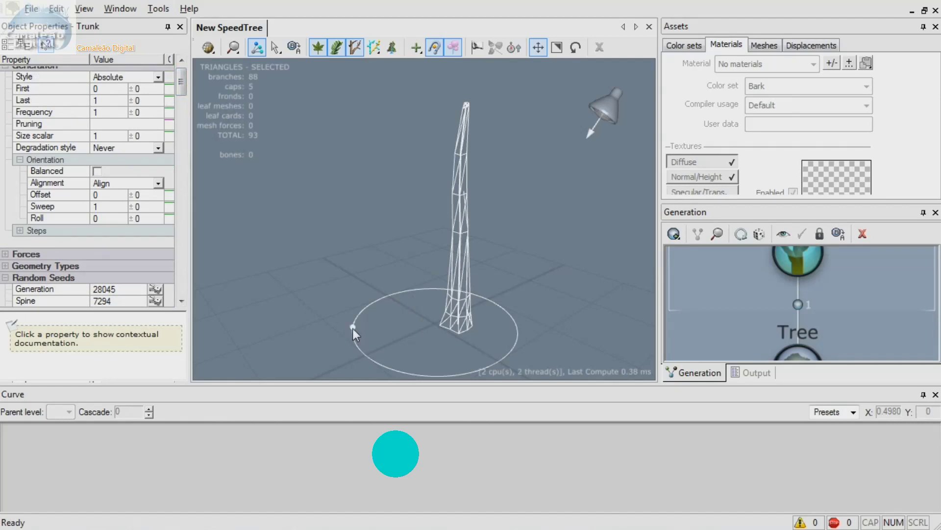
Set the start angle of the trunk's spine to 45
left_click_drag(181, 85, 190, 128)
left_click(98, 117)
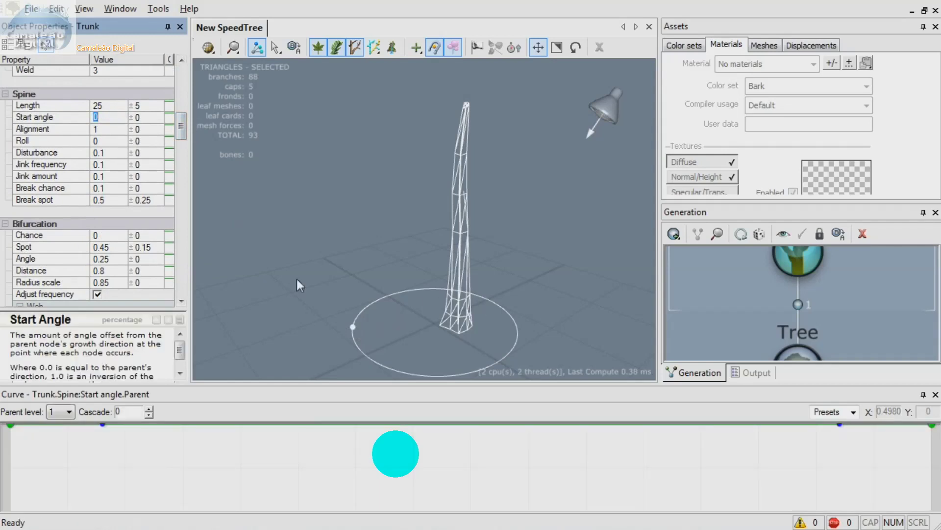
left_click(104, 119)
type("4")
left_click_drag(101, 118, 80, 120)
type("45")
key("Tab")
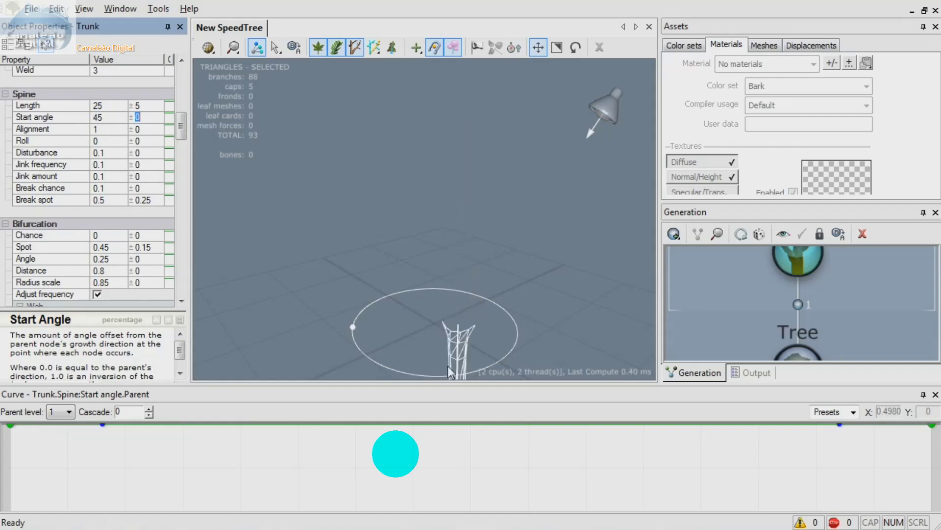
Set the start angle of the trunk's spine to 0.45 and view the trunk from the side
left_click(103, 118)
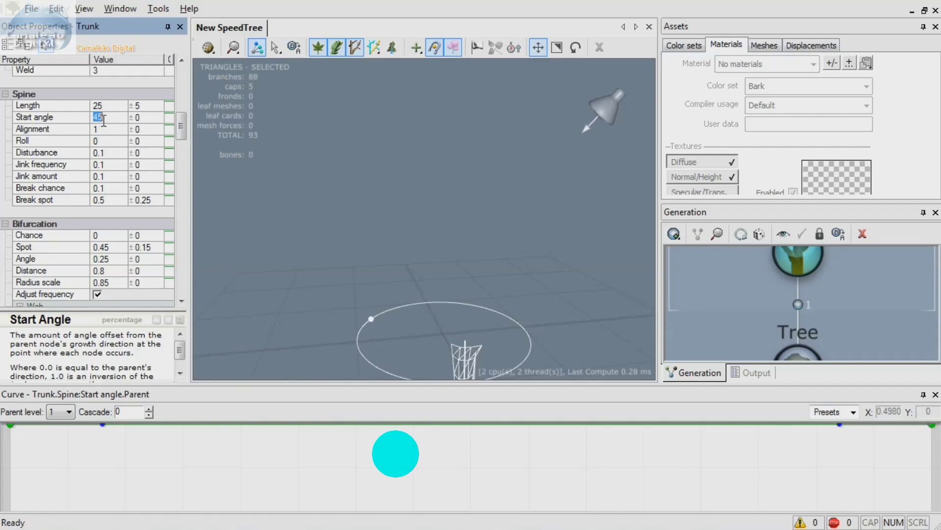
type(".45")
key("Tab")
mouse_move(416, 305)
left_mouse_down()
mouse_move(471, 287)
mouse_move(401, 294)
mouse_move(463, 225)
mouse_move(423, 290)
left_mouse_up()
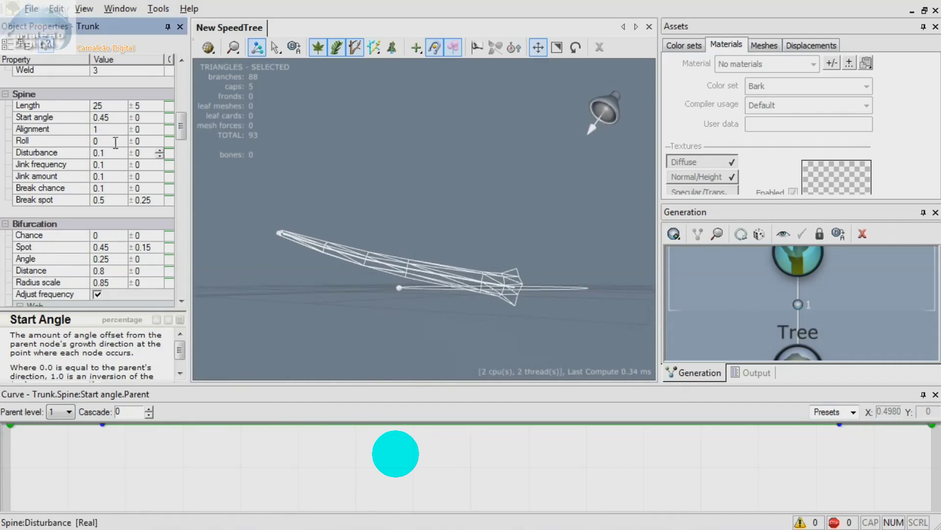
Set the start angle of the trunk's spine to 0.9 and view the trunk from another angle
left_click_drag(94, 120, 110, 120)
type(".9")
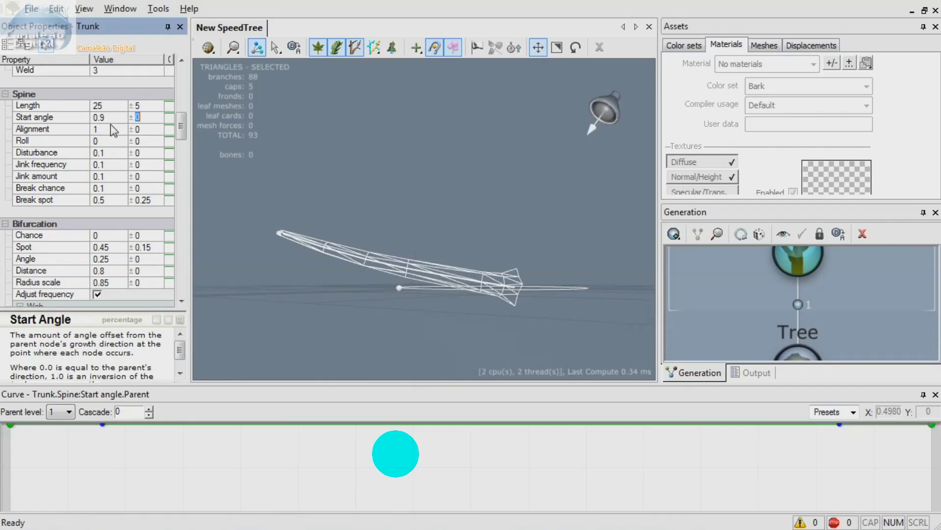
key("Tab")
left_click_drag(478, 325, 451, 230)
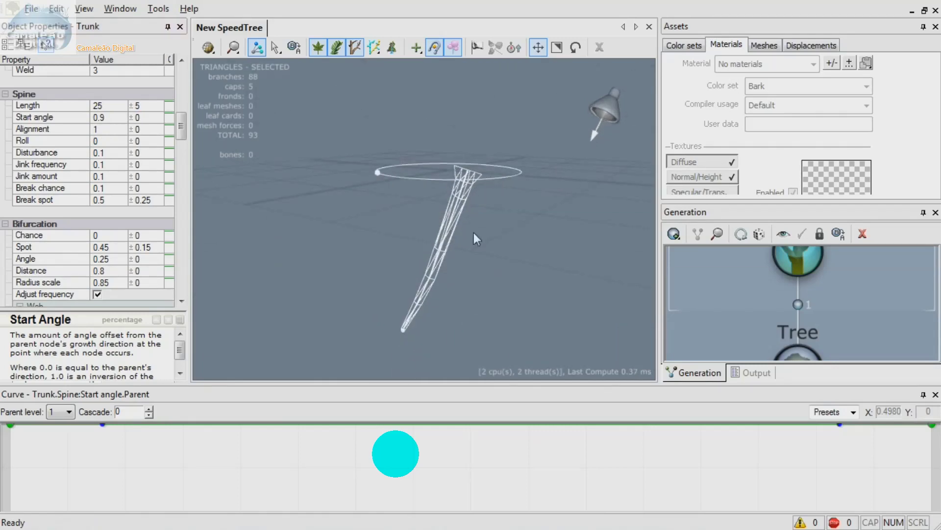
Set the start angle of the trunk's spine to 0
left_click(104, 129)
left_click(107, 117)
type("0")
key("Tab")
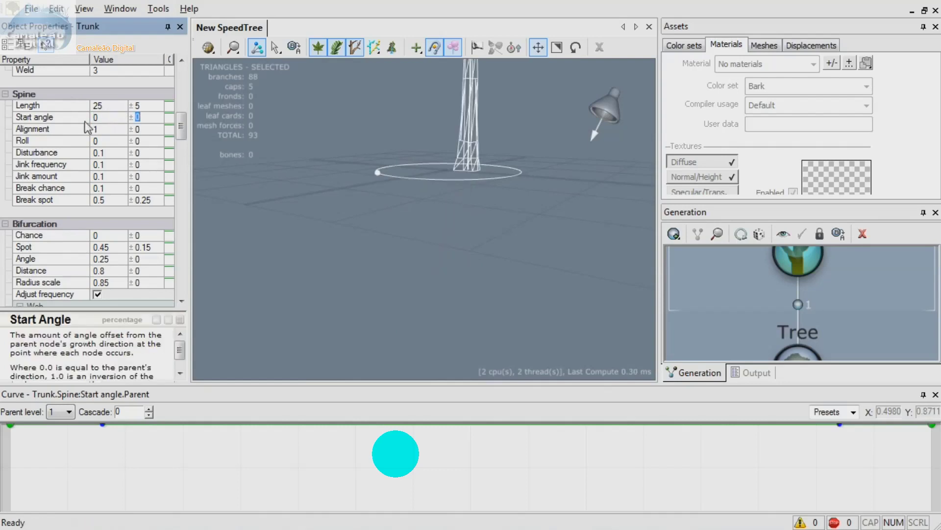
Set the start angle of the trunk's spine to 1
left_click(109, 118)
type("1")
key("Tab")
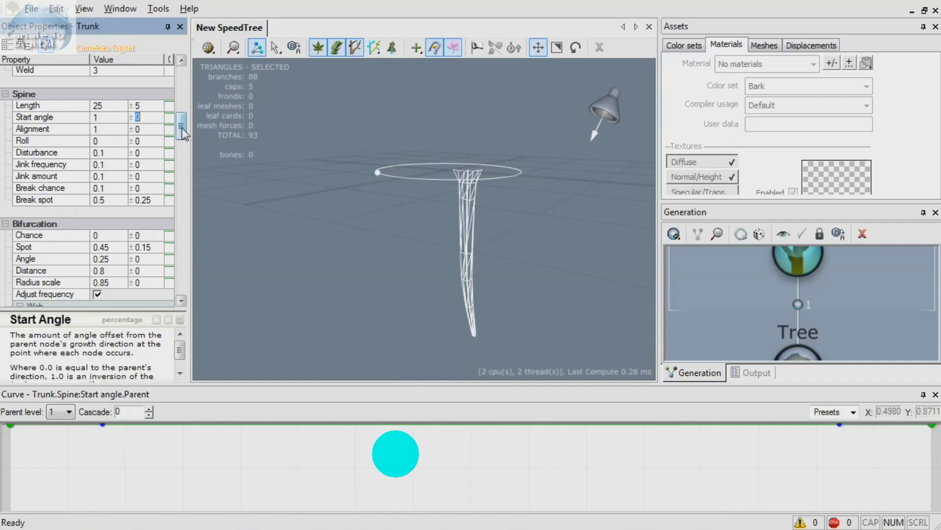
Set the start angle of the trunk's spine back to 0
left_click(140, 118)
left_click(99, 119)
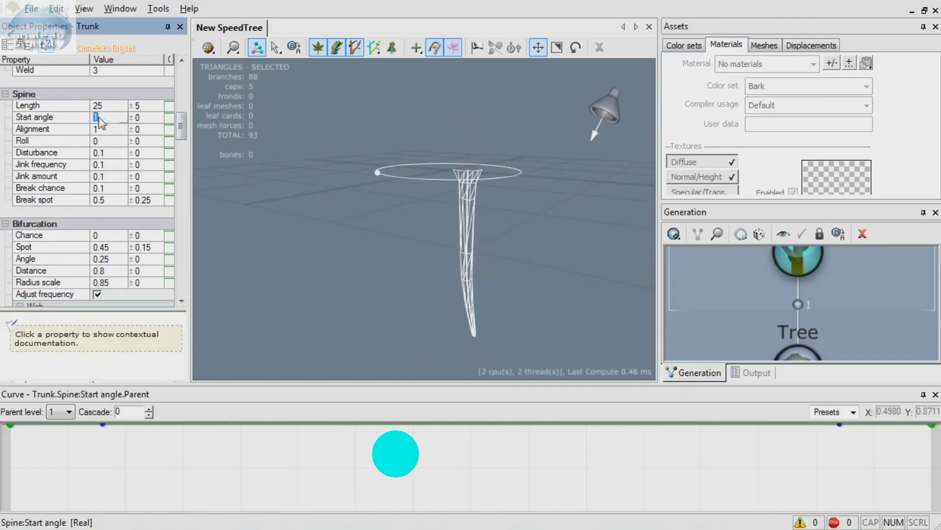
type("0")
key("Tab")
Set the trunk's bifurcation chance to 1, with the whole trunk in view
left_click_drag(183, 127, 181, 142)
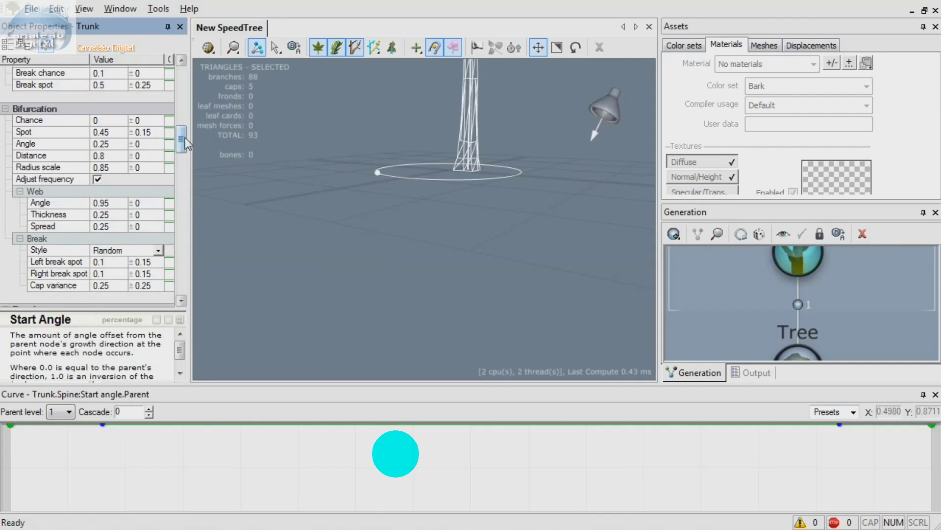
left_click_drag(184, 137, 183, 131)
left_click_drag(474, 157, 482, 223)
left_click(100, 177)
middle_click_drag(545, 174, 545, 248)
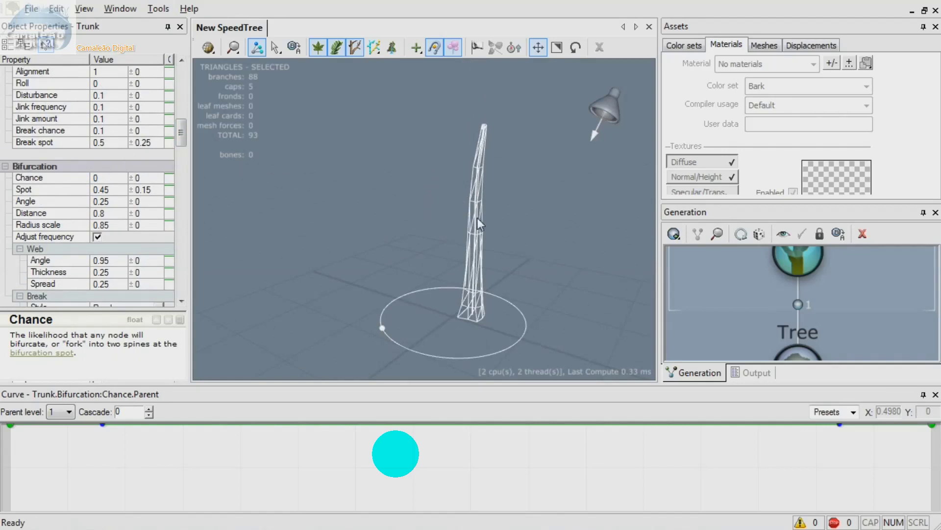
left_click(106, 179)
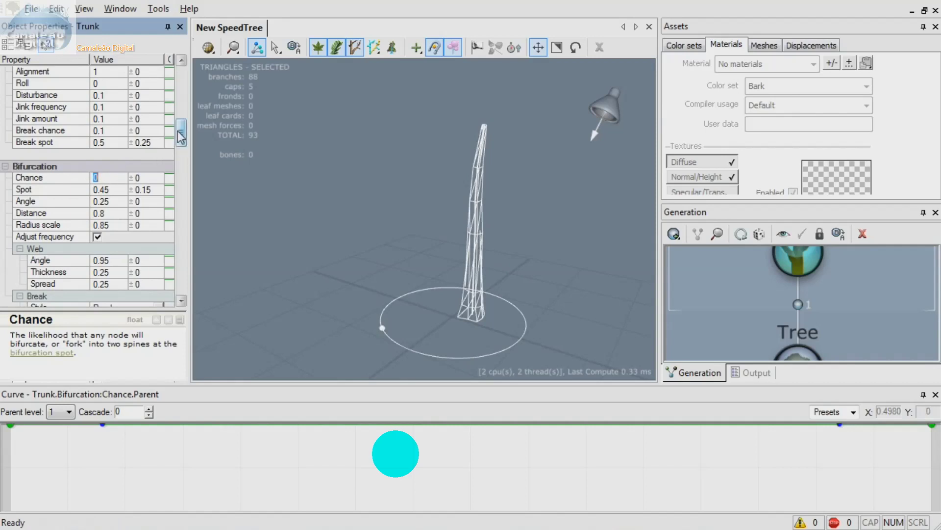
type("1")
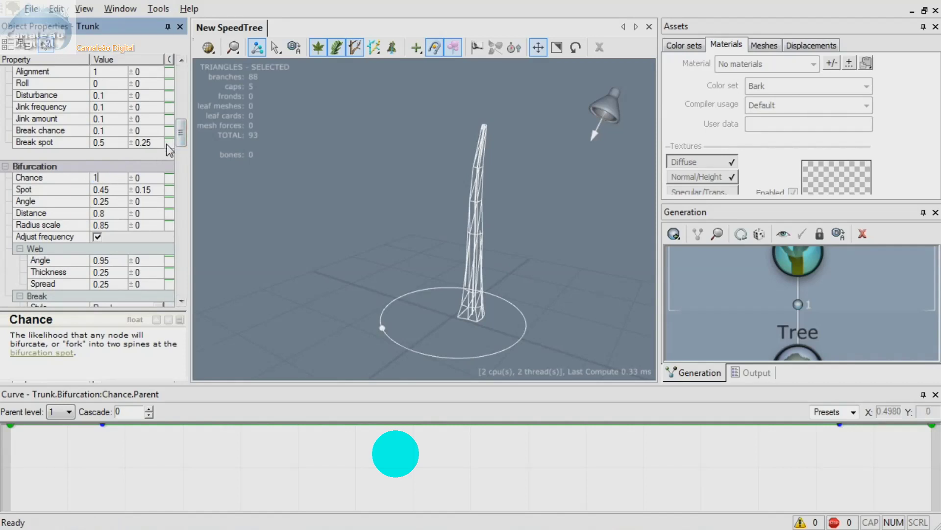
key("Tab")
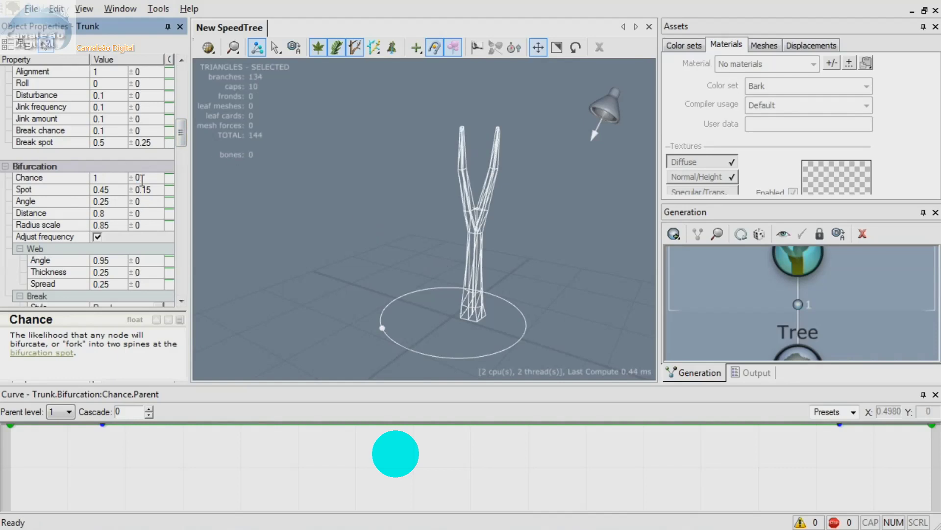
Set the trunk's bifurcation spot to 0.1 so that the fork starts near the base
left_click(111, 194)
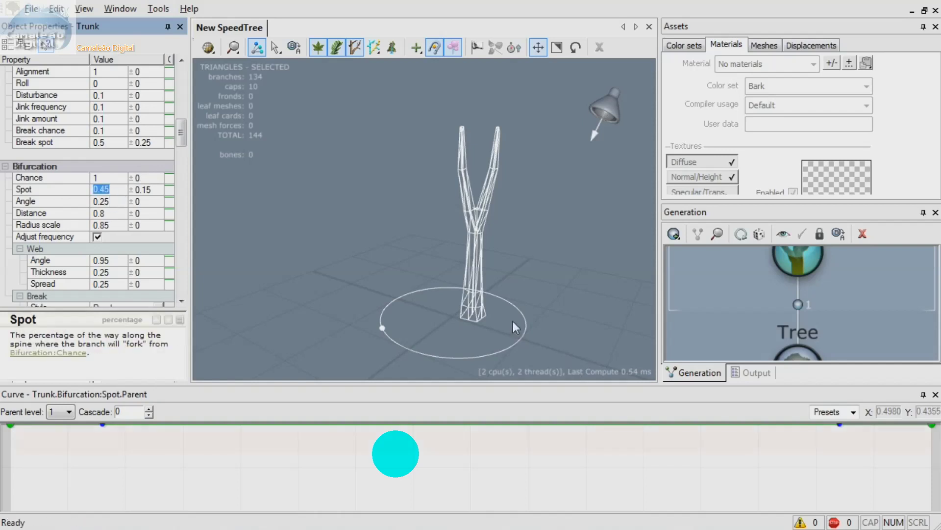
left_click_drag(517, 323, 496, 309)
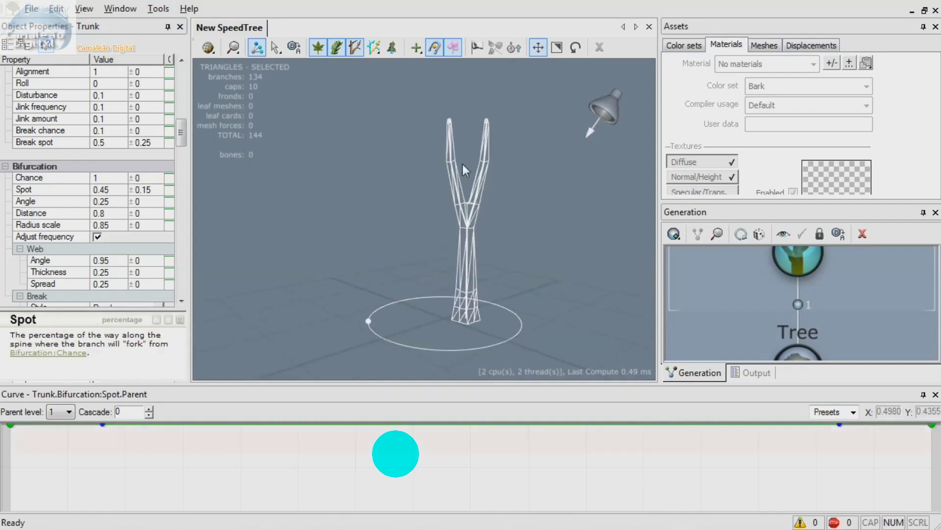
left_click(106, 189)
left_click(105, 179)
double_click(107, 190)
type("0.1")
key("Tab")
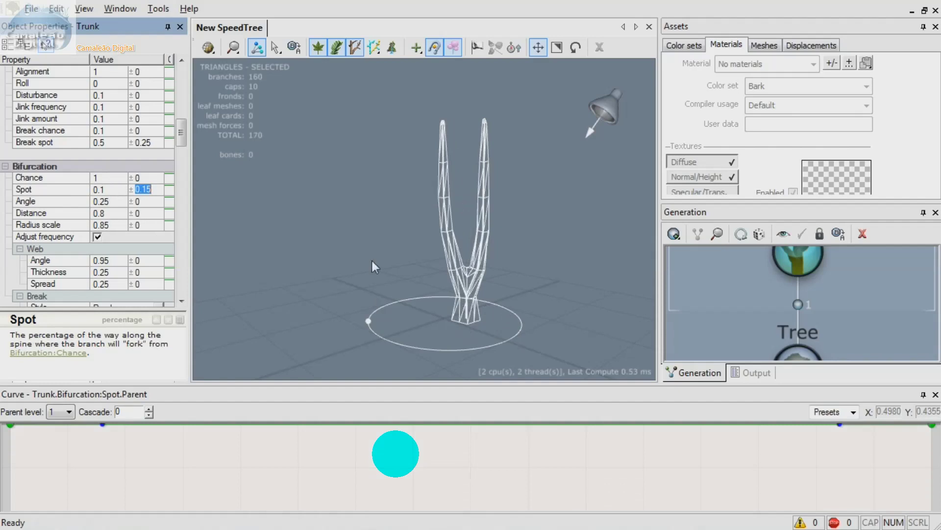
Set the trunk's bifurcation chance to 0.4 and its bifurcation spot to 0.5
double_click(114, 190)
left_click(106, 177)
type(".4")
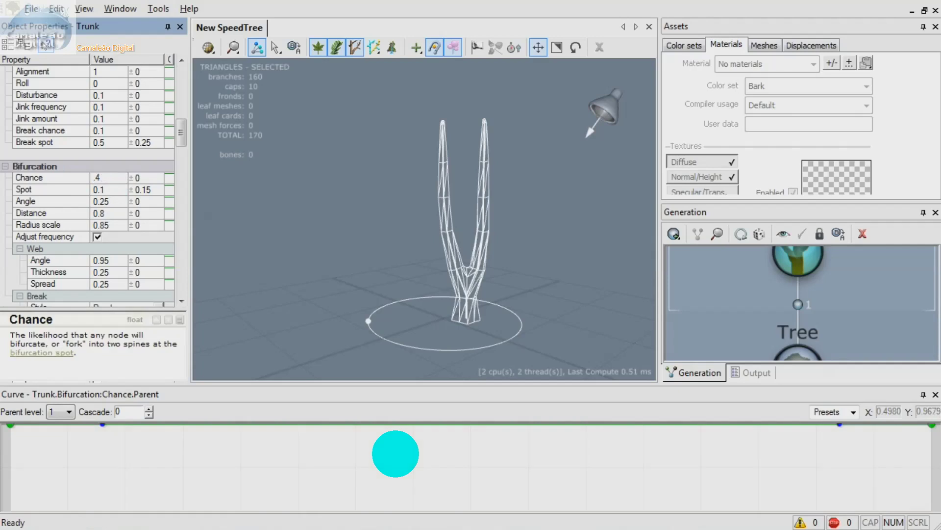
key("Tab")
key("Tab")
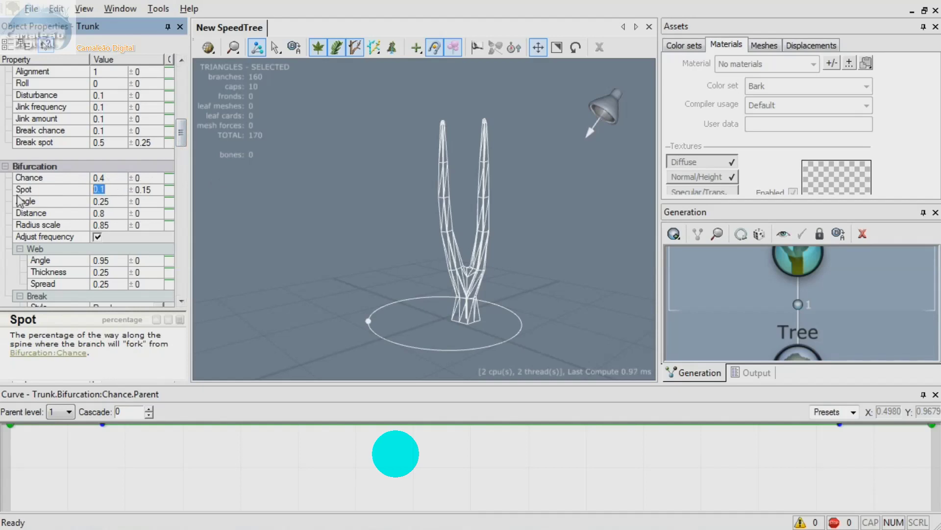
type(".")
key("Tab")
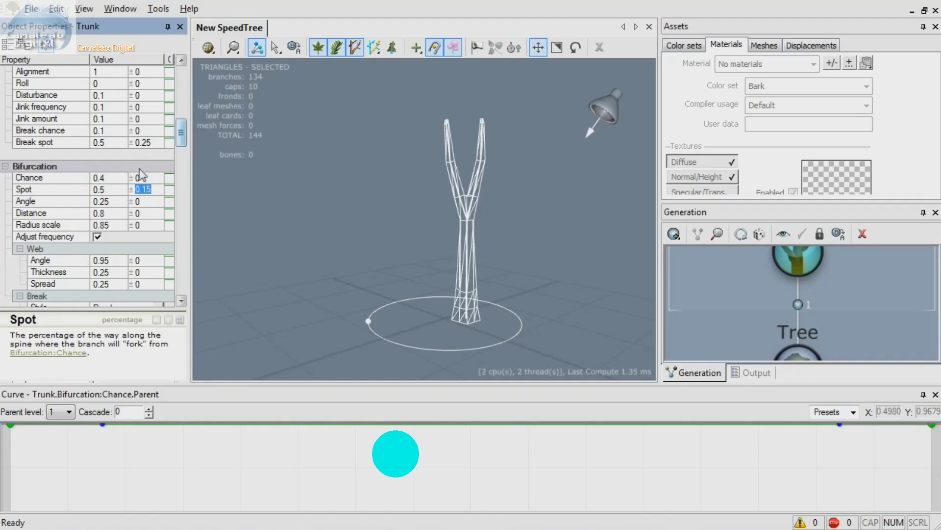
Set the trunk's bifurcation chance to 0.3
left_click(112, 178)
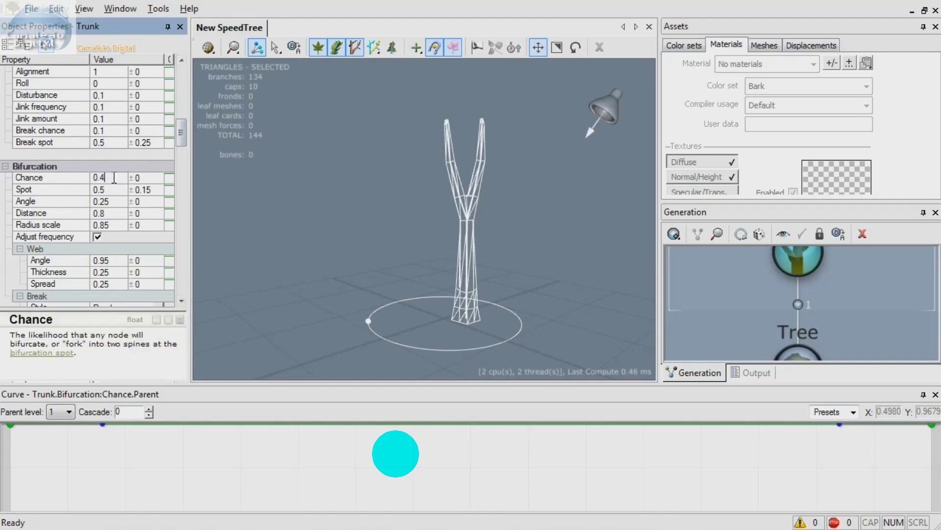
key("Tab")
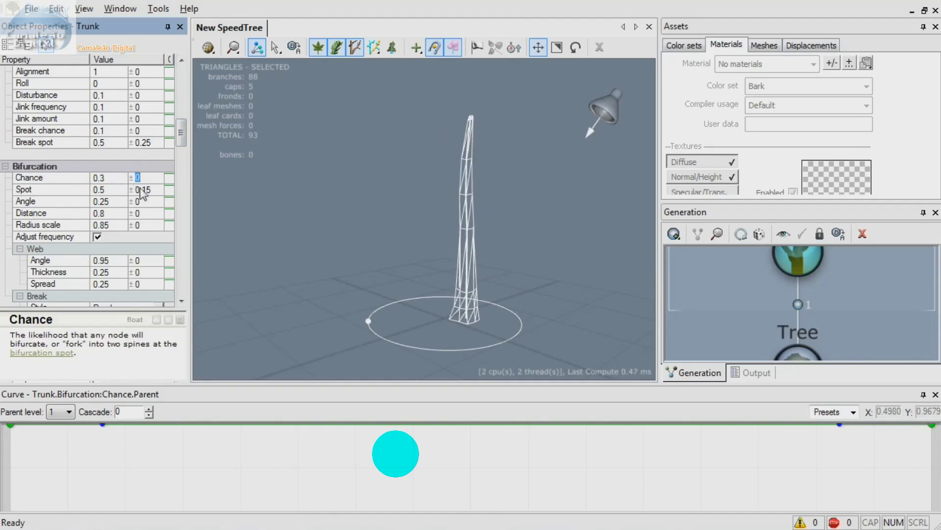
left_click(110, 179)
type("3")
key("Tab")
Set the trunk's branch radius to 4
left_click_drag(180, 133, 180, 163)
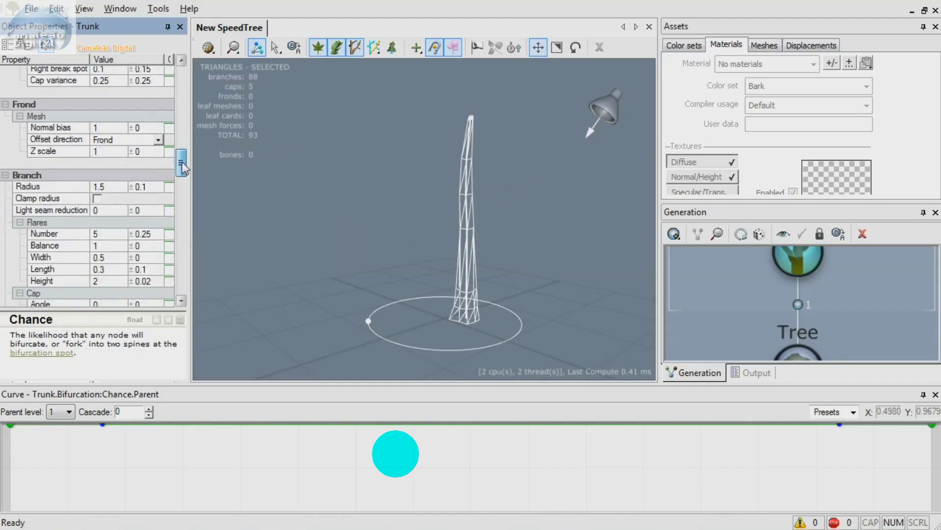
left_click(101, 187)
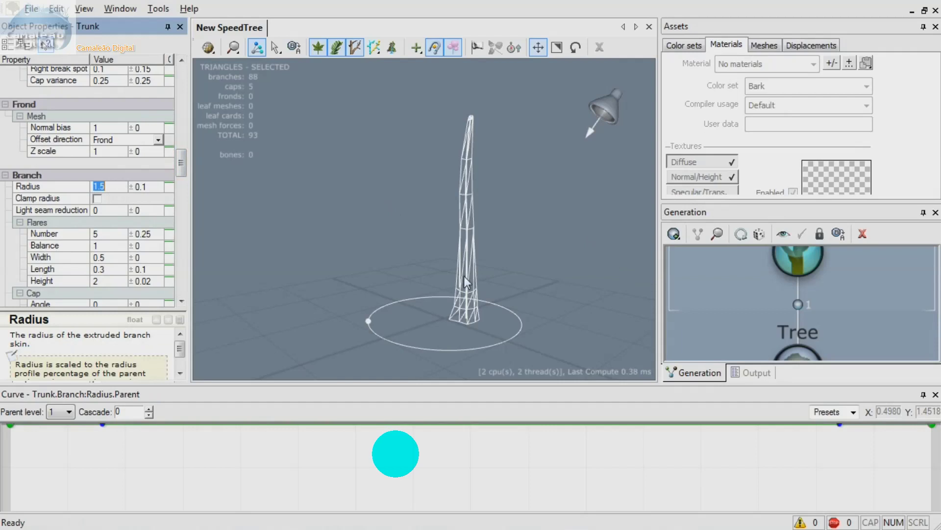
type("4")
key("Tab")
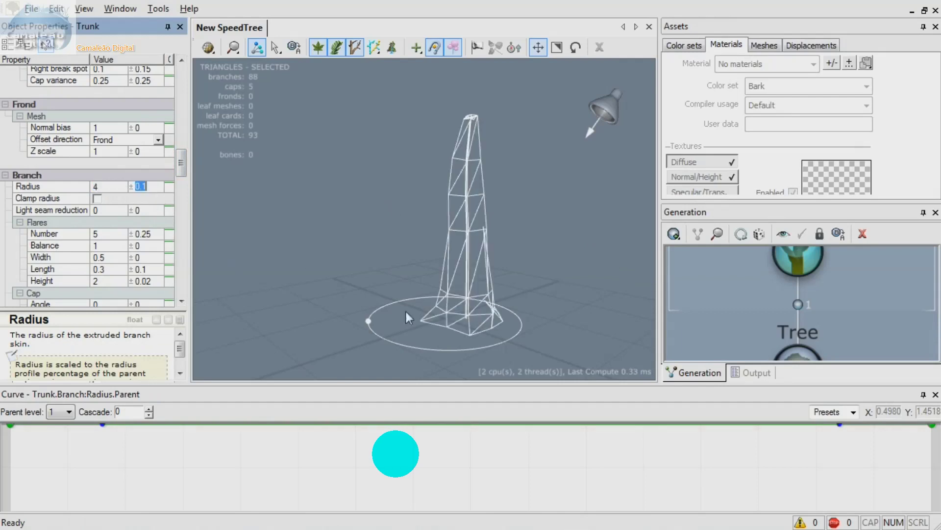
Try a branch radius of 1 on the trunk and settle on 1.5
left_click(101, 186)
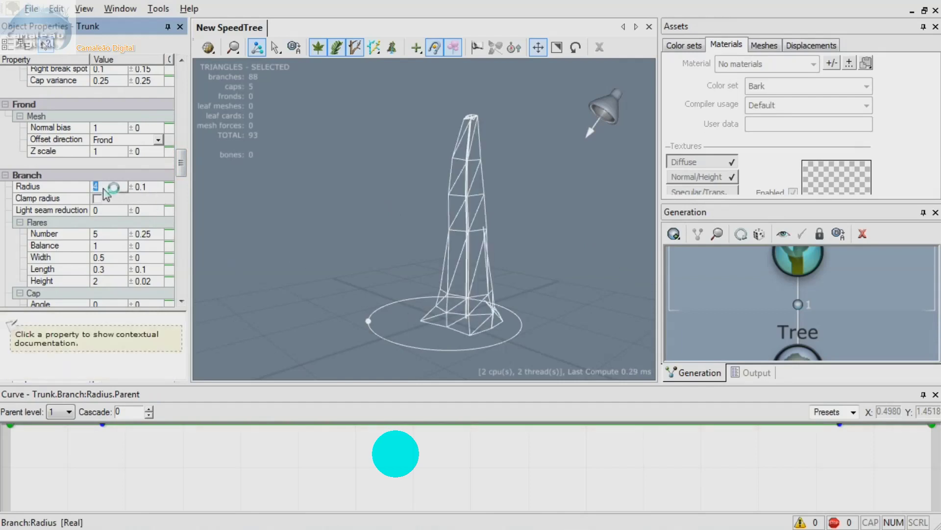
type("1")
key("Return")
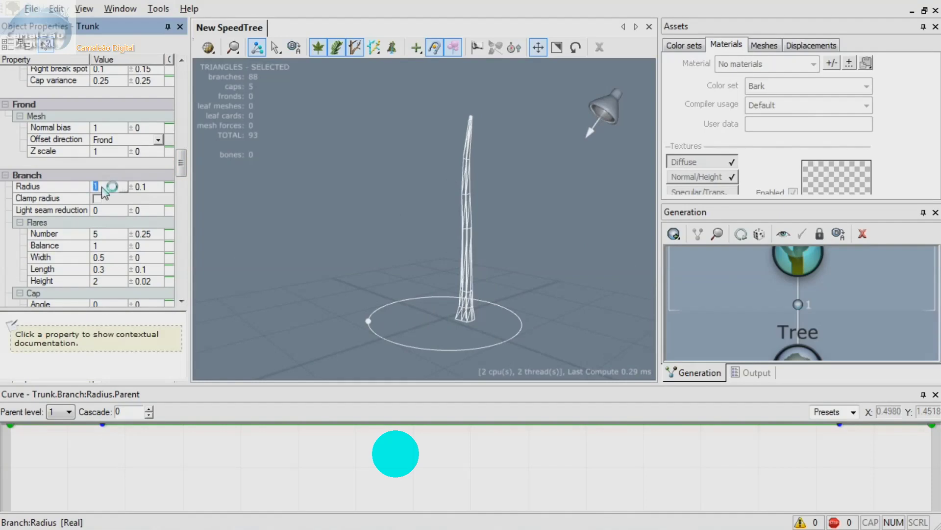
left_click(106, 187)
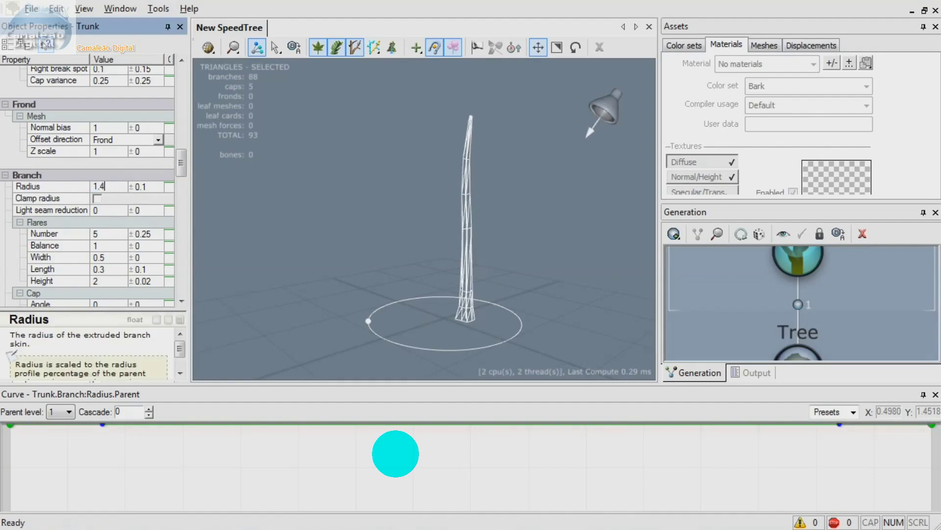
key("Tab")
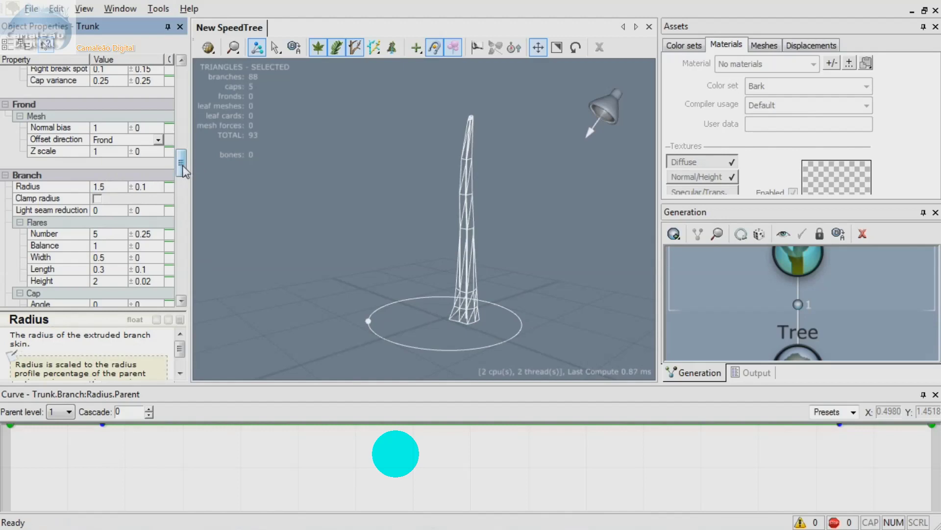
Collapse the trunk's Materials properties and look through the remaining groups down to Wind and Physics
left_click_drag(183, 166, 184, 169)
left_click_drag(187, 172, 183, 213)
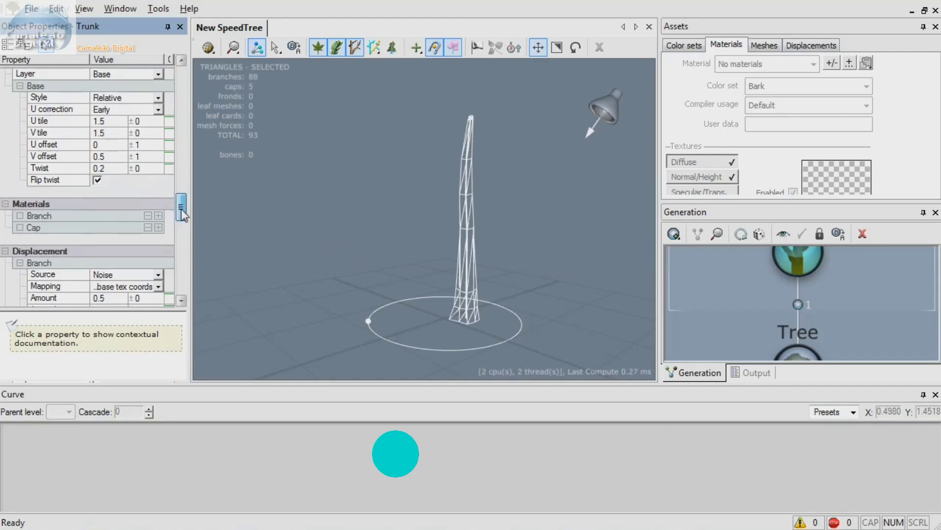
left_click(5, 205)
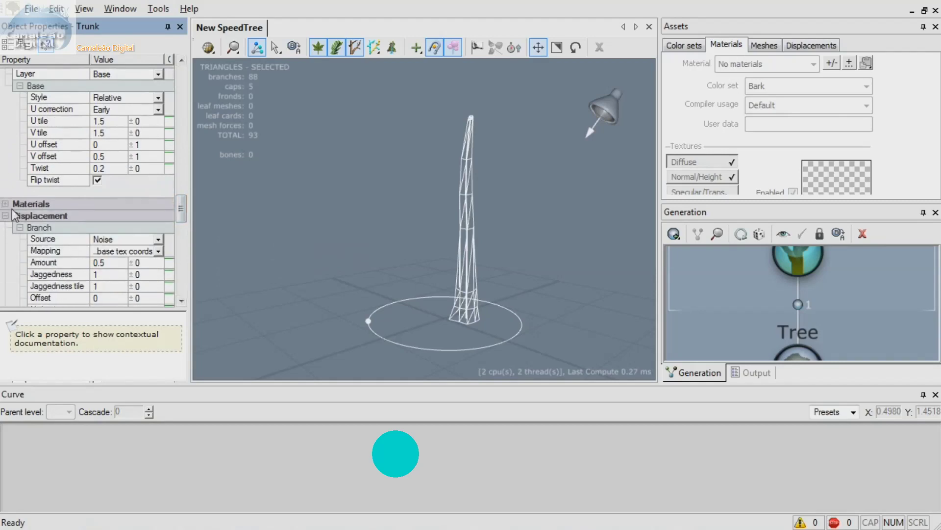
left_click_drag(180, 214, 181, 273)
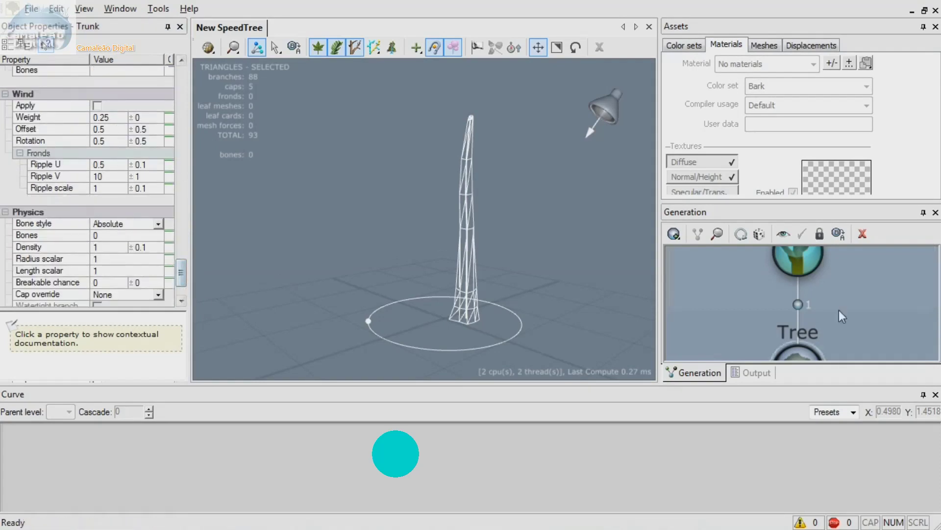
Close the curve editor and delete the Trunk generator from the tree
left_click(936, 394)
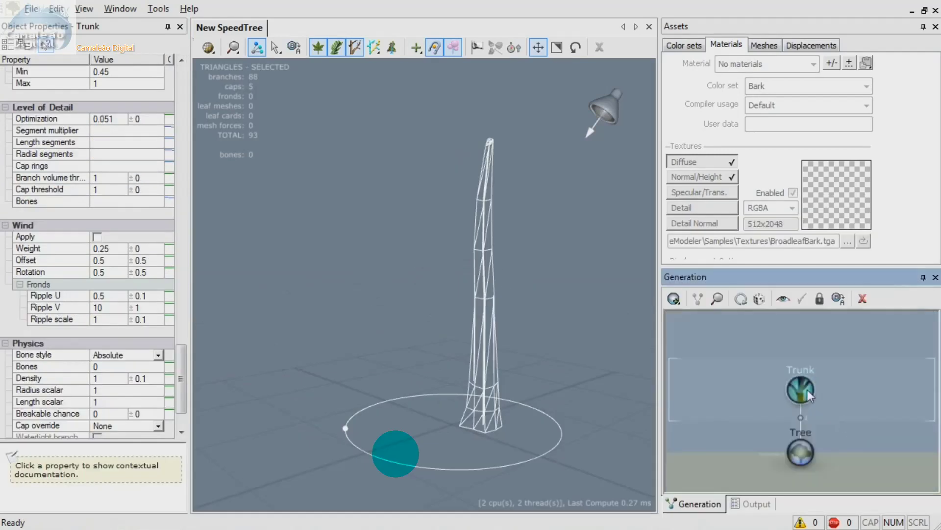
key("Delete")
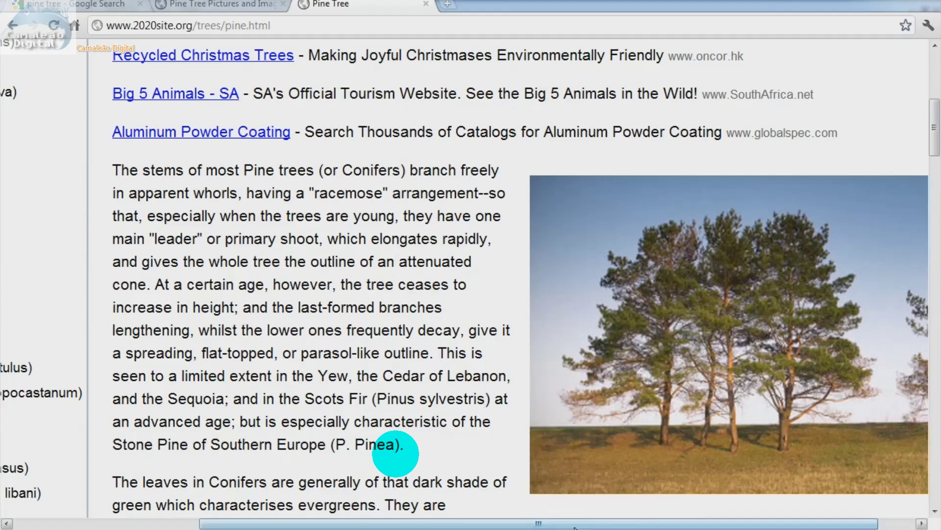
Check the pine tree reference photo in the browser and add a new trunk generator to the tree from the Trunks templates
left_click_drag(589, 526, 629, 525)
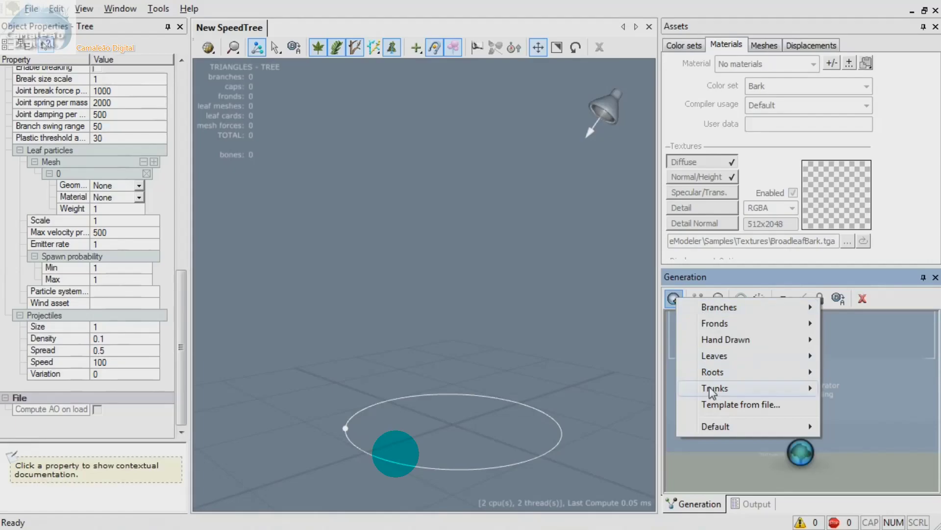
mouse_move(711, 392)
left_click(869, 433)
left_click(870, 433)
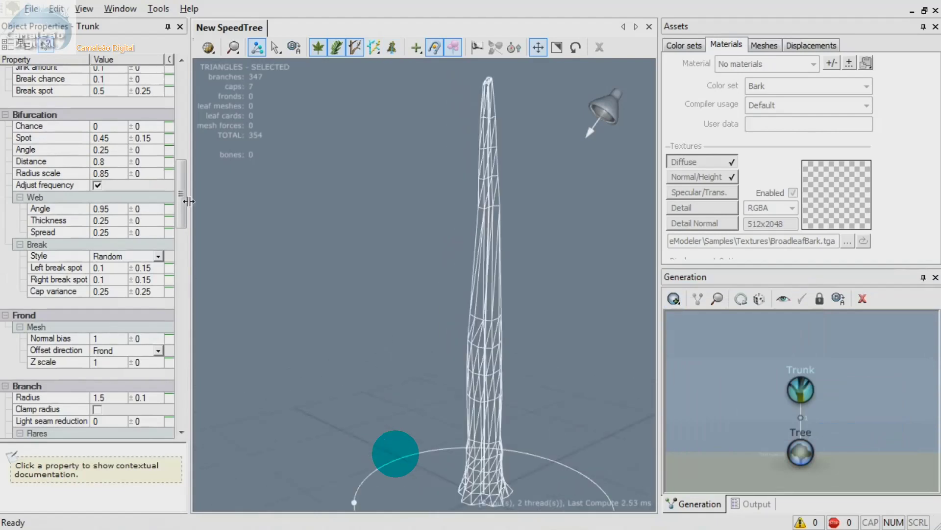
Set the new trunk's segments multiplier to 0.4 and view the simplified mesh from another angle
left_click_drag(395, 402, 496, 401)
left_click_drag(182, 185, 169, 91)
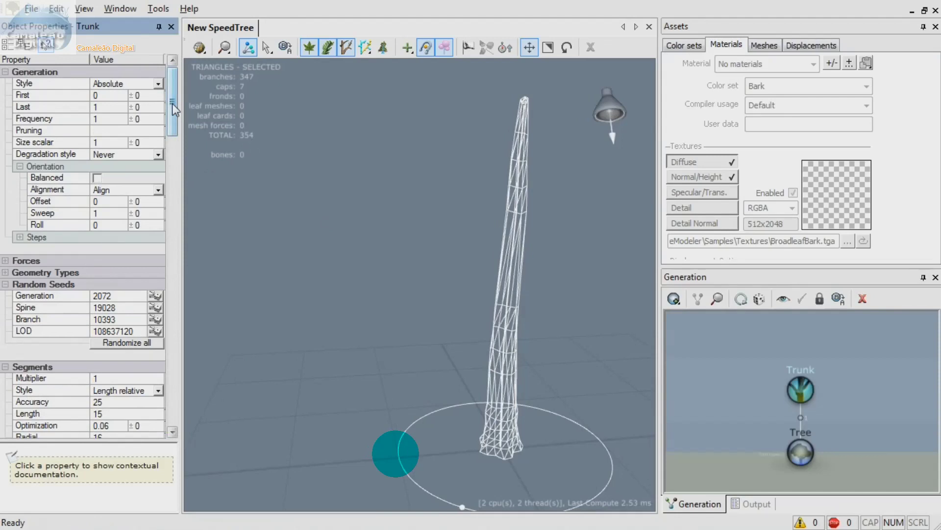
left_click_drag(172, 104, 173, 146)
double_click(104, 151)
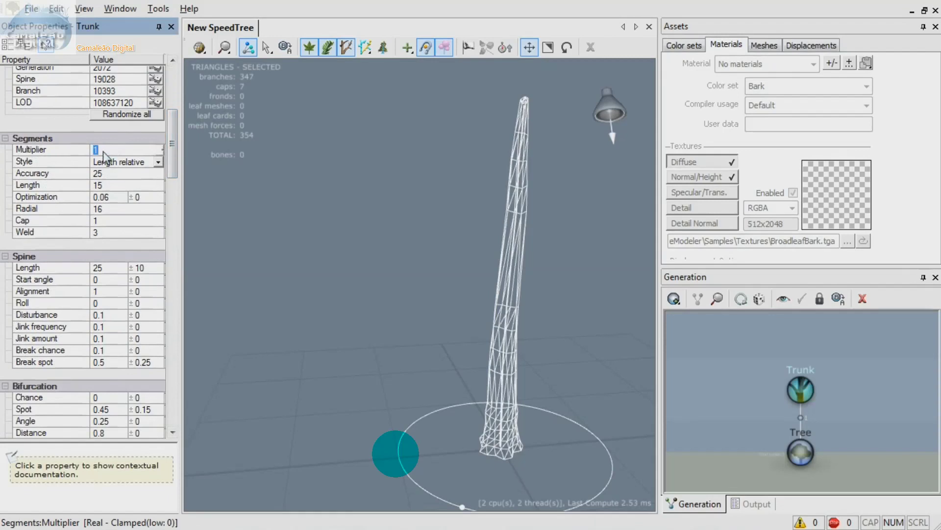
key("Return")
left_click_drag(404, 301, 347, 313)
Change the trunk's segments style to Radial/width relative and inspect the mesh from another side
left_click(116, 149)
left_click(117, 150)
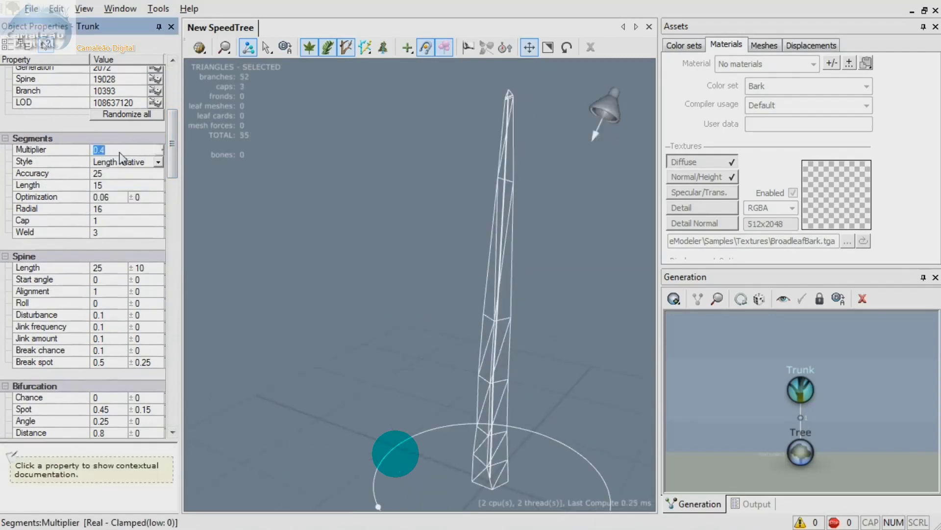
left_click(157, 163)
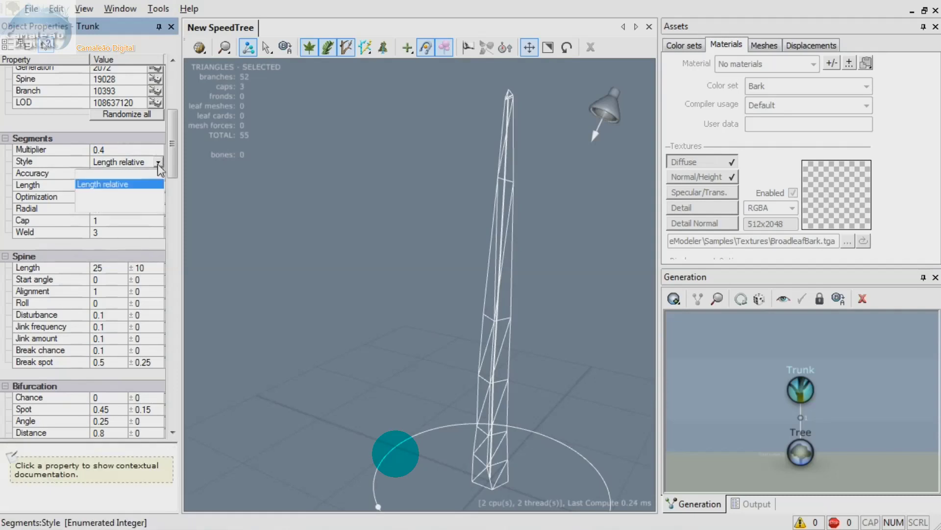
left_click(128, 195)
left_click_drag(520, 381, 250, 196)
Set the trunk's segments multiplier to 0.2, keeping the Radial/width relative style
left_click(113, 148)
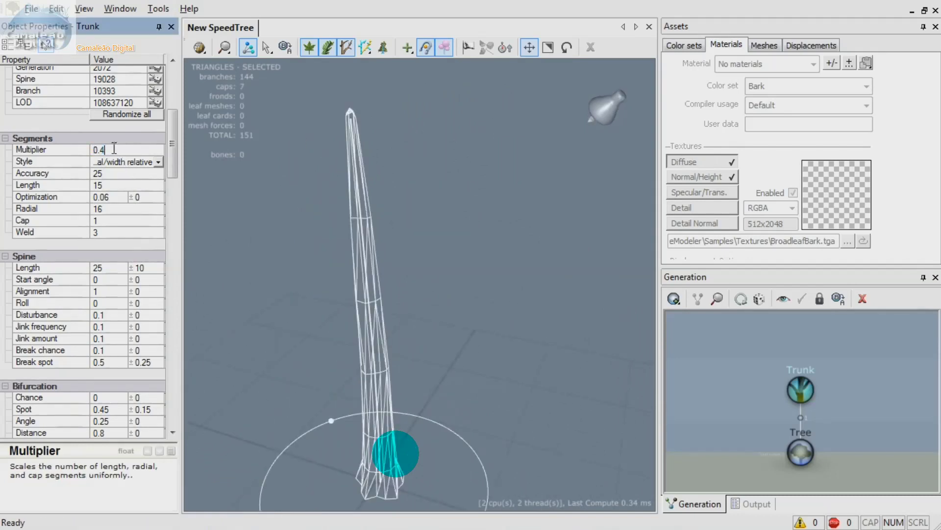
key("Return")
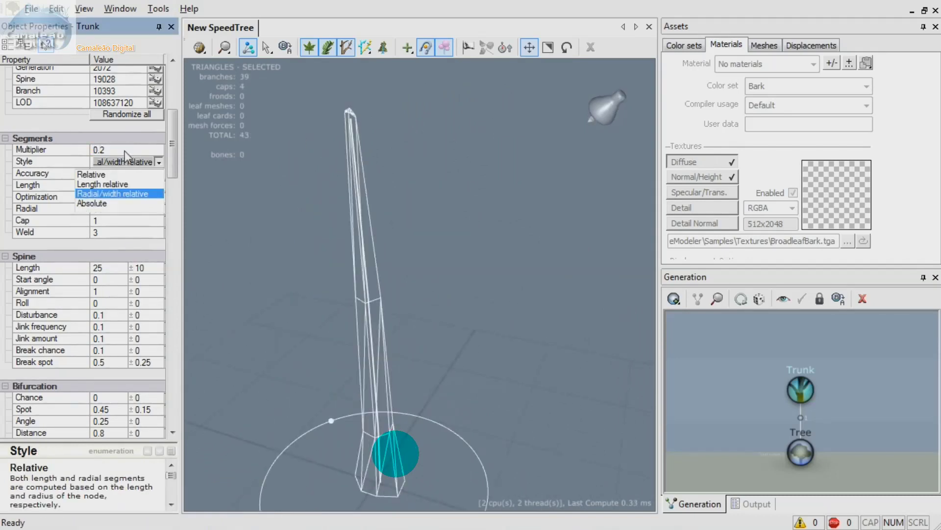
left_click_drag(366, 300, 499, 273)
left_click(112, 140)
Set the trunk's segments multiplier to 0.3 and check the resulting mesh from another angle
left_click(123, 149)
left_click(126, 151)
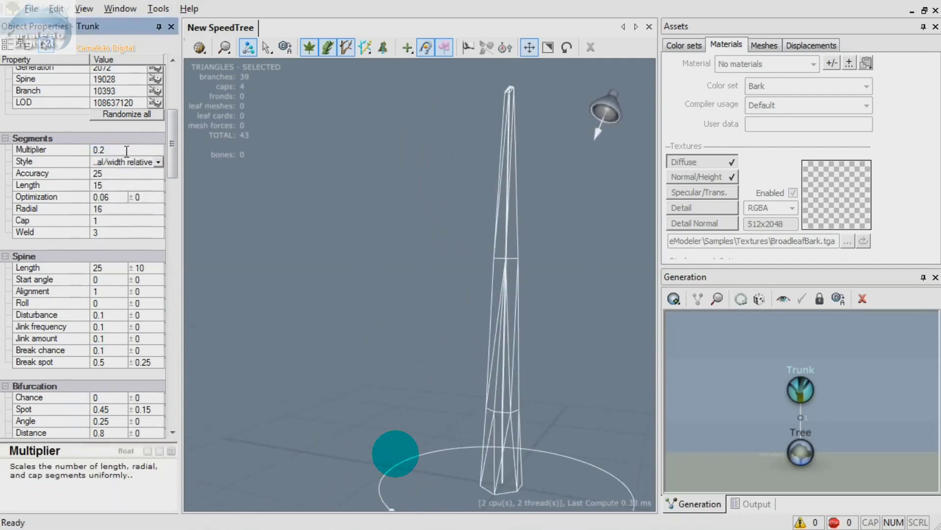
key("Return")
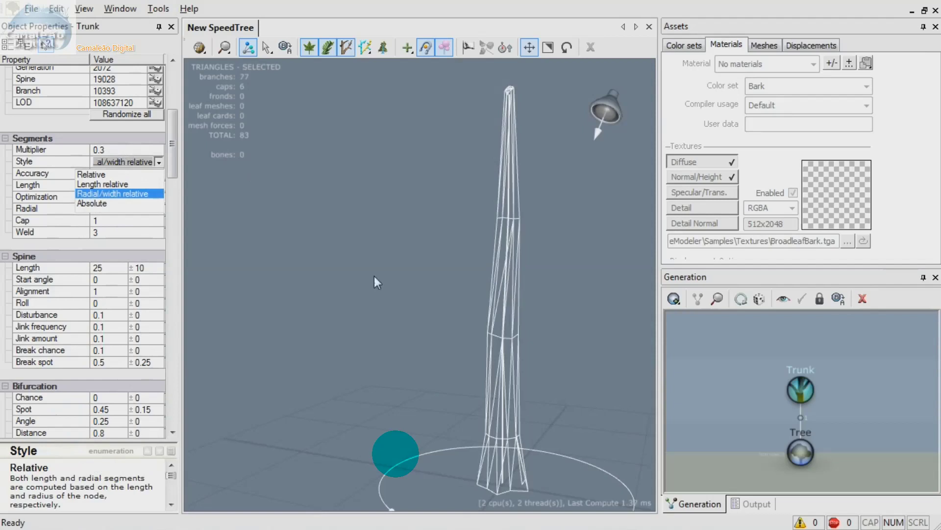
left_click(469, 372)
left_click_drag(469, 372, 406, 304)
Switch the viewport from wireframe to shaded display and select the whole Trunk generator instead of its single node
left_click(201, 48)
left_click(255, 270)
left_click_drag(171, 187, 169, 215)
left_click(470, 290)
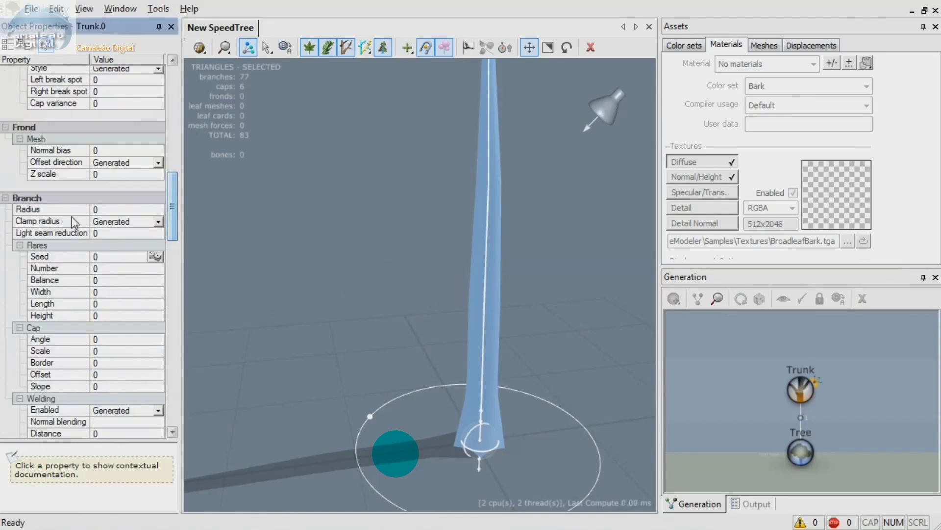
left_click(497, 308)
left_click(540, 306)
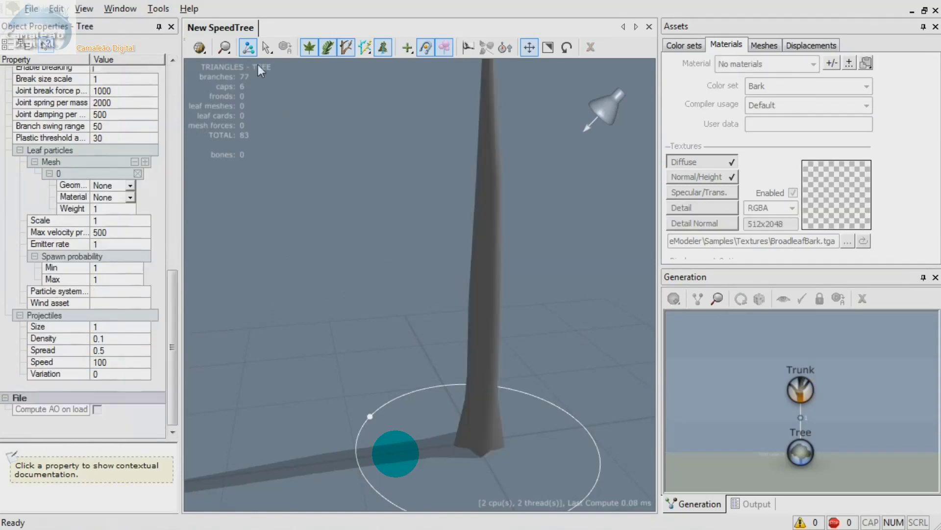
left_click(250, 50)
left_click(508, 301)
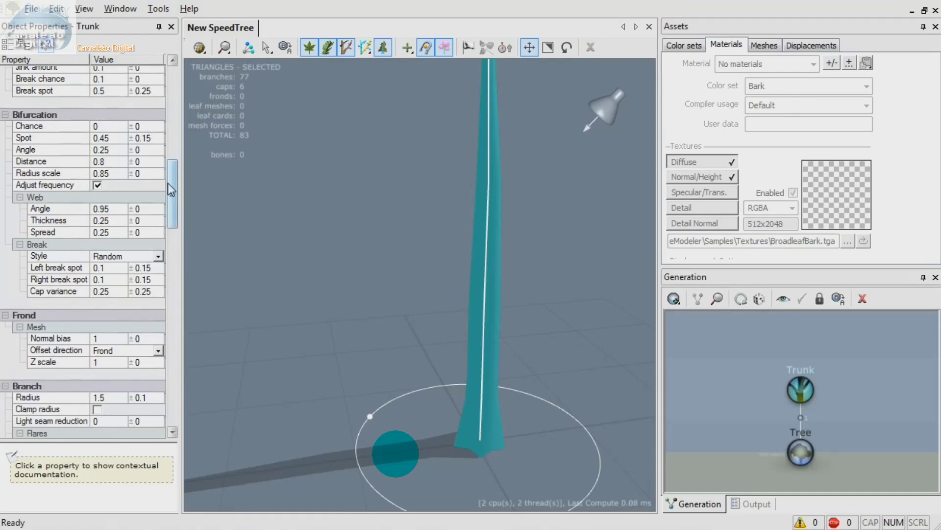
Reveal the curves beside the trunk's properties and open the branch Radius profile curve for editing
left_click_drag(168, 184, 169, 206)
left_click(100, 275)
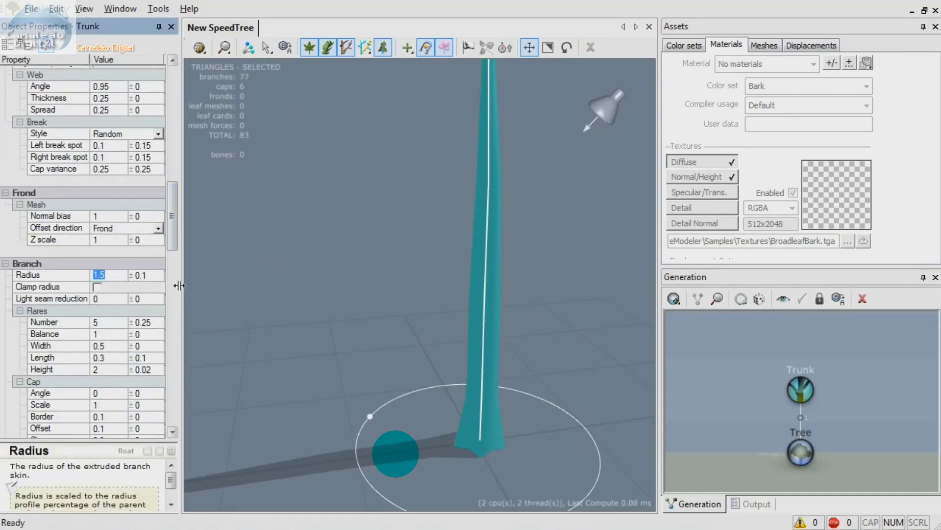
left_click_drag(182, 284, 258, 286)
left_click(220, 275)
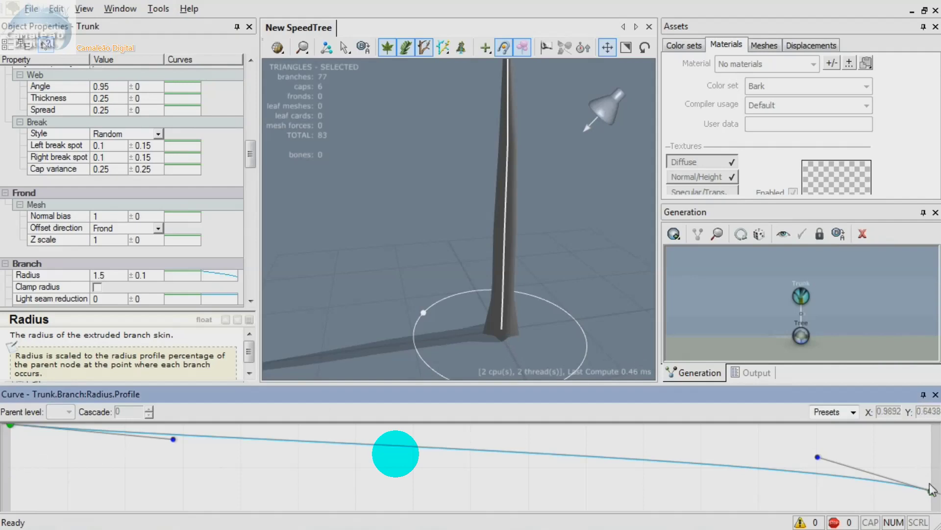
Reshape the Radius profile by lowering its start point to about 1.3, raising its end point slightly and straightening the curve's end
mouse_move(507, 189)
middle_mouse_down()
mouse_move(502, 259)
mouse_move(504, 188)
middle_mouse_up()
scroll(502, 259, "up", 3)
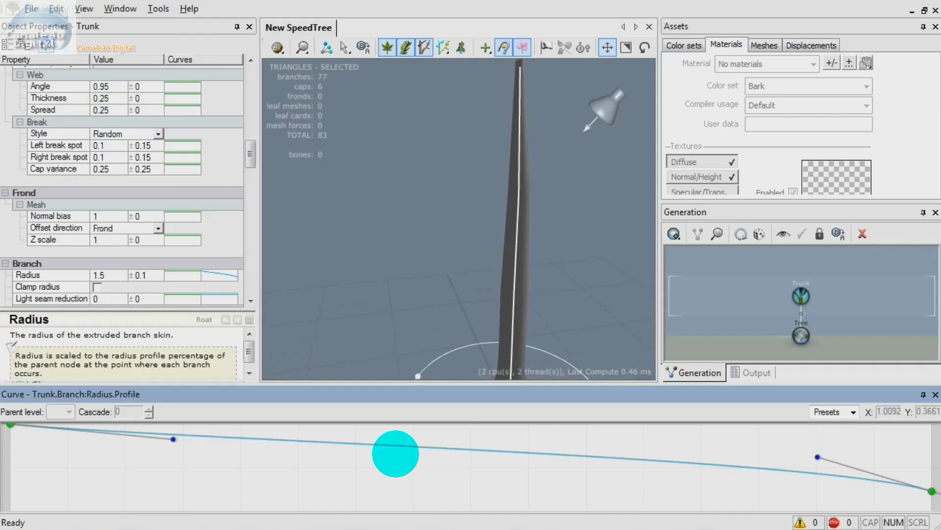
middle_click_drag(479, 210, 484, 274)
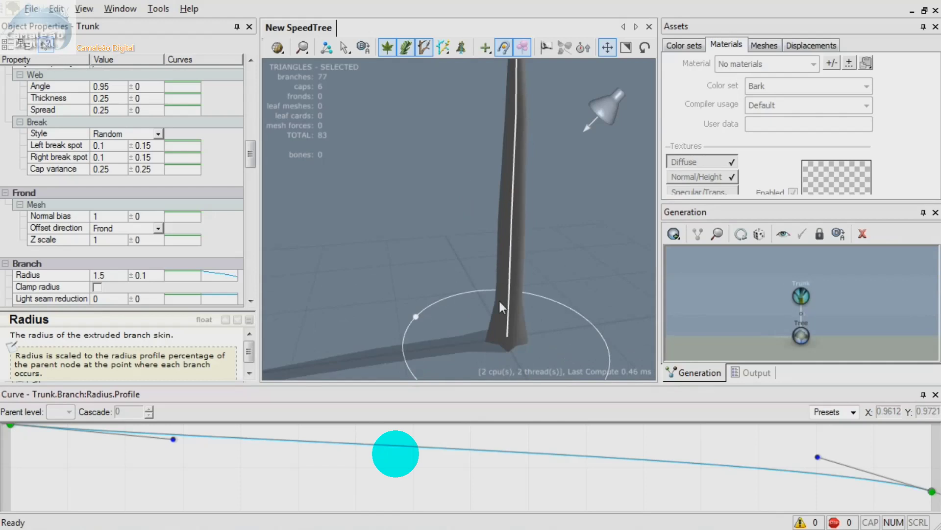
scroll(479, 311, "down", 4)
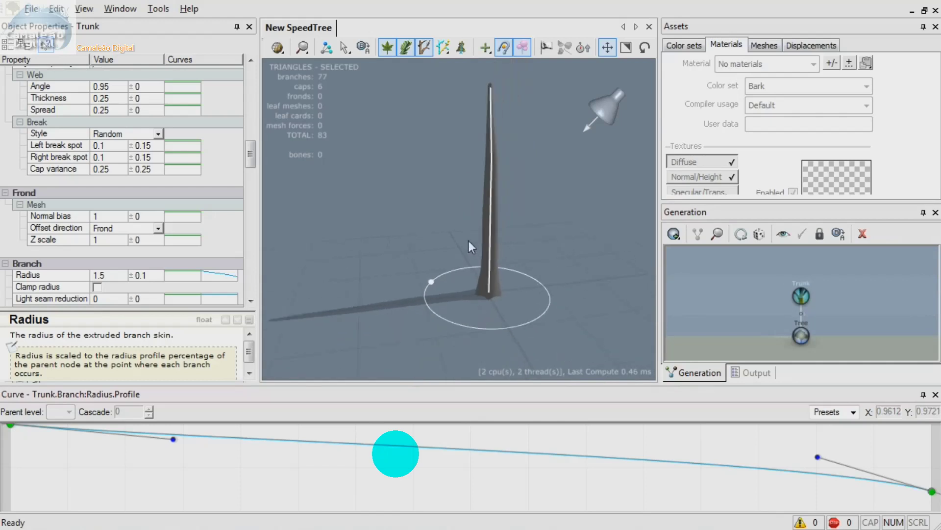
middle_click_drag(483, 240, 487, 286)
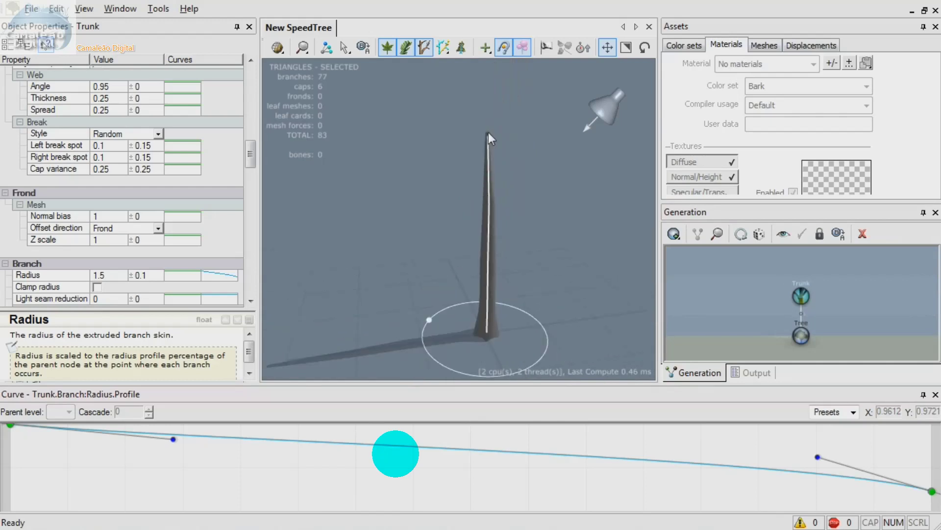
left_click_drag(11, 428, 12, 440)
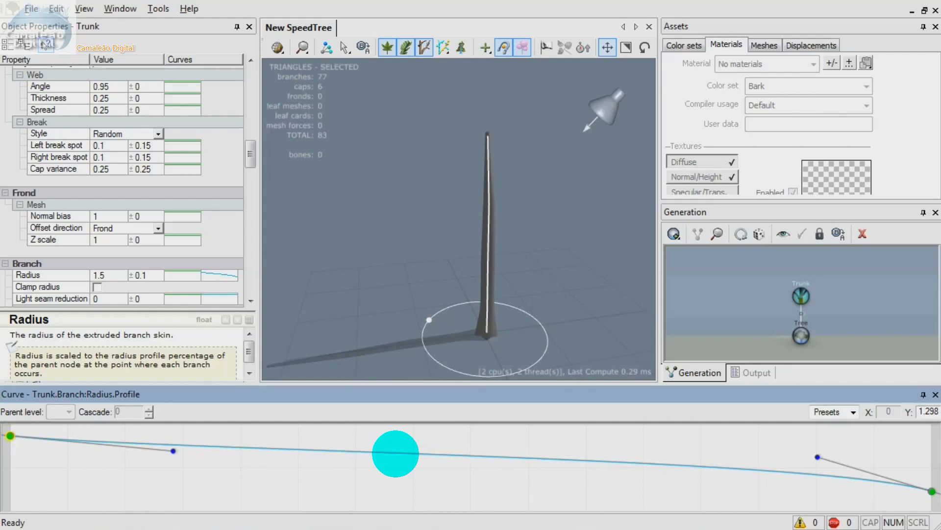
left_click_drag(932, 491, 932, 479)
left_click_drag(817, 445, 809, 473)
left_click_drag(582, 306, 636, 264)
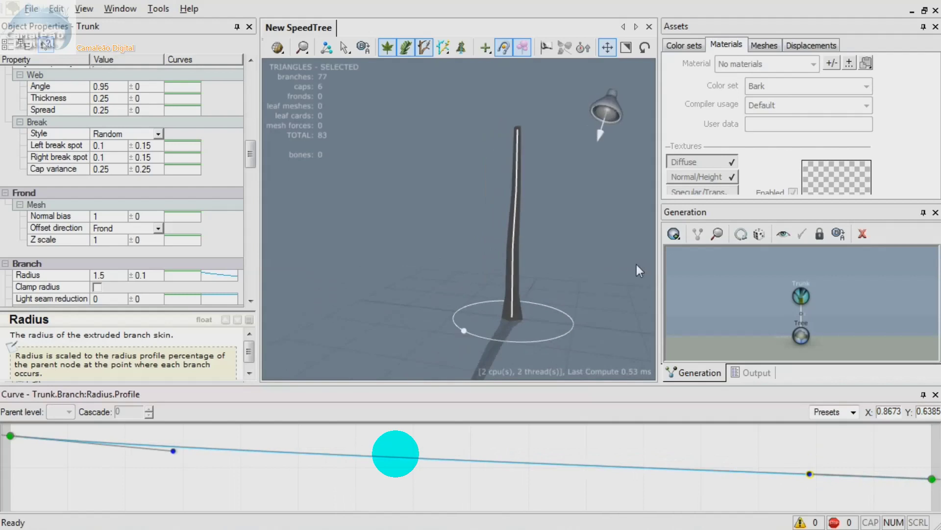
Lower the Radius profile's start point to about 1.17 and inspect the trunk's shape from several sides
left_click_drag(11, 435, 11, 444)
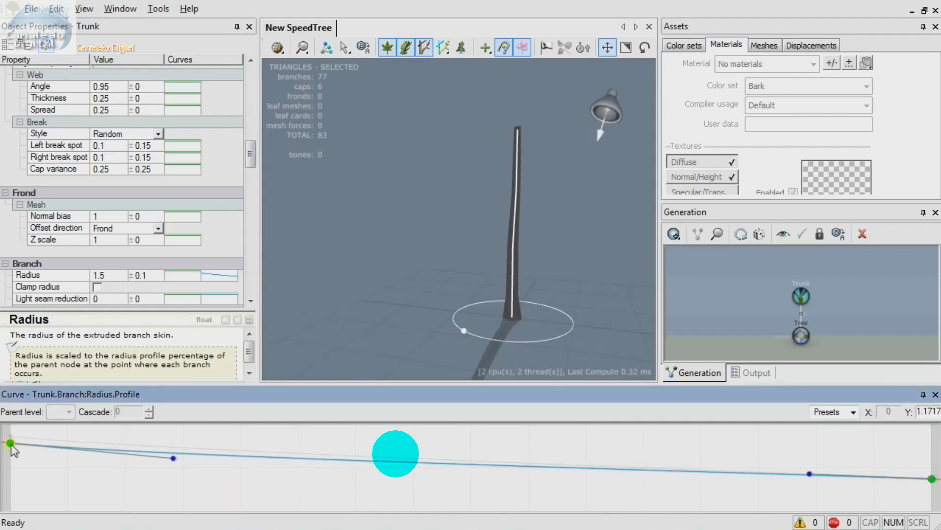
left_click_drag(464, 232, 337, 230)
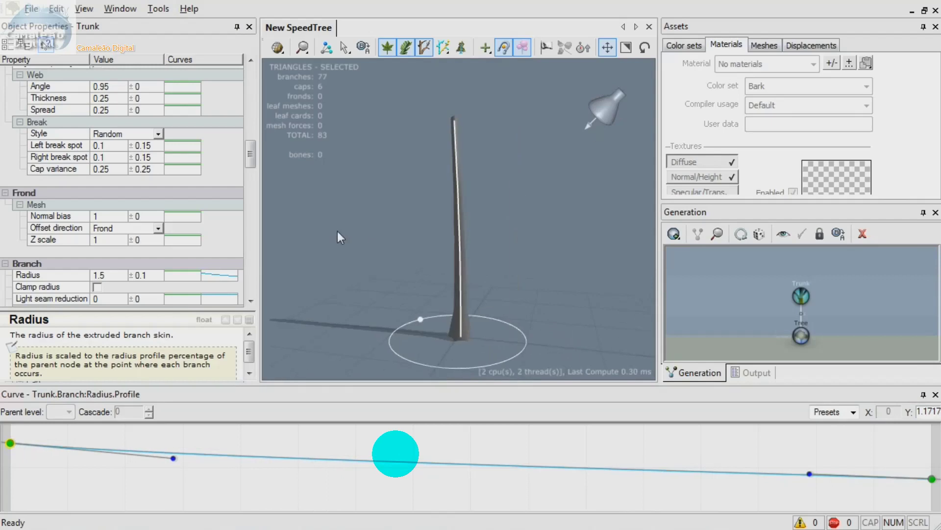
left_click(172, 459)
left_click_drag(513, 214, 391, 222)
left_click(454, 245)
middle_click_drag(365, 286, 462, 222)
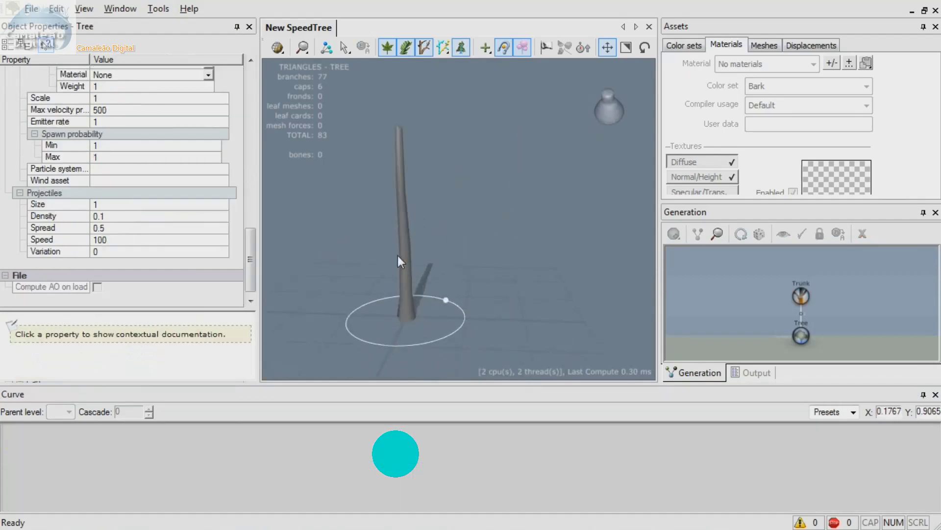
scroll(463, 222, "down", 2)
scroll(462, 222, "up", 4)
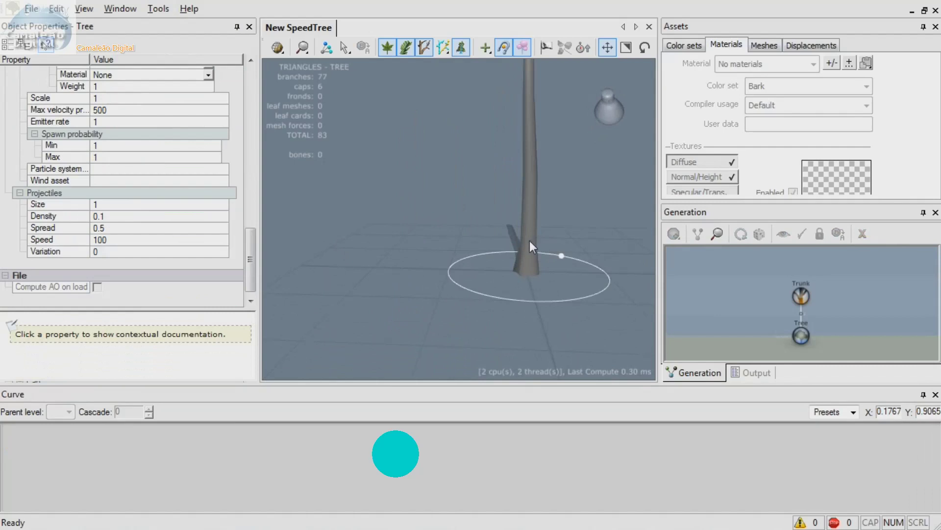
Select the trunk generator and set its spine length variance to 5
left_click(530, 241)
left_click_drag(253, 156, 254, 124)
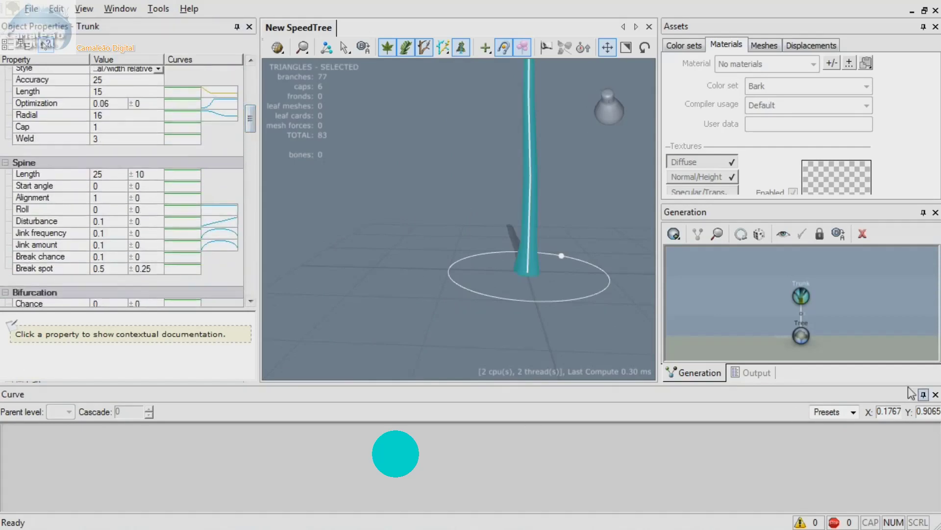
mouse_move(250, 123)
left_mouse_down()
mouse_move(250, 106)
mouse_move(250, 166)
mouse_move(251, 114)
left_mouse_up()
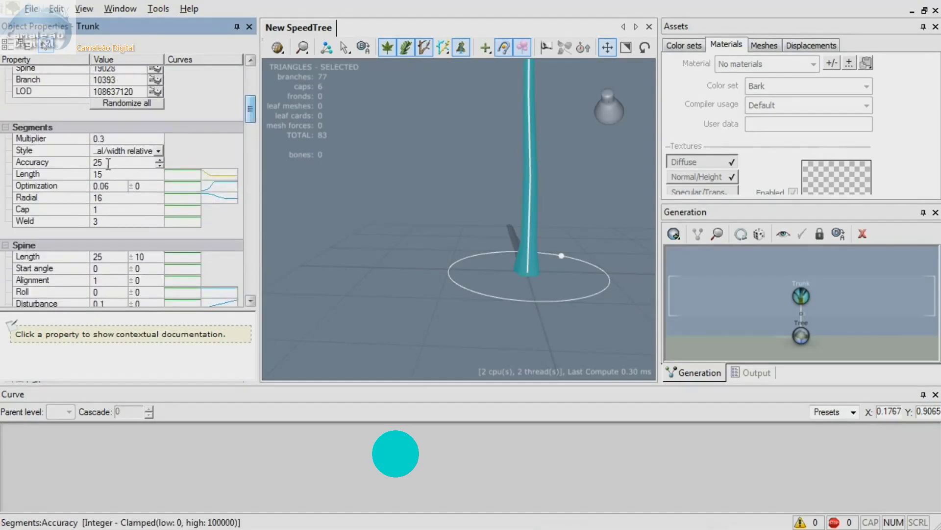
left_click(111, 256)
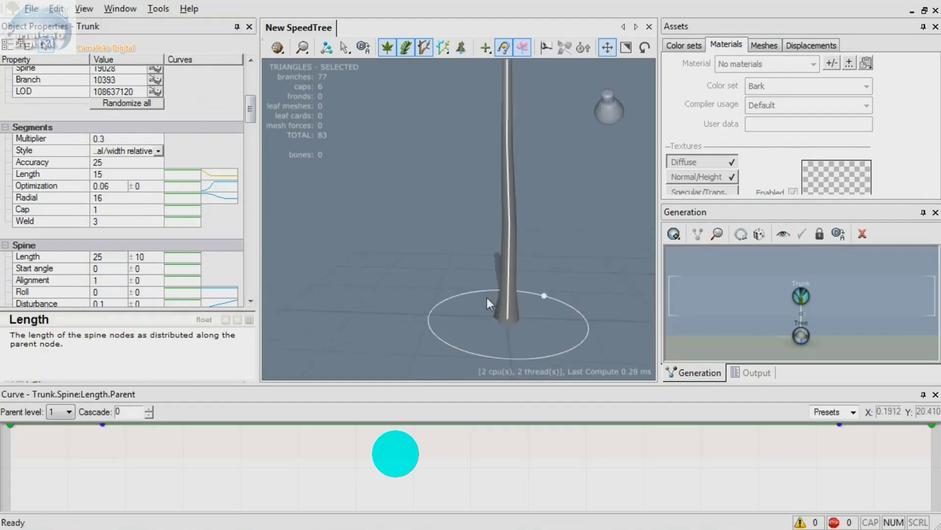
left_click(142, 256)
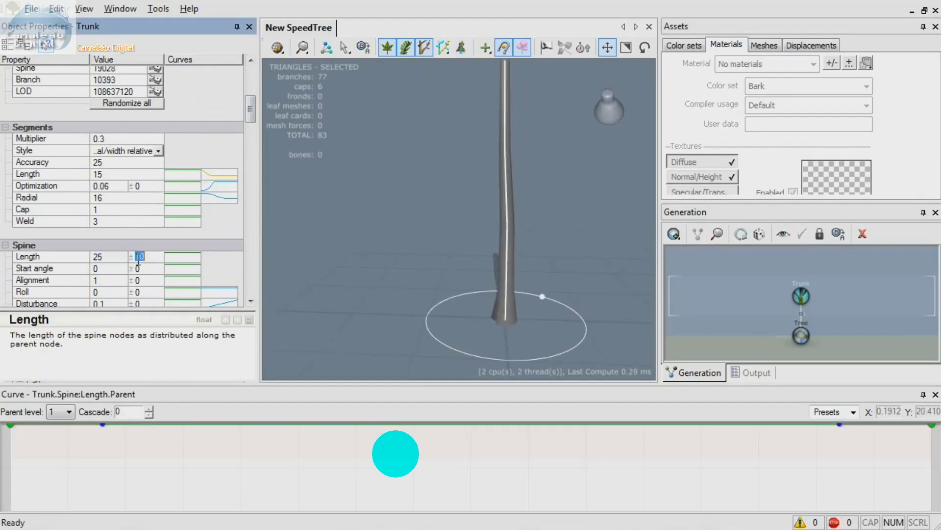
type("5")
key("Tab")
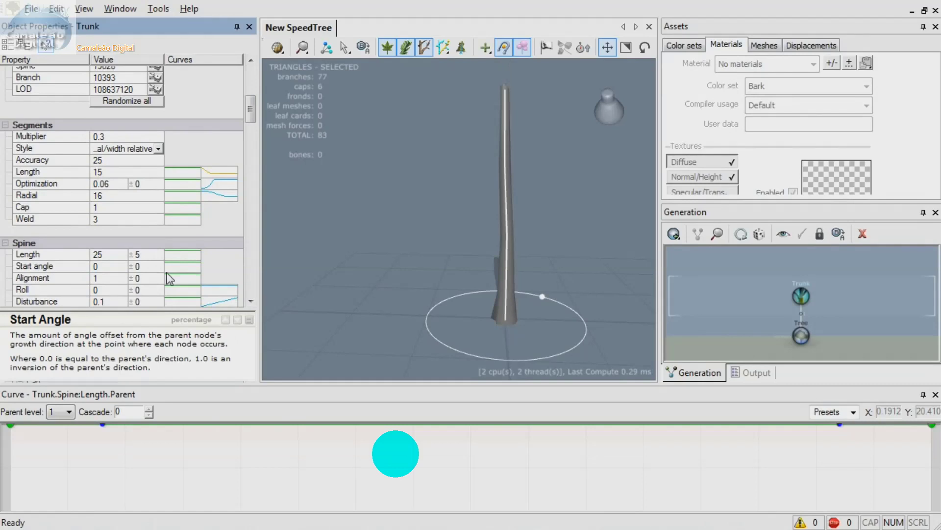
Examine the trunk's bifurcation chance, left break spot and break style options
left_click_drag(249, 107, 252, 128)
right_click(251, 124)
left_click(100, 254)
left_click(101, 253)
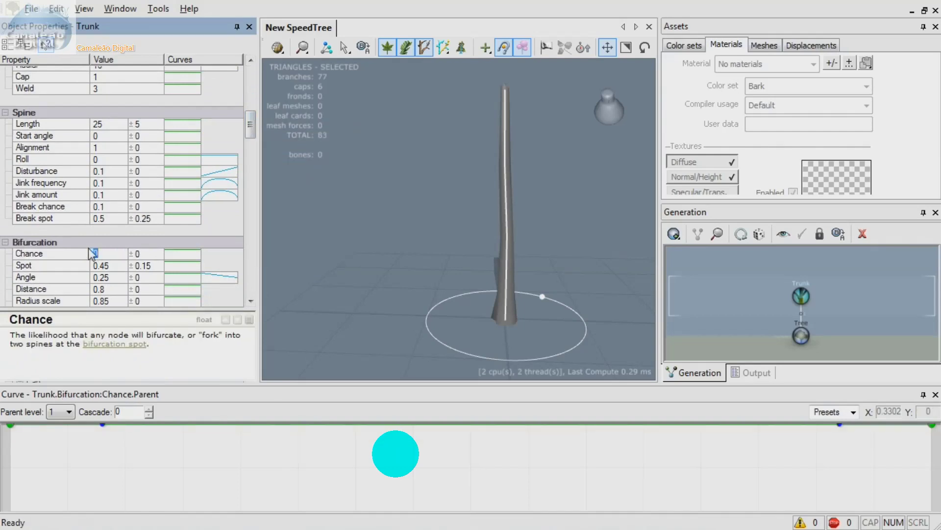
left_click_drag(249, 122, 251, 147)
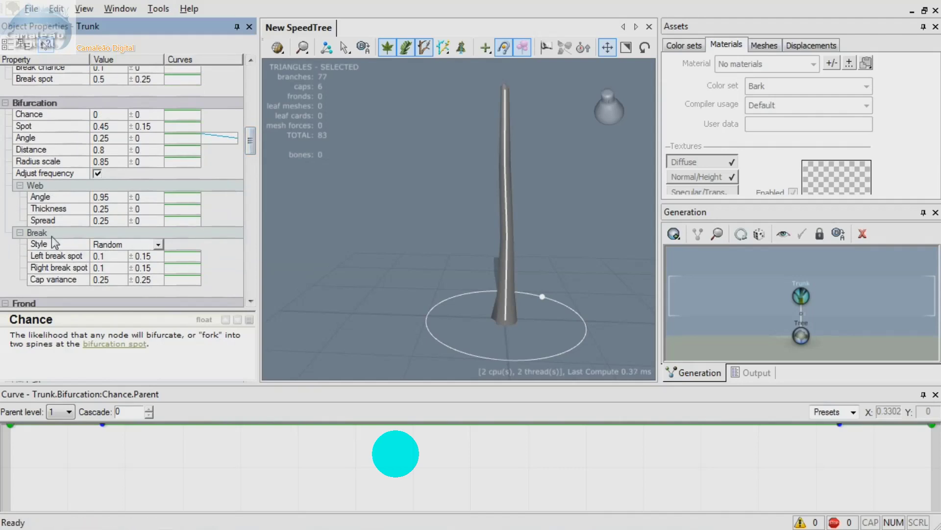
left_click(108, 256)
left_click(123, 244)
left_click(158, 244)
left_click(158, 246)
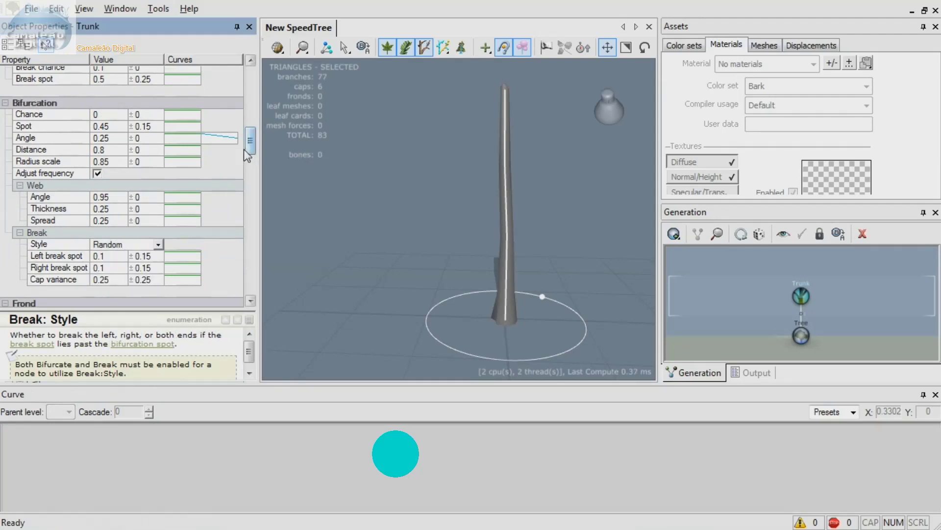
Collapse the trunk's Random Seeds property group and view the finished trunk from another side
left_click_drag(251, 146, 250, 135)
left_click_drag(249, 112, 249, 105)
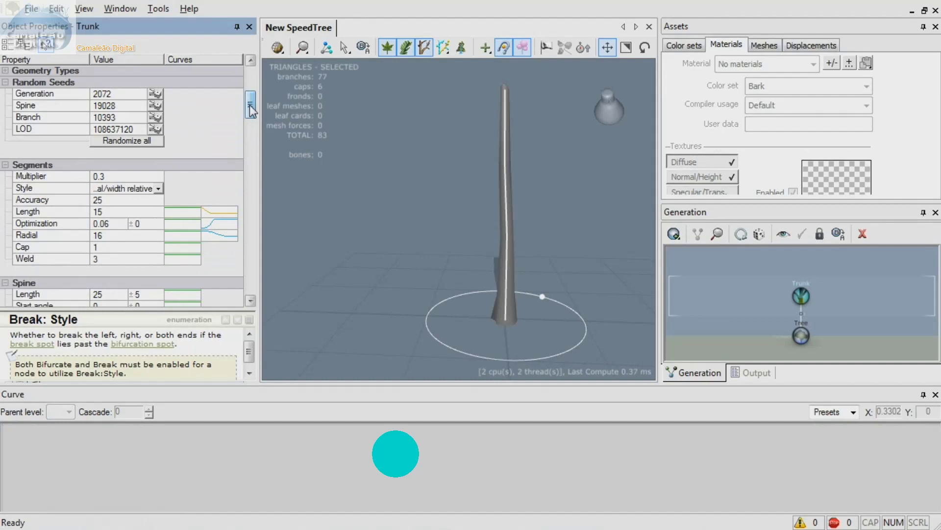
left_click_drag(249, 104, 250, 91)
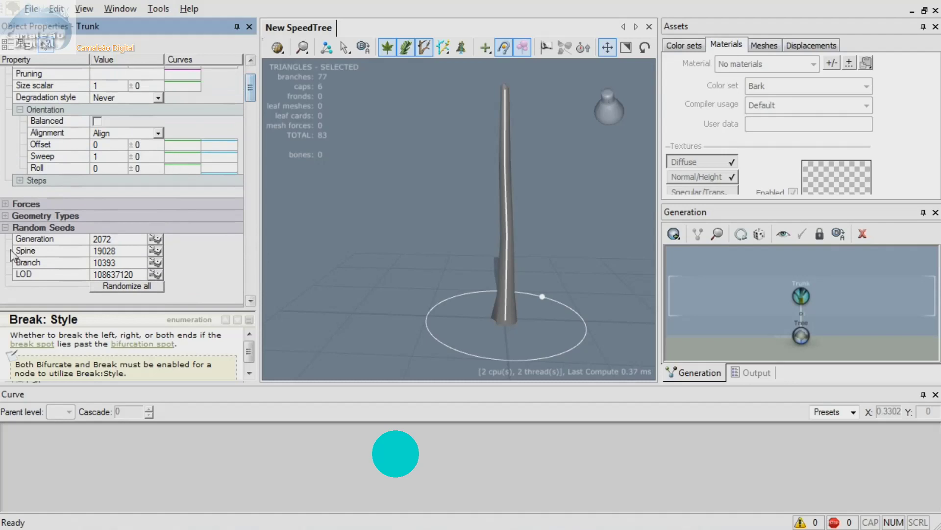
left_click(6, 227)
left_click_drag(522, 237, 399, 257)
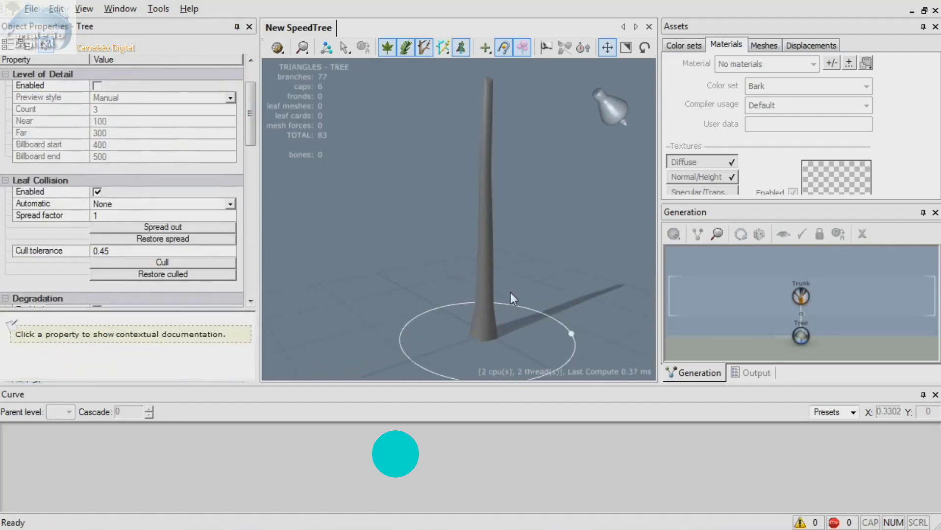
Try a Level 1 Standard RT branch generator on the trunk, and delete it
left_click(800, 296)
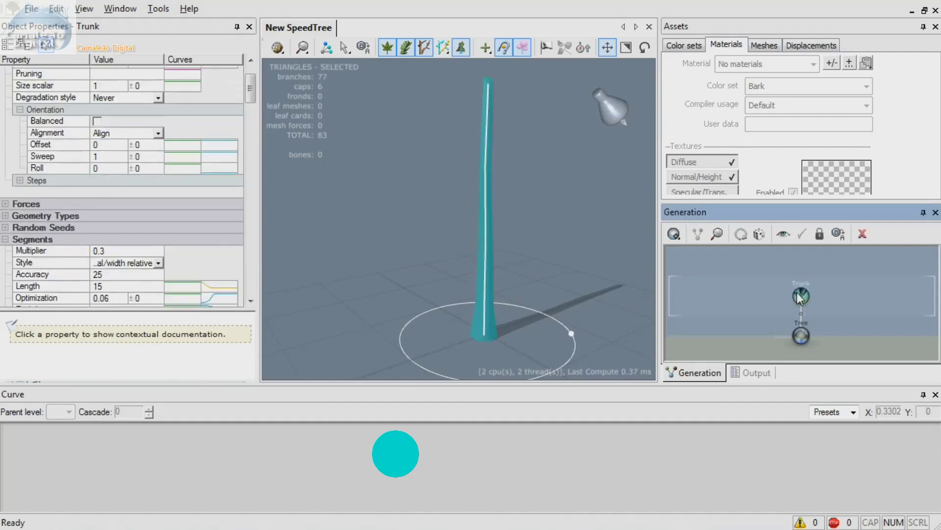
left_click(673, 234)
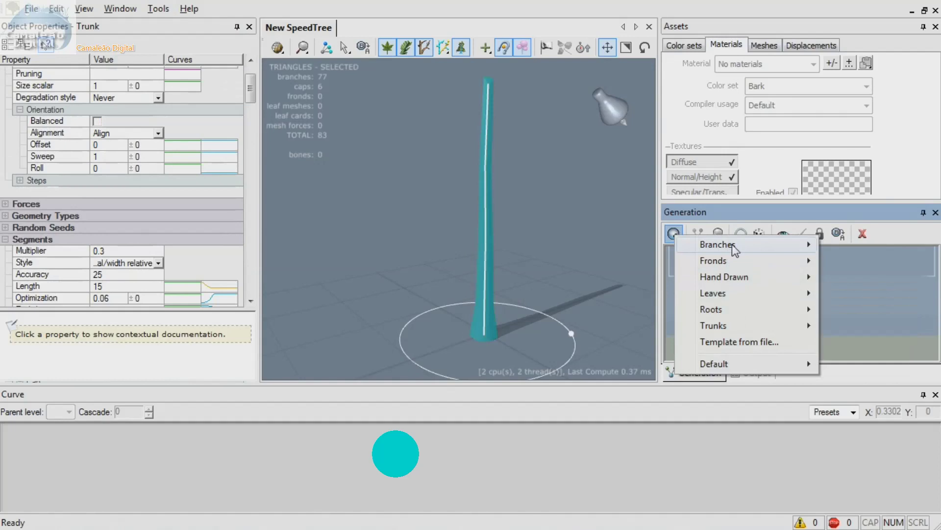
mouse_move(735, 249)
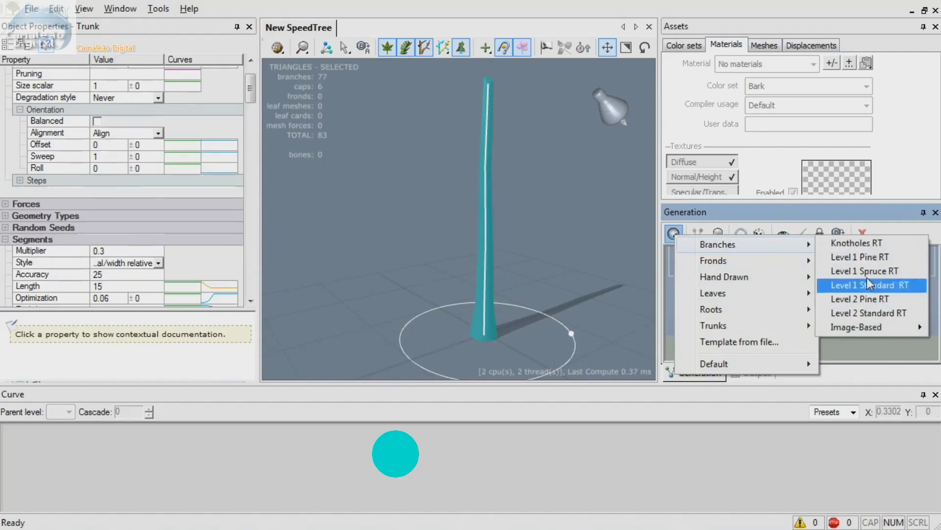
left_click(889, 285)
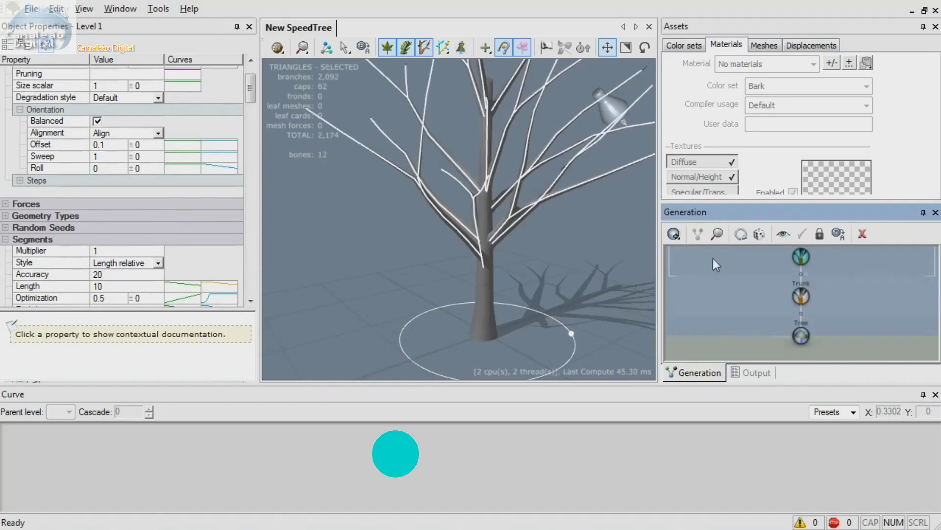
key("Delete")
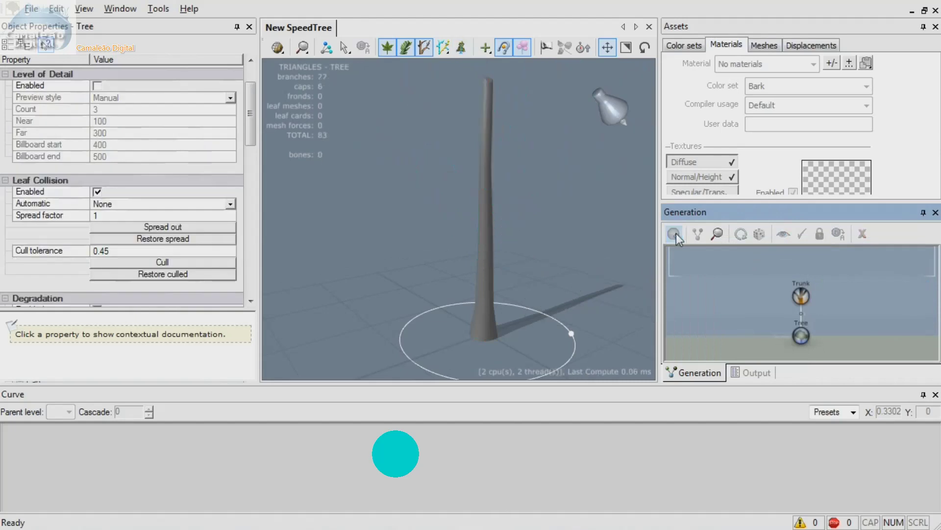
Add a Level 1 branch generator to the trunk and view the branches it produces
left_click(801, 296)
key("ctrl+z")
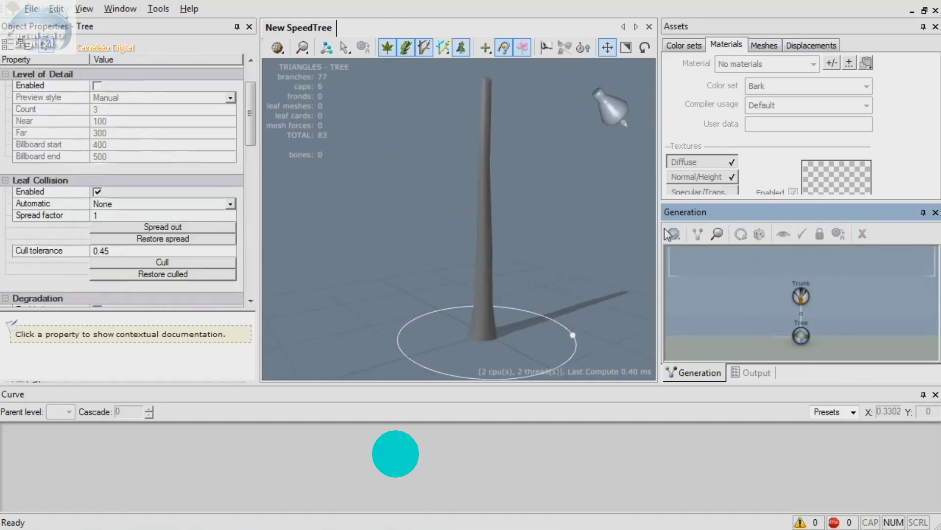
left_click(801, 296)
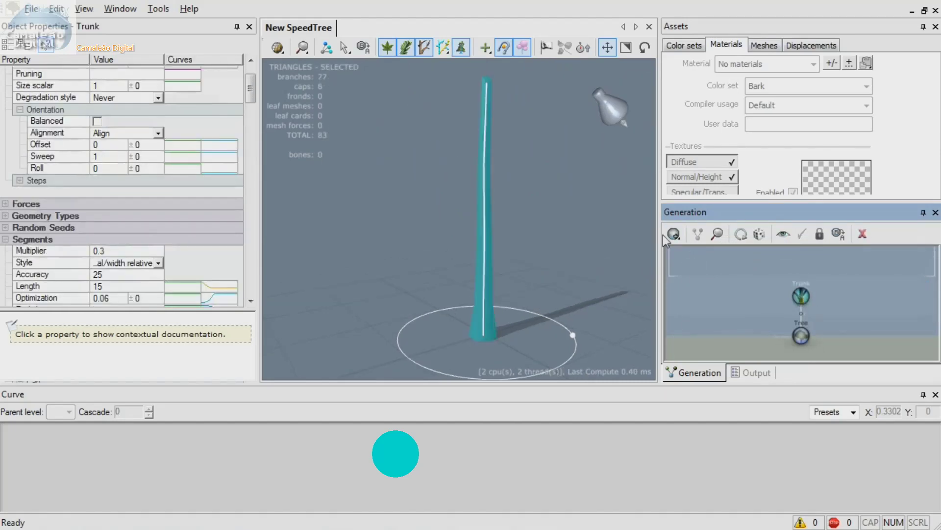
left_click(673, 235)
mouse_move(735, 246)
left_click(853, 265)
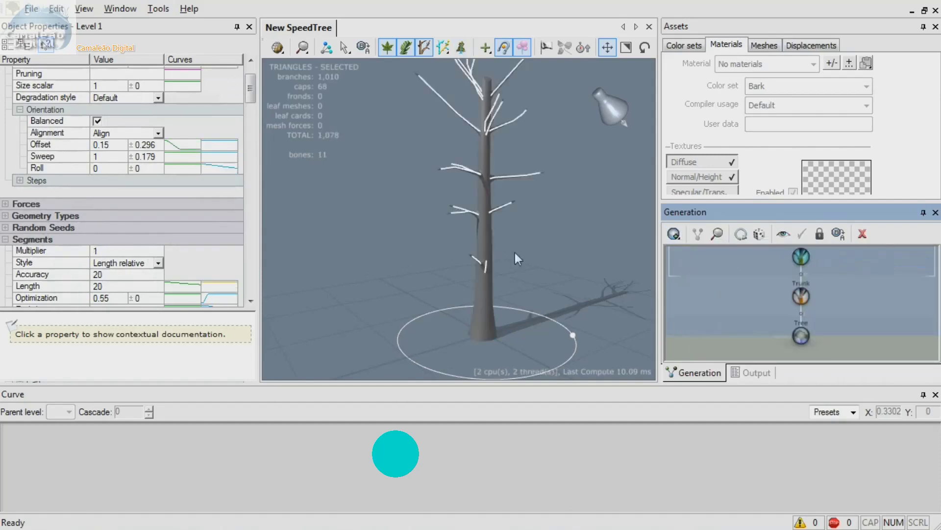
left_click_drag(579, 228, 452, 285)
middle_click_drag(499, 200, 507, 223)
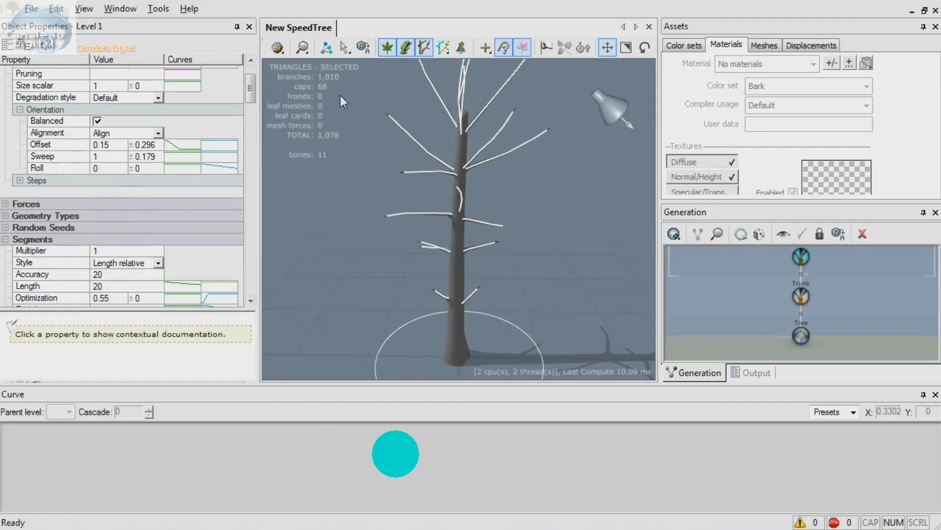
Set the Level 1 branches' generation frequency to 30
key("t")
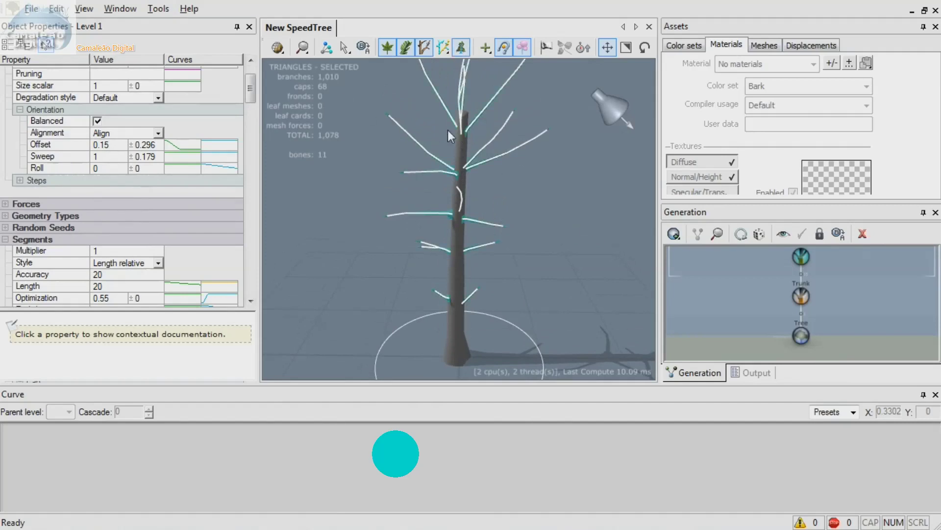
scroll(216, 103, "up", 3)
left_click(108, 95)
left_click_drag(394, 246, 421, 223)
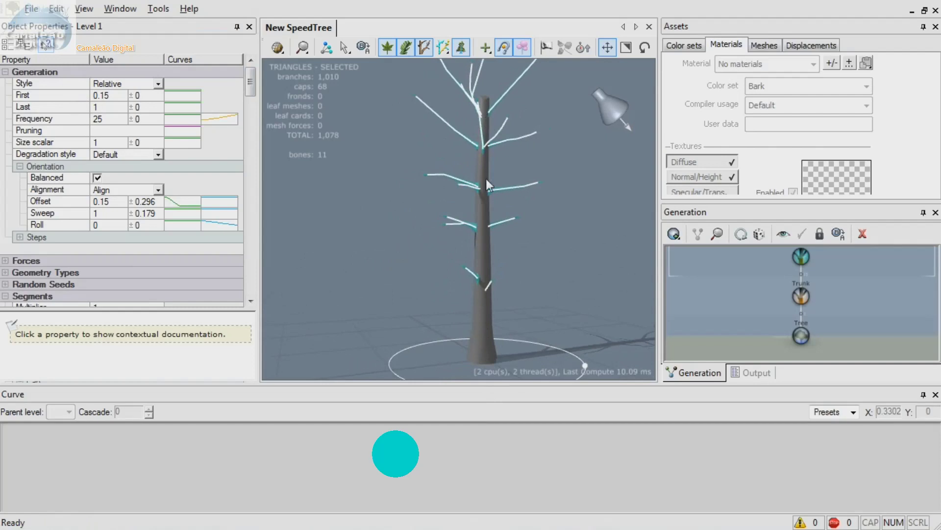
left_click(114, 95)
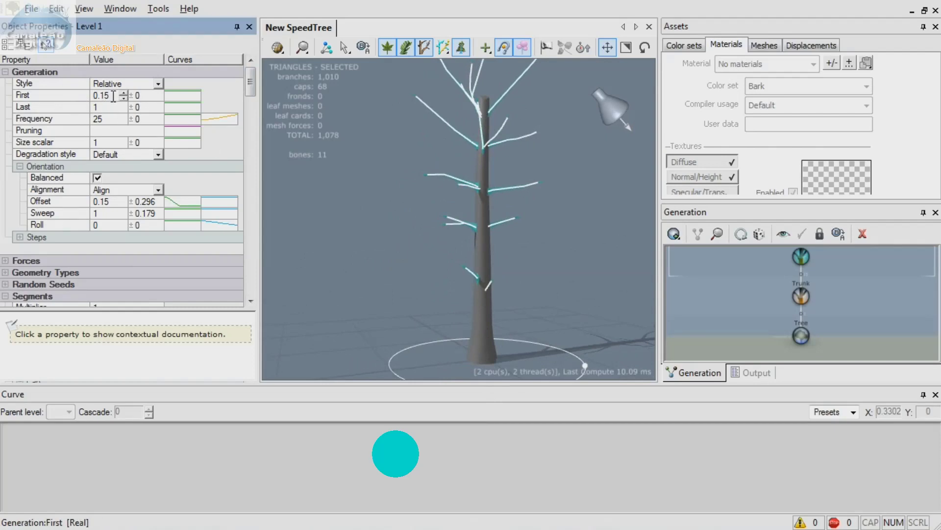
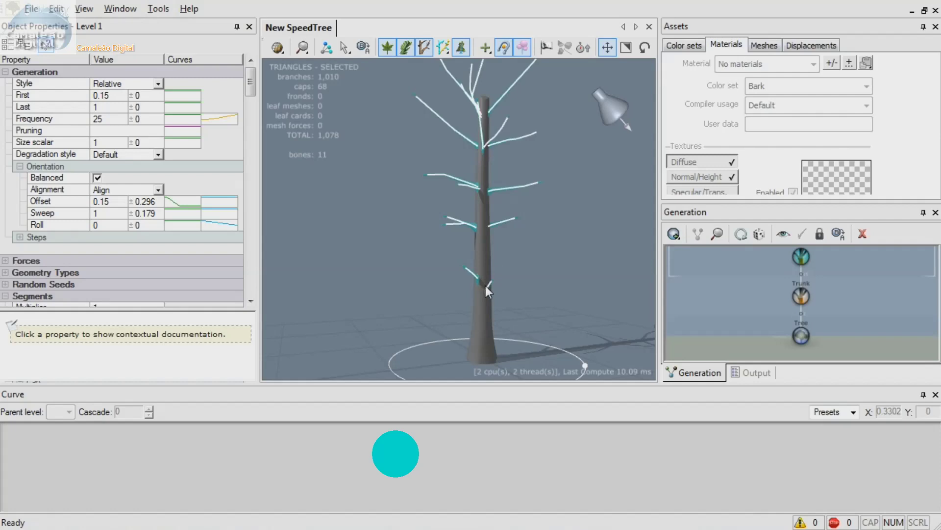
left_click(104, 119)
type("30")
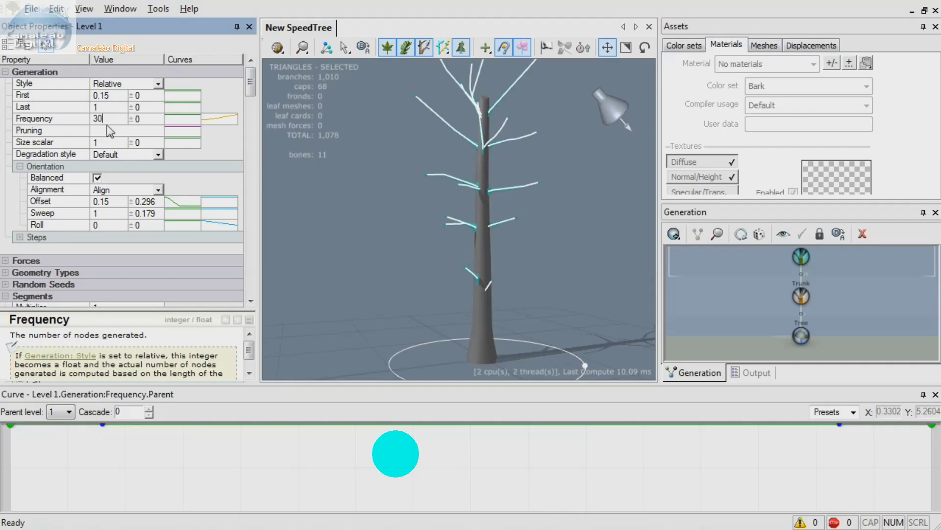
left_click_drag(346, 201, 354, 319)
Reshape the Level 1 spine length parent curve to fall from about 12 at the trunk's base to about 3.5 at its tip
left_click_drag(253, 89, 249, 118)
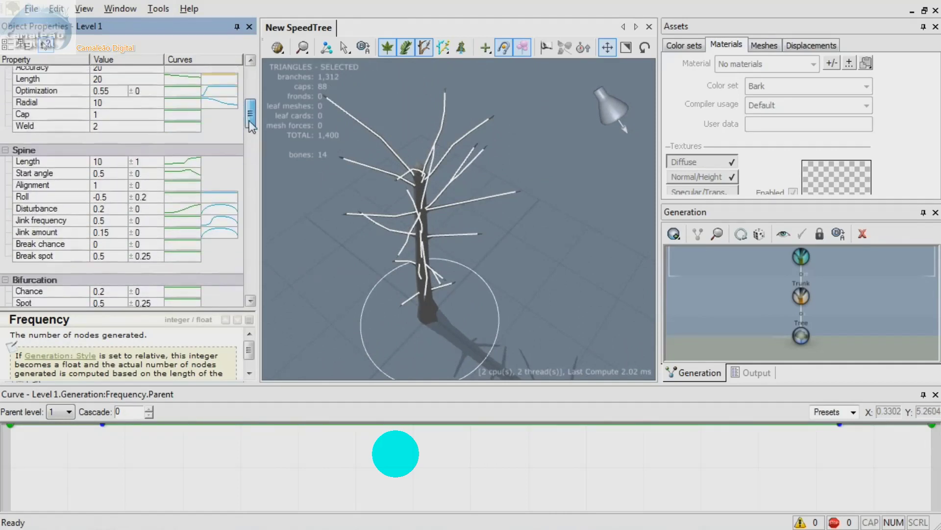
left_click(110, 159)
left_click(387, 509)
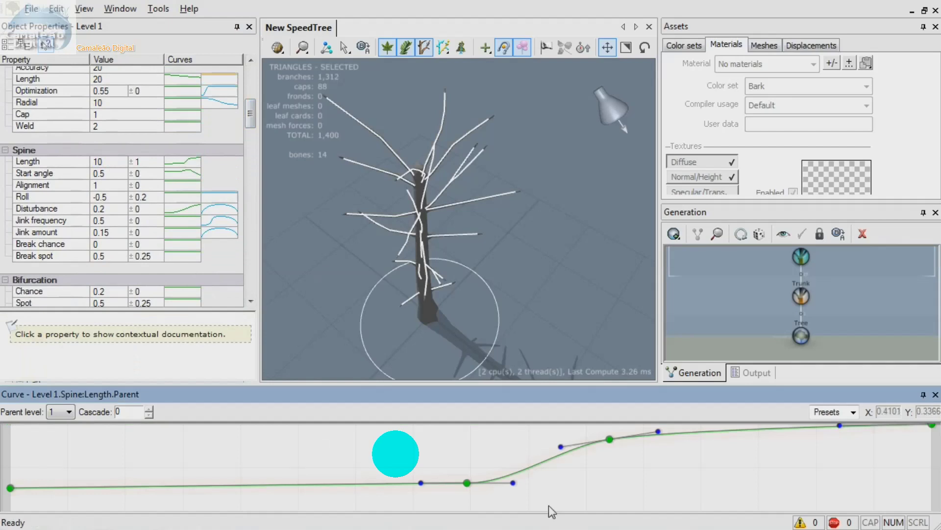
left_click_drag(375, 312, 444, 301)
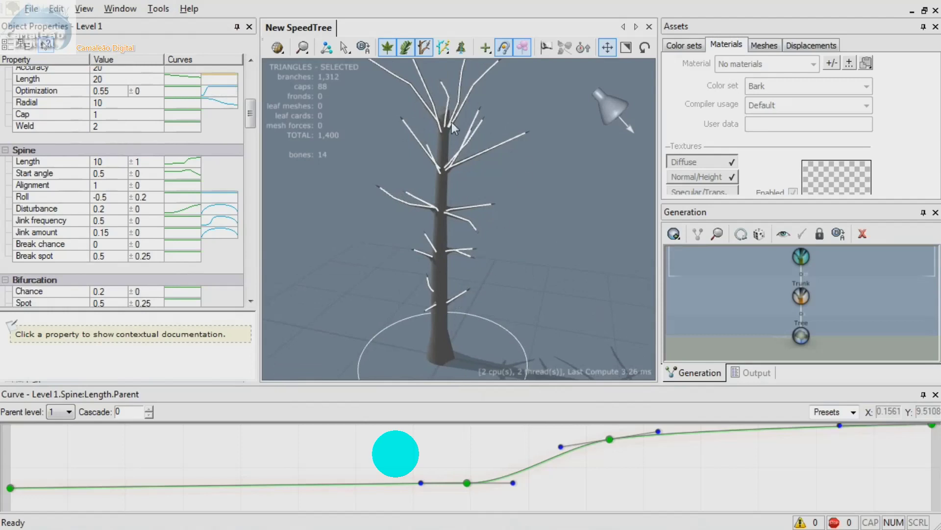
left_click_drag(10, 488, 12, 427)
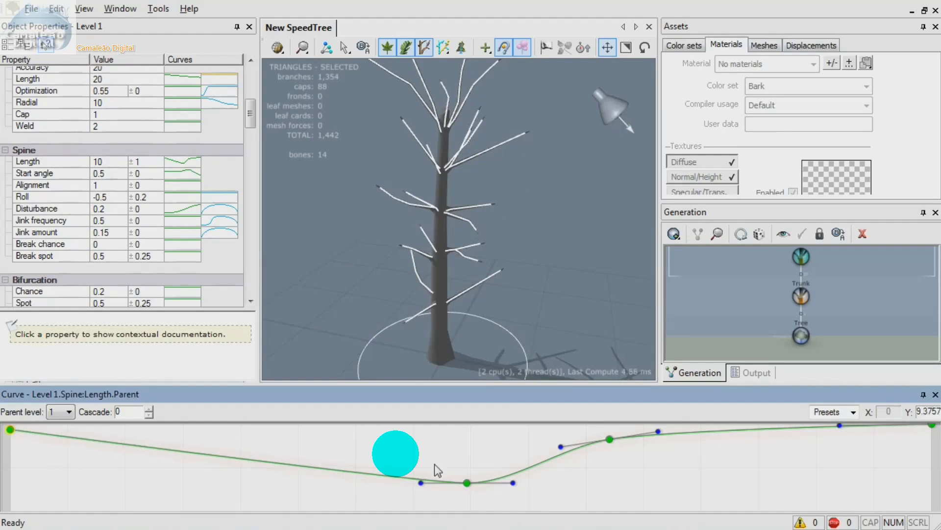
left_click_drag(467, 483, 461, 425)
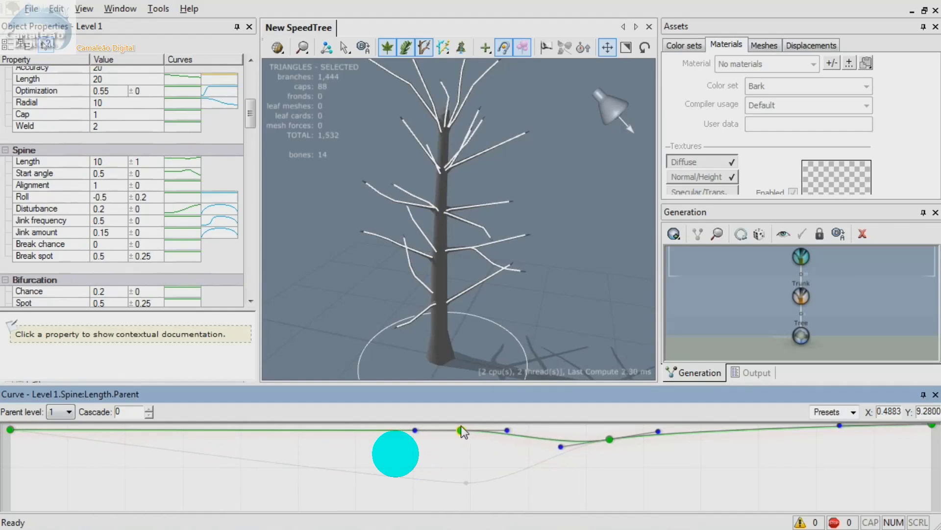
left_click_drag(610, 440, 666, 463)
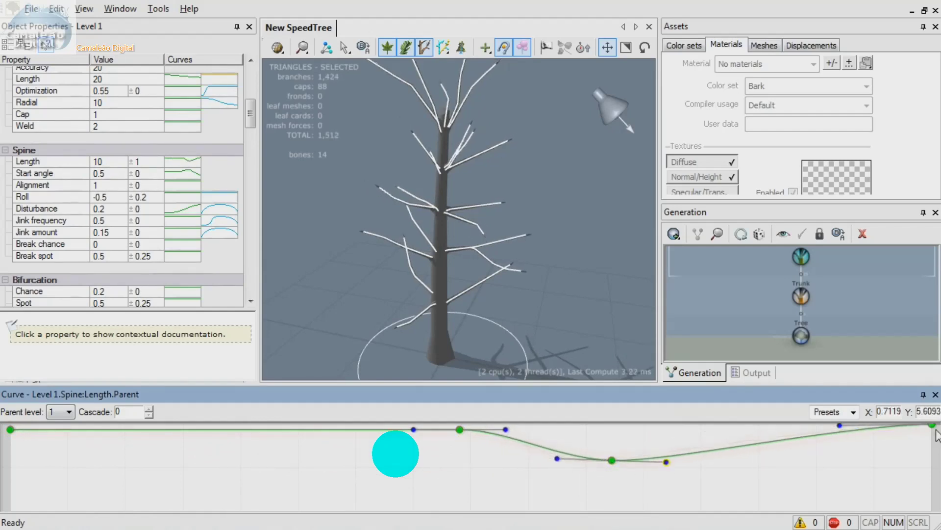
left_click_drag(932, 425, 933, 484)
left_click_drag(410, 267, 535, 259)
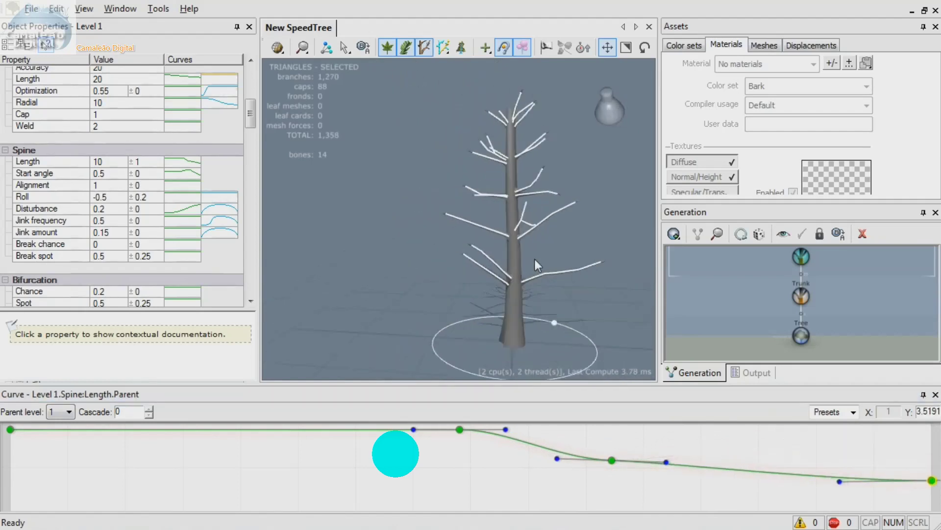
left_click(13, 443)
left_click_drag(10, 430, 13, 406)
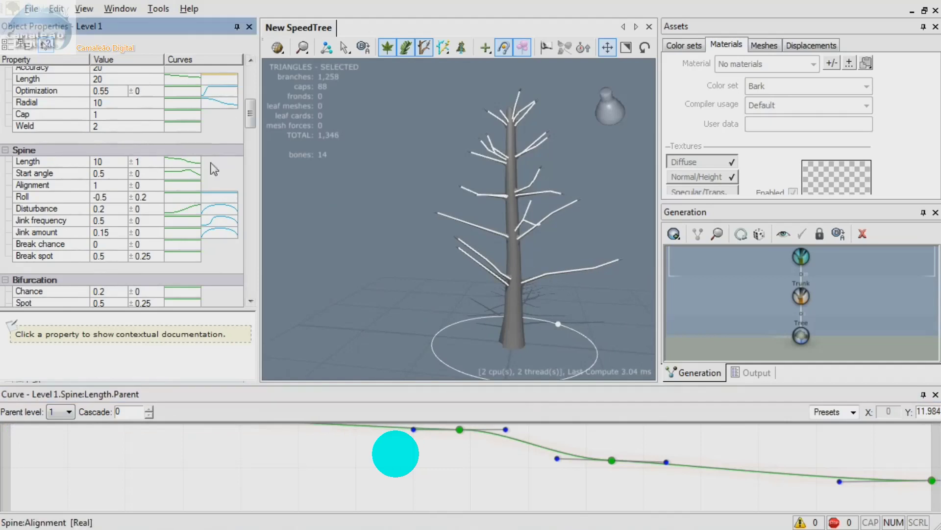
Set the Level 1 branches' spine start angle to 0.6
left_click_drag(251, 128, 251, 121)
left_click(100, 197)
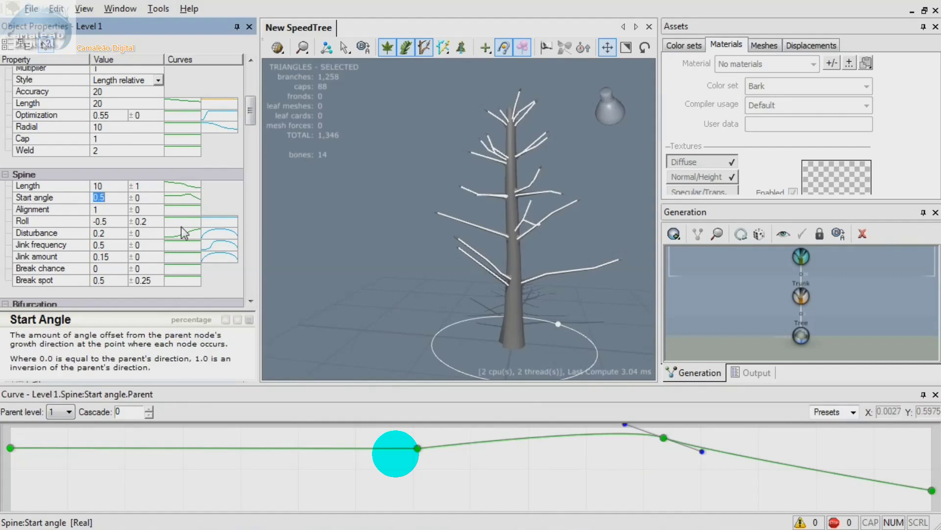
type(".5")
key("Tab")
left_click(113, 200)
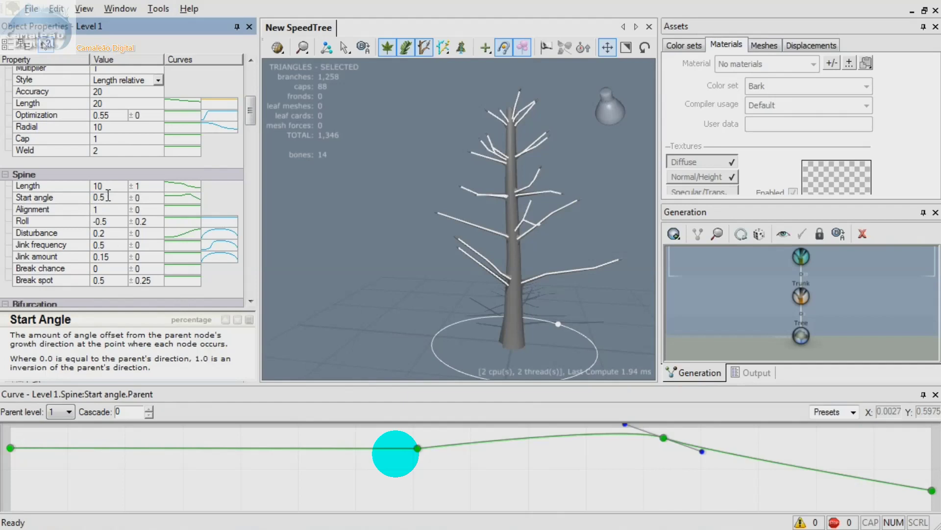
key("Tab")
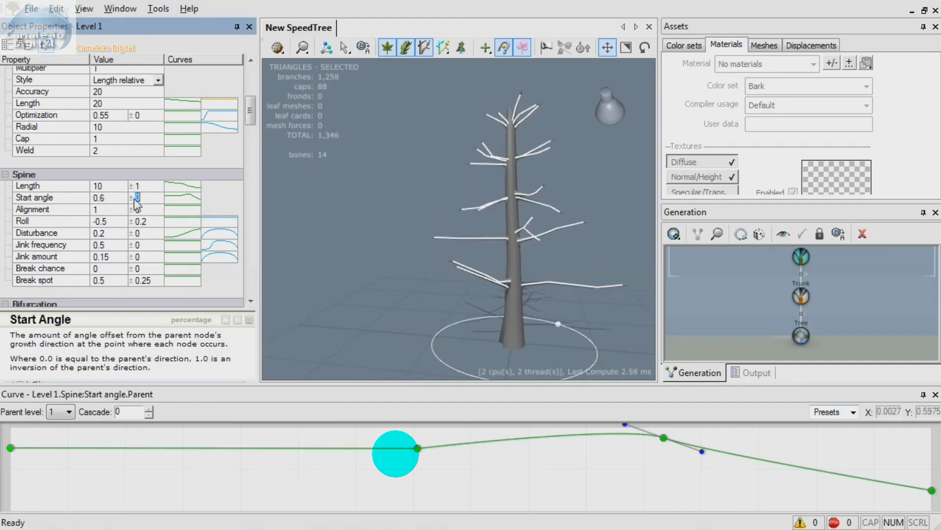
mouse_move(521, 266)
left_mouse_down()
mouse_move(446, 304)
mouse_move(360, 280)
mouse_move(483, 279)
mouse_move(520, 267)
left_mouse_up()
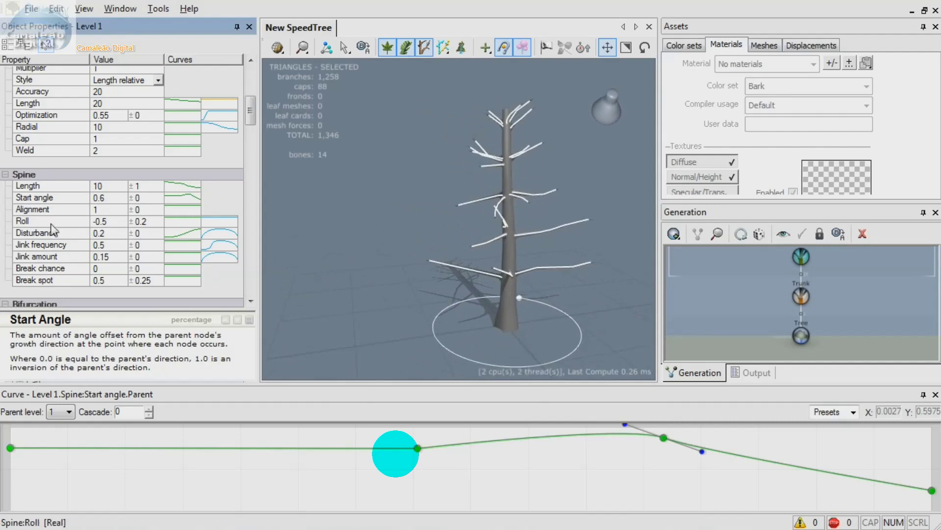
Set the Level 1 branches' spine disturbance to 0.1
left_click(111, 223)
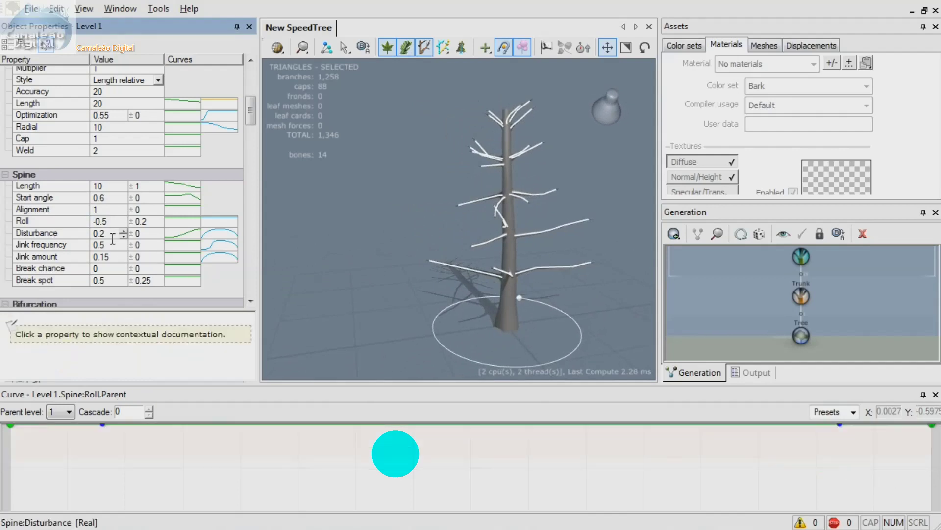
left_click(117, 235)
type(".1")
key("Tab")
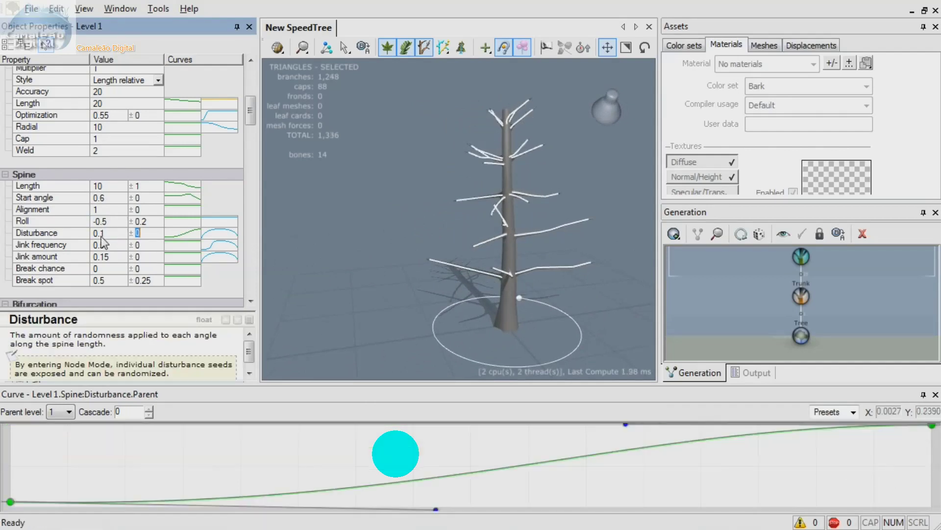
left_click_drag(481, 279, 328, 275)
Set the Level 1 branches' bifurcation chance to 0.5
left_click_drag(250, 114, 252, 132)
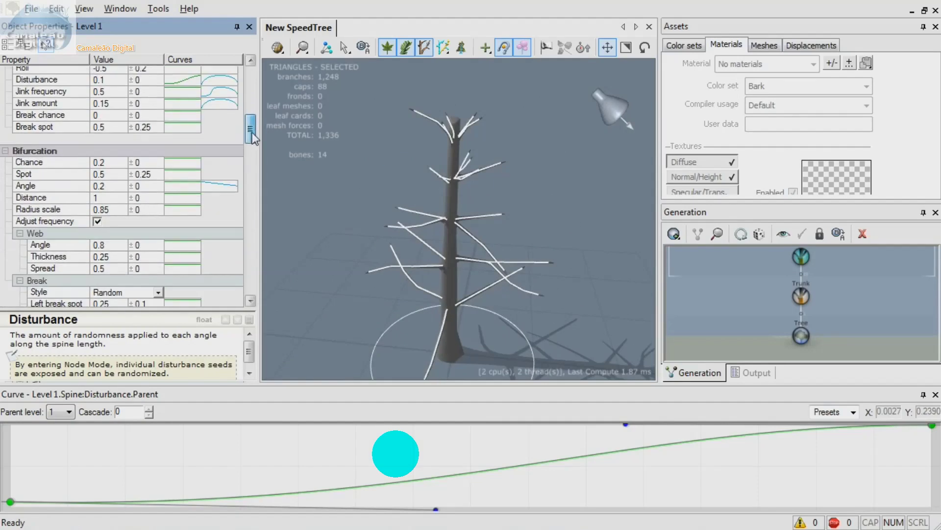
left_click(112, 164)
key("BackSpace")
type("5")
key("Tab")
left_click_drag(475, 191, 455, 166)
Try a spine length of 25 on the Level 1 branches, and undo it
left_click_drag(251, 129, 250, 113)
left_click(106, 172)
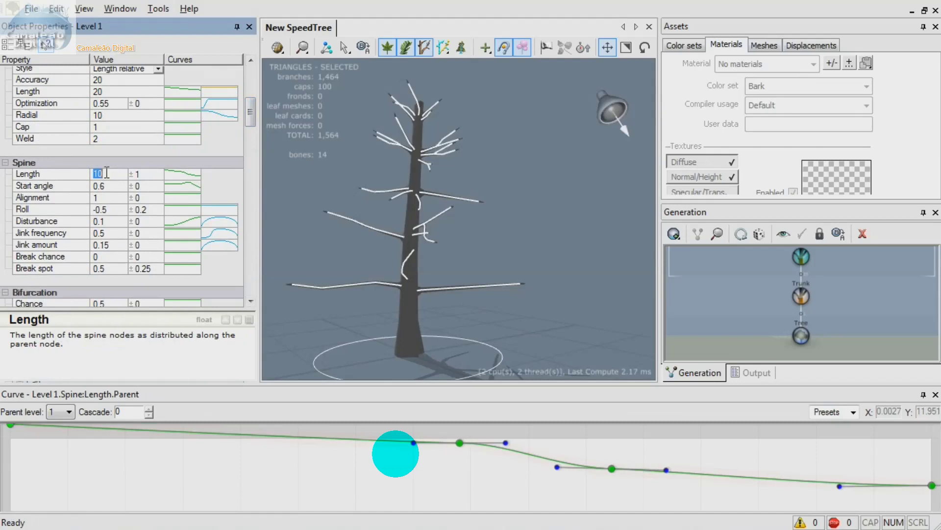
type("25")
key("Tab")
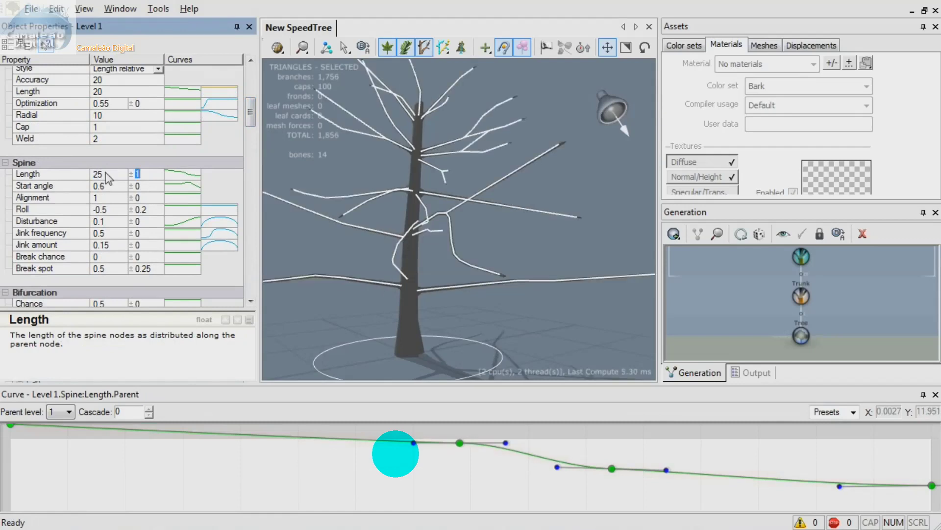
key("ctrl+z")
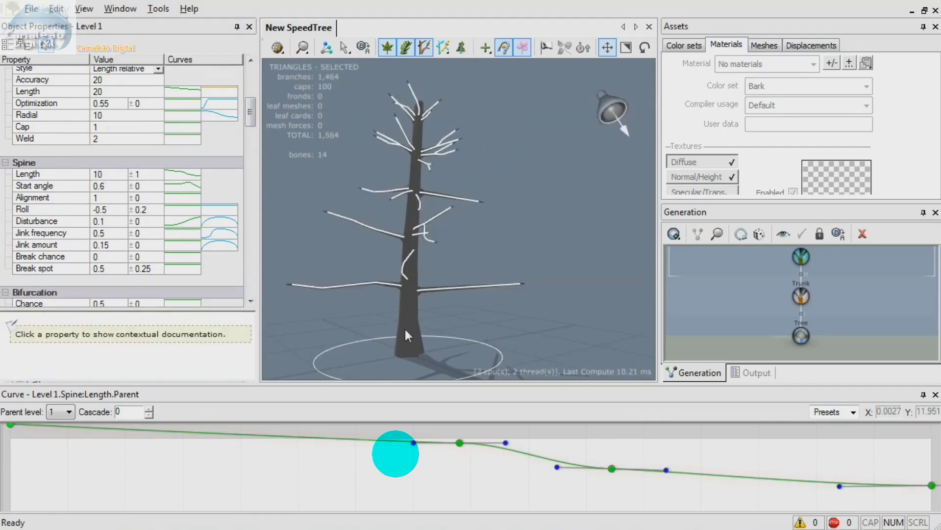
Select the trunk and set its spine length to 35
left_click(406, 331)
left_click(111, 175)
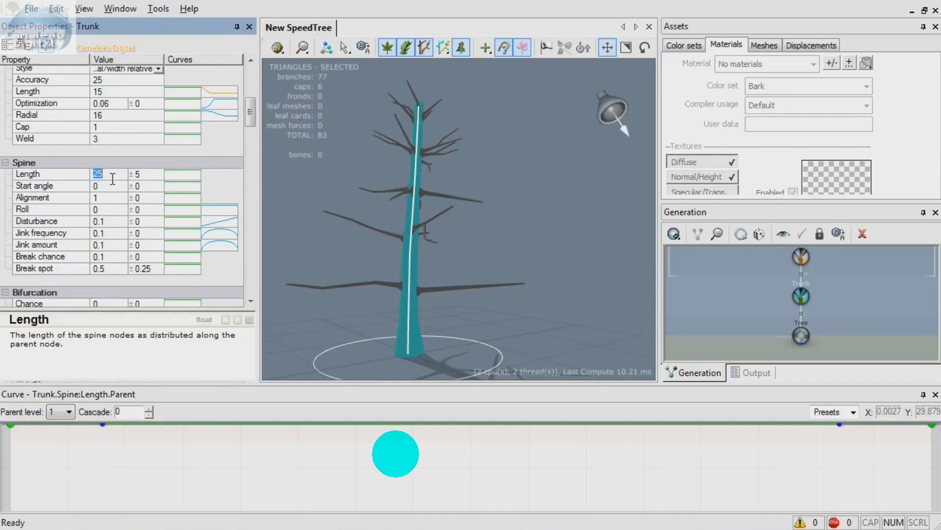
key("Tab")
middle_click_drag(437, 201, 508, 269)
scroll(508, 269, "down", 4)
left_click_drag(430, 310, 387, 361)
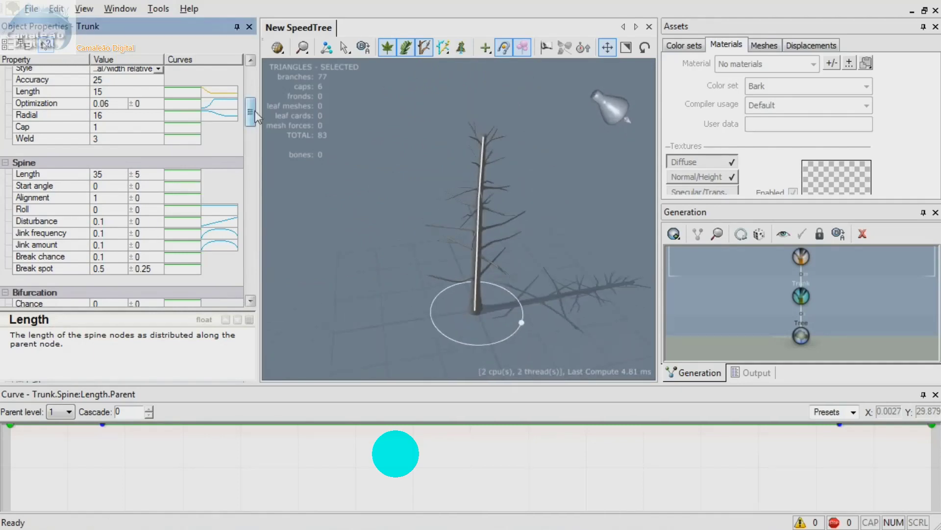
Select the Level 1 branches and display the tree as a wireframe to inspect their segments up close
left_click(508, 221)
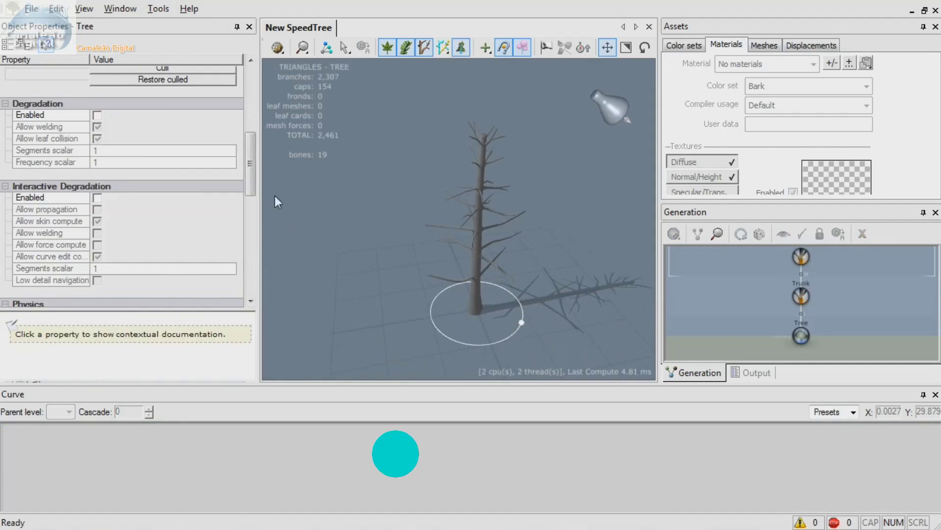
left_click(498, 213)
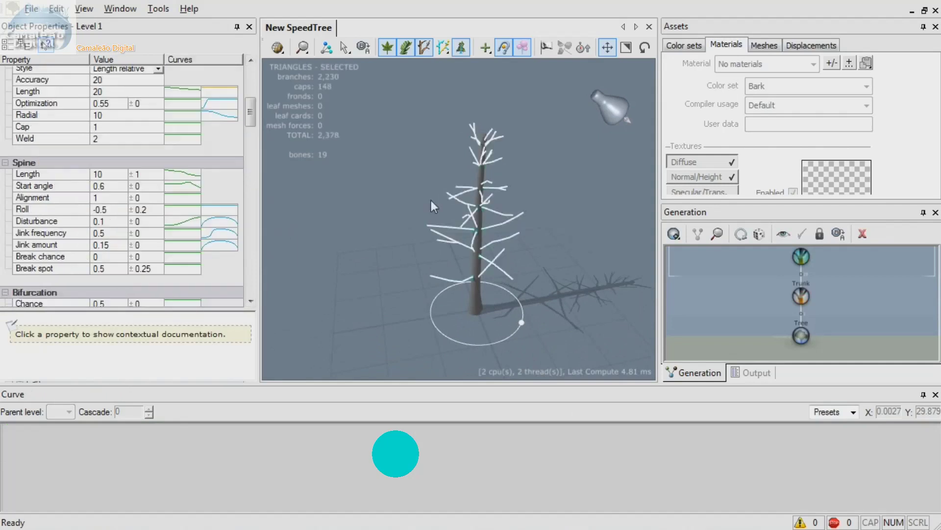
mouse_move(253, 112)
left_mouse_down()
mouse_move(257, 137)
mouse_move(248, 103)
left_mouse_up()
scroll(440, 215, "up", 10)
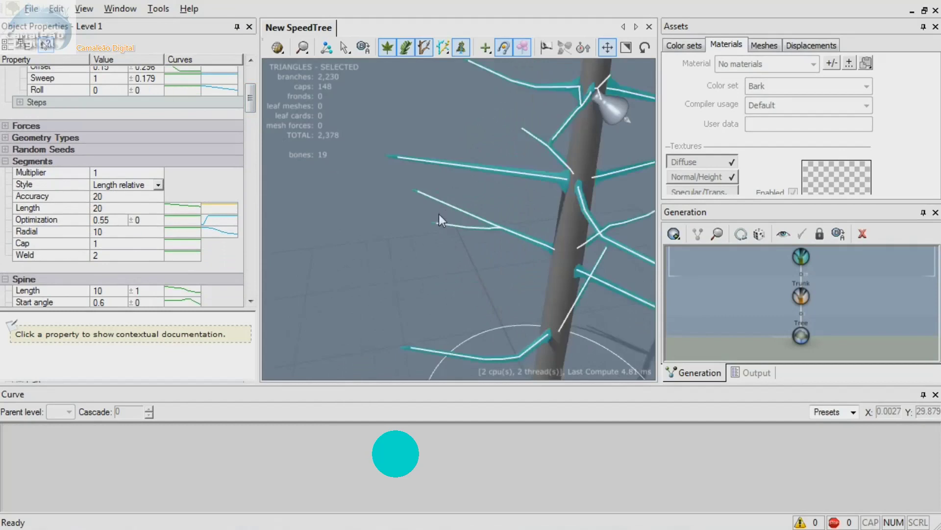
left_click(278, 48)
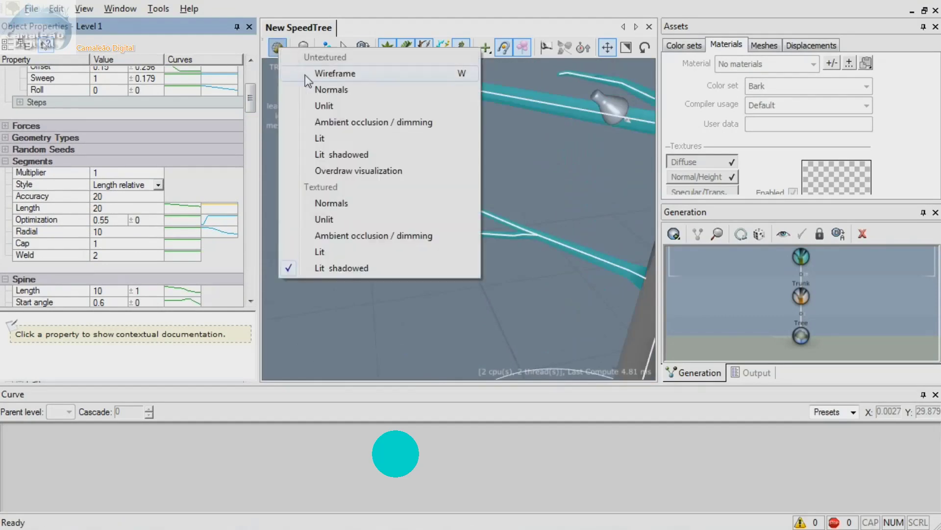
left_click(310, 79)
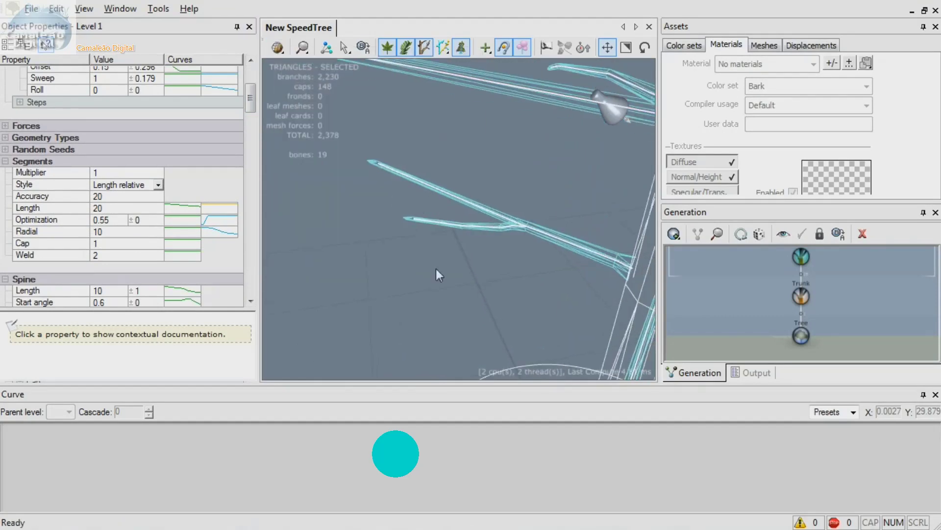
Try a segment multiplier of 0.5 on the Level 1 branches and inspect the wireframe
left_click(106, 173)
type(".5")
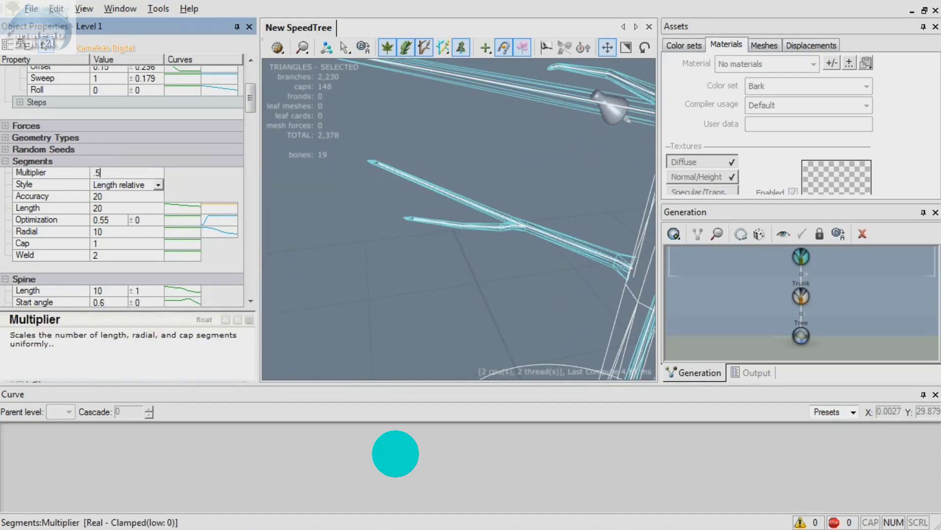
key("Return")
middle_click_drag(480, 205, 476, 203)
scroll(496, 201, "down", 3)
left_click_drag(496, 202, 283, 254)
Set the Level 1 branches' segment multiplier to 0.2 and inspect the simplified wireframe
left_click(105, 171)
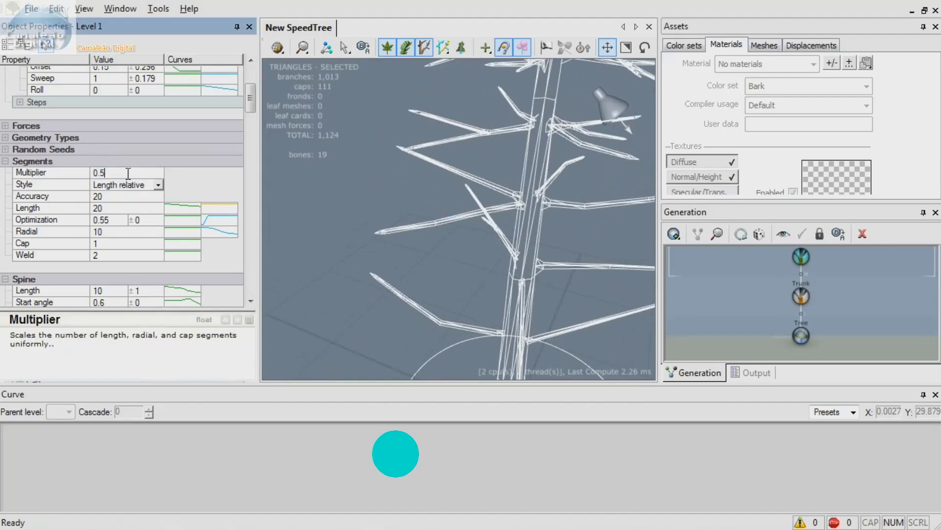
key("Return")
left_click_drag(472, 276, 407, 299)
scroll(442, 275, "down", 4)
left_click(195, 160)
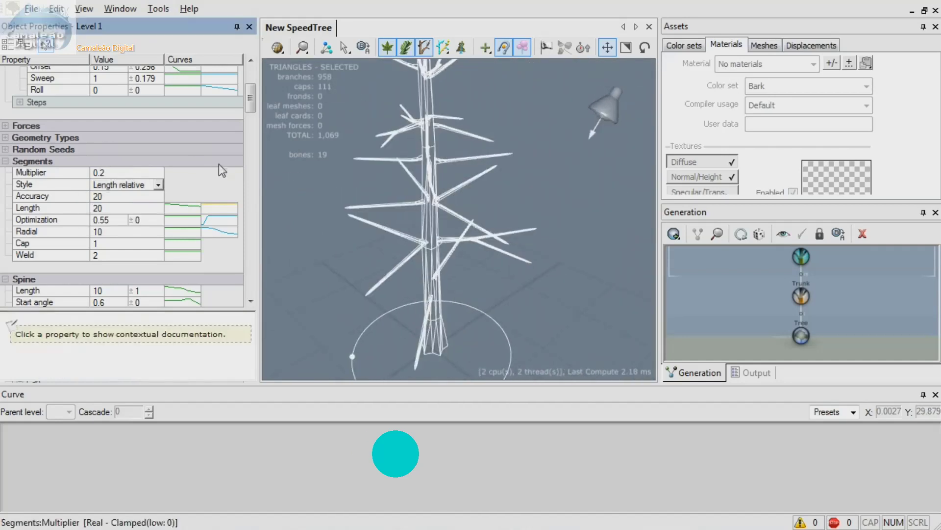
Set the segment style of the Level 1 branches to Radial/width relative
left_click(160, 186)
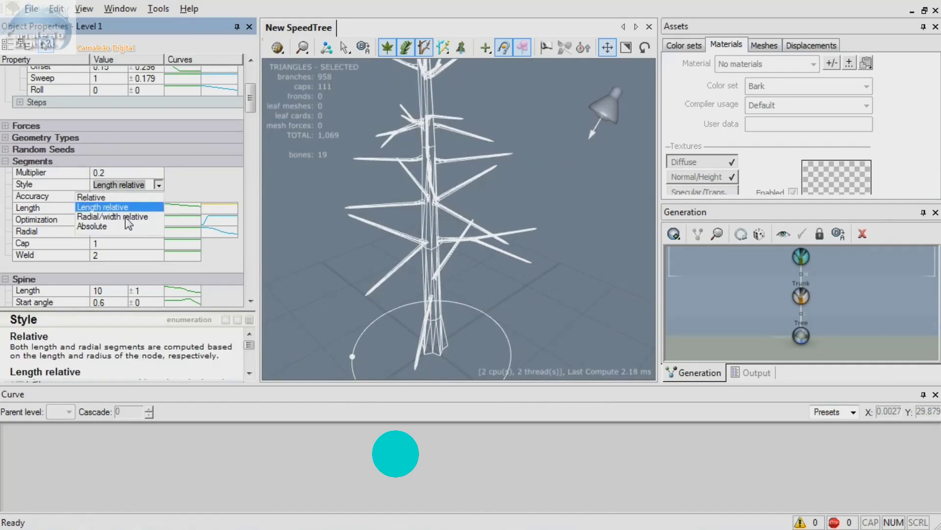
left_click(126, 218)
left_click_drag(439, 253, 545, 251)
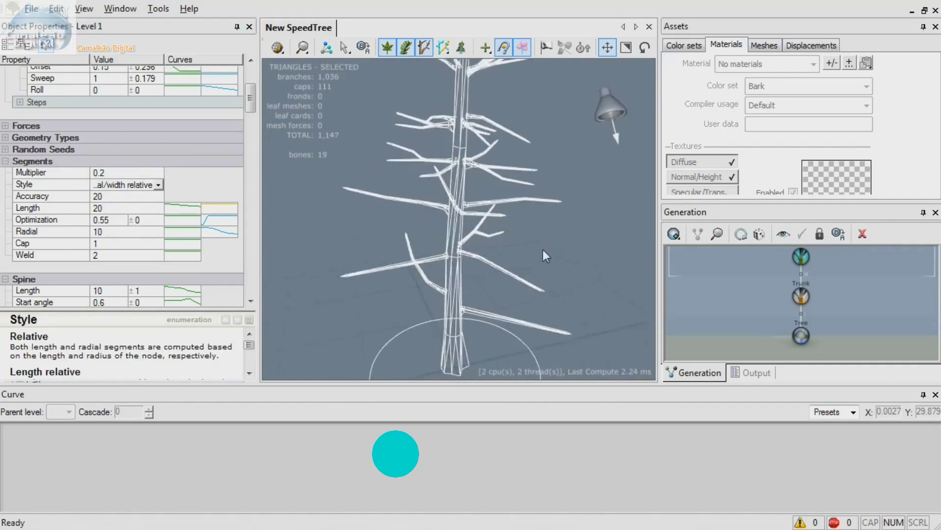
Add a Level 2 Pine RT branch generator on top of the Level 1 branches and inspect the tree
left_click_drag(249, 104, 249, 143)
middle_click_drag(768, 289, 789, 317)
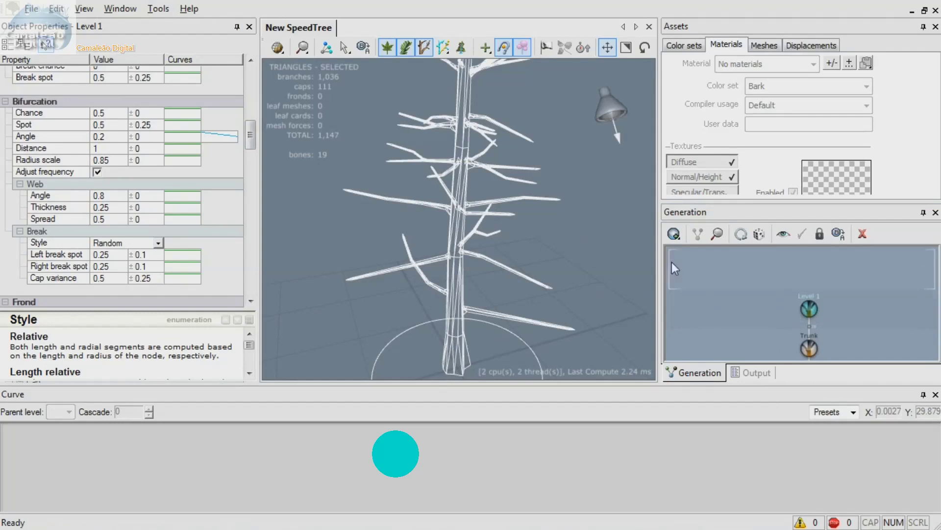
left_click(678, 235)
left_click(673, 274)
left_click(810, 308)
left_click(675, 235)
mouse_move(708, 251)
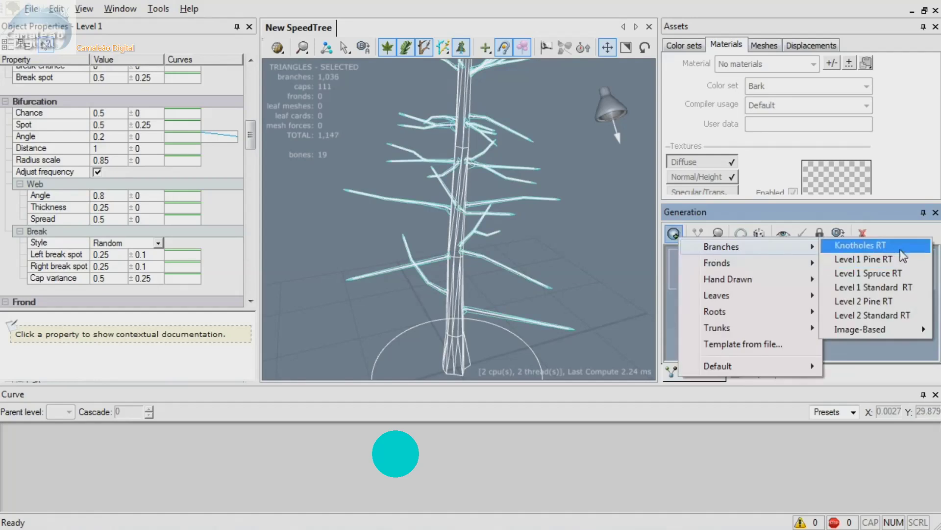
left_click(888, 300)
left_click_drag(562, 255, 417, 257)
left_click_drag(425, 274, 435, 278)
Set the First value in the Level 2 branches' generation settings to 0
left_click_drag(249, 134, 249, 76)
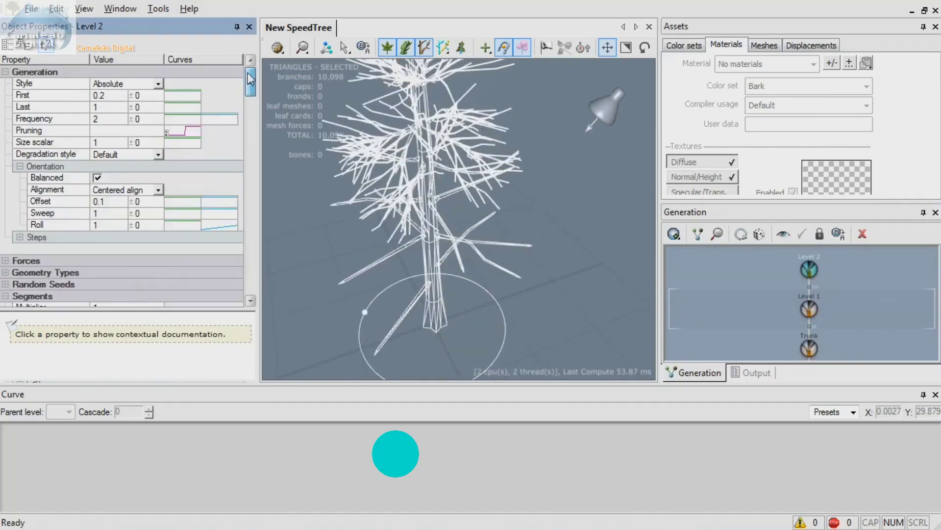
left_click(109, 96)
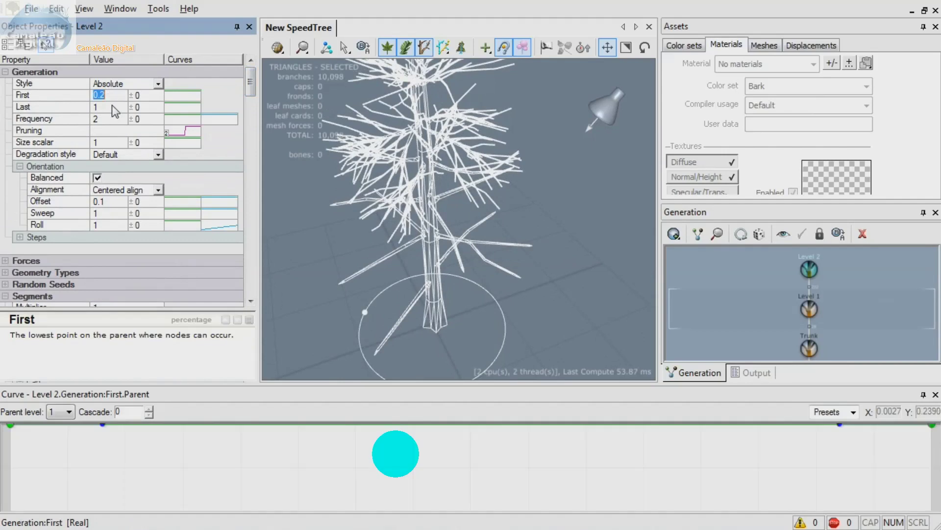
left_click_drag(449, 261, 513, 216)
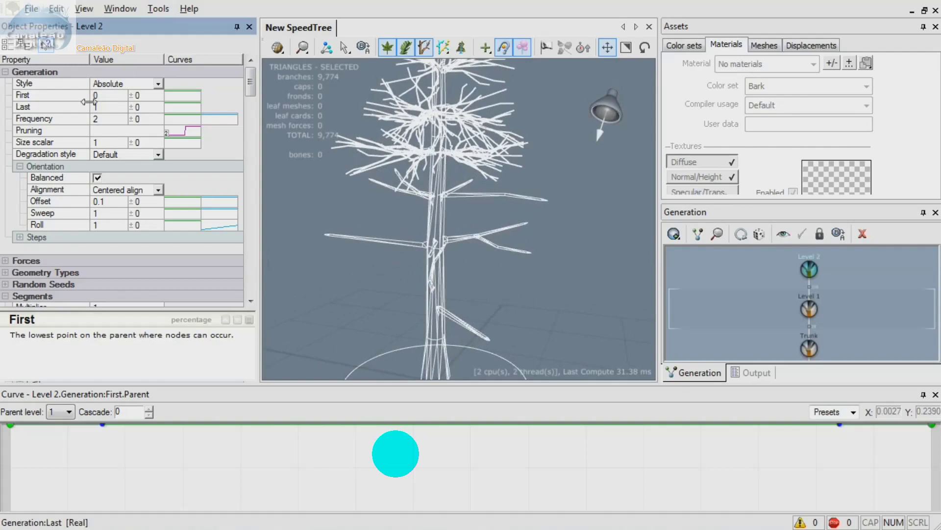
left_click_drag(301, 119, 464, 178)
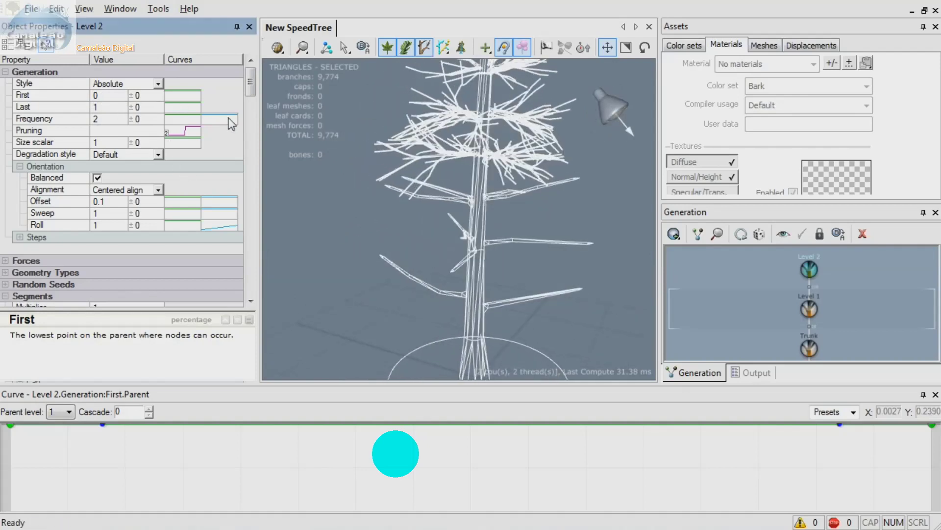
Try a segment multiplier of 0.2 on the Level 2 branches
mouse_move(250, 86)
left_mouse_down()
mouse_move(254, 142)
mouse_move(257, 98)
left_mouse_up()
left_click(108, 165)
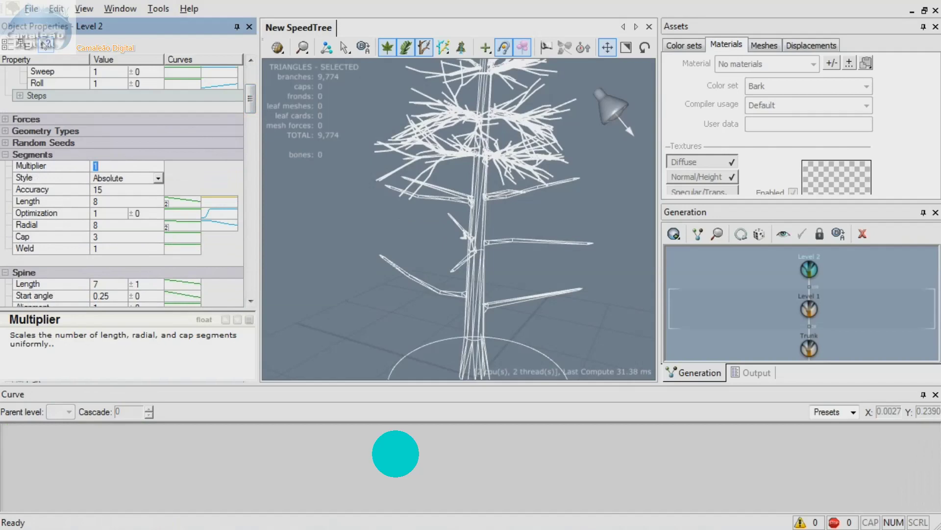
key("Return")
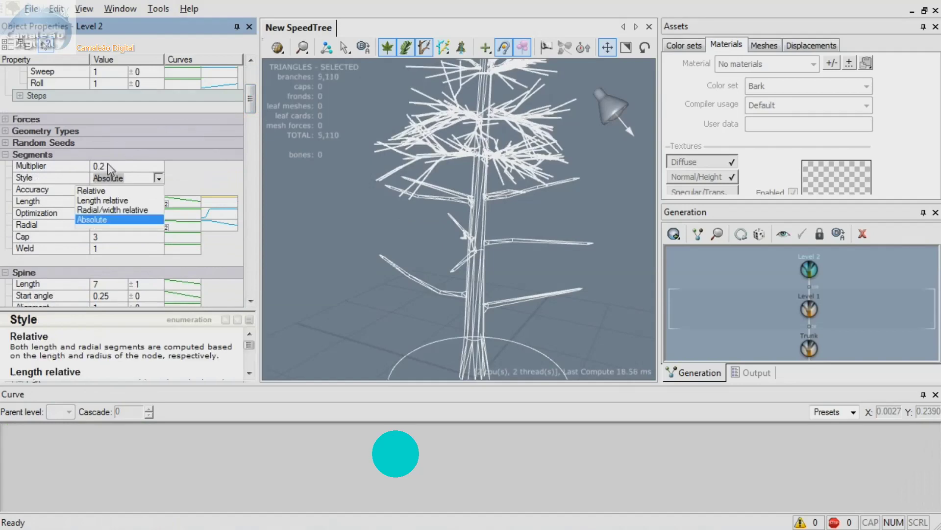
left_click_drag(345, 214, 313, 209)
Set the Level 2 branches' segment multiplier to 0.1, leaving the segment style at Absolute
left_click(124, 166)
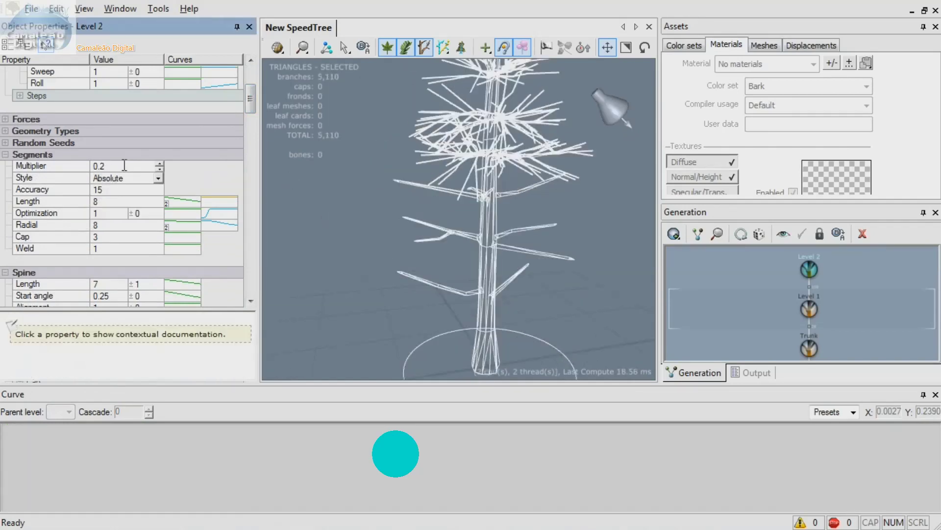
left_click(139, 167)
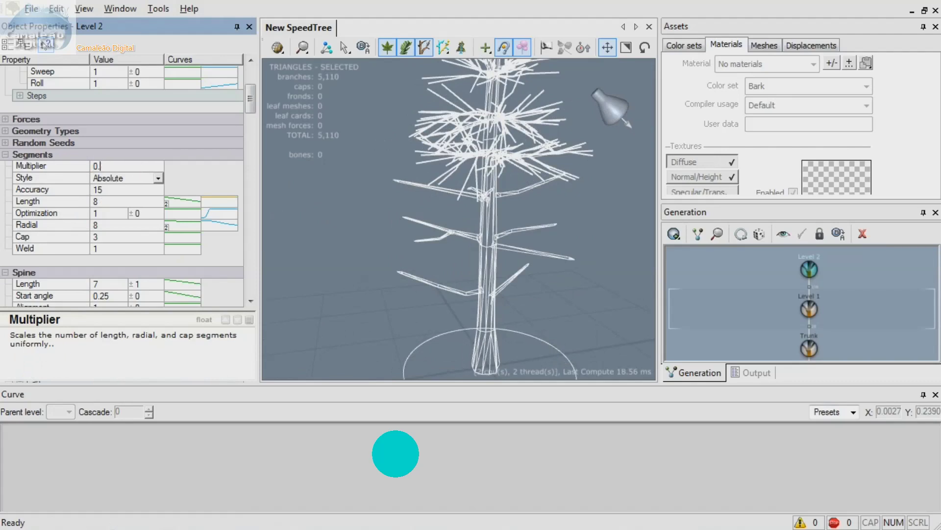
type("1")
key("Return")
left_click(218, 172)
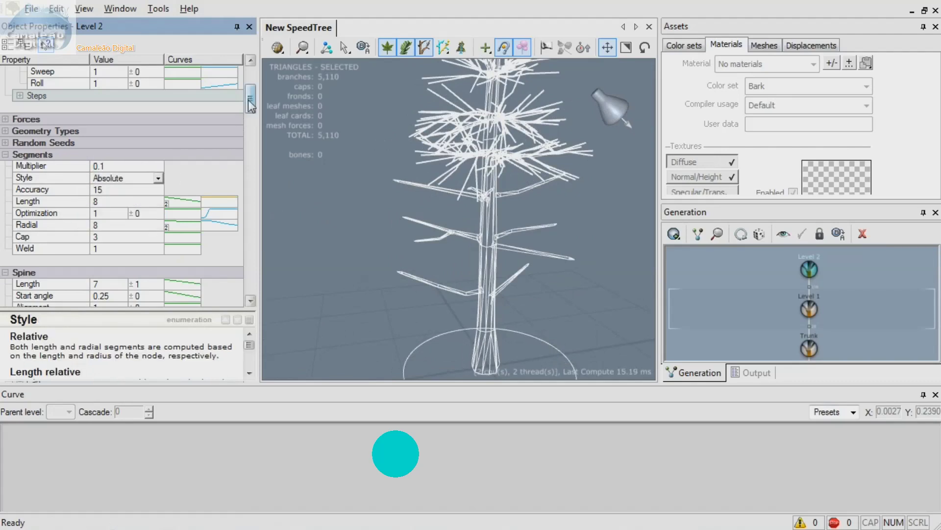
Reshape the Level 2 pruning curve to stay high until X 0.2639, drop to about 0.08 at X 0.6139, and end low
left_click_drag(251, 103, 253, 120)
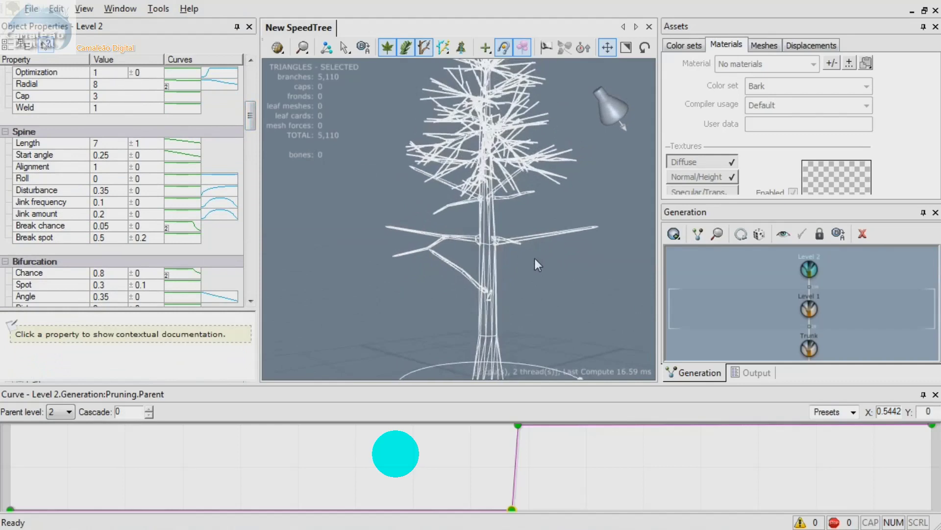
left_click_drag(534, 258, 484, 254)
left_click_drag(254, 119, 248, 82)
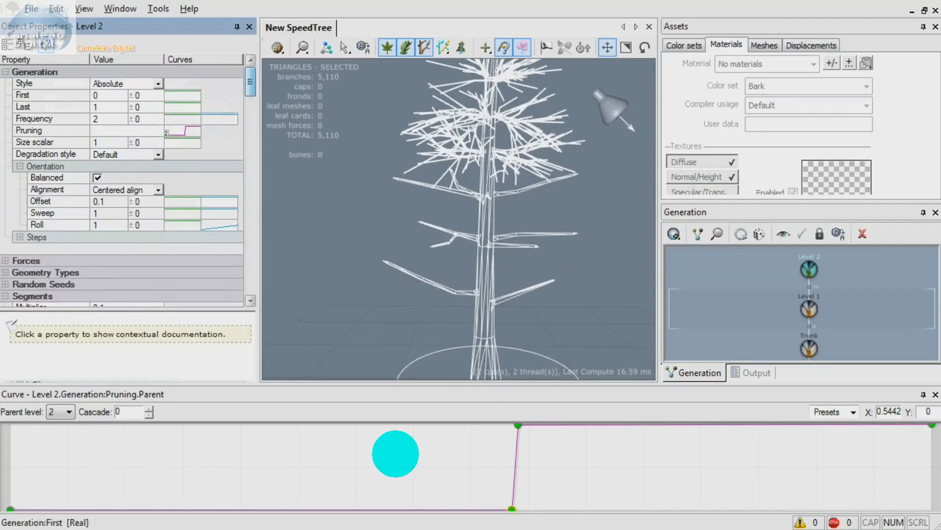
left_click(181, 133)
left_click_drag(511, 509, 395, 427)
left_click_drag(16, 511, 18, 430)
left_click_drag(518, 432, 575, 506)
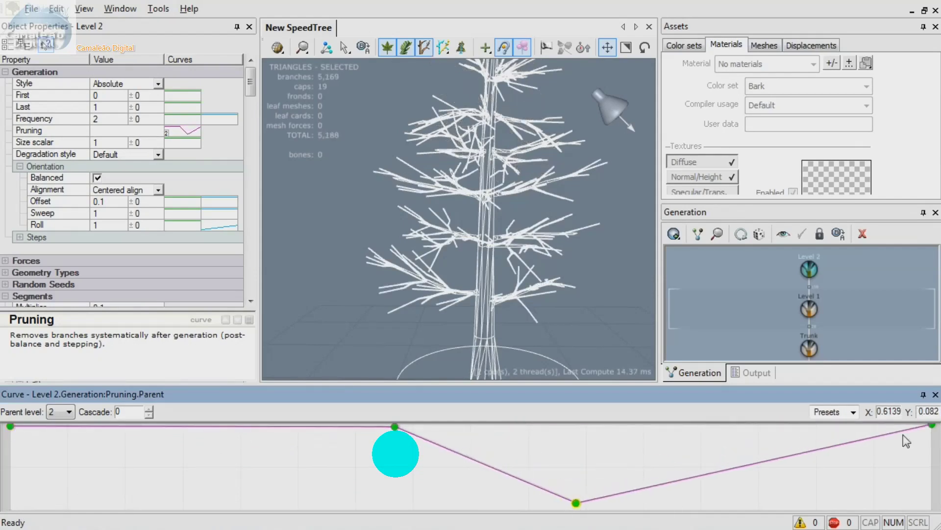
left_click_drag(932, 428, 938, 507)
left_click_drag(395, 426, 254, 427)
Select the Level 1 branches and set their generation frequency to 38
left_click_drag(480, 288, 520, 303)
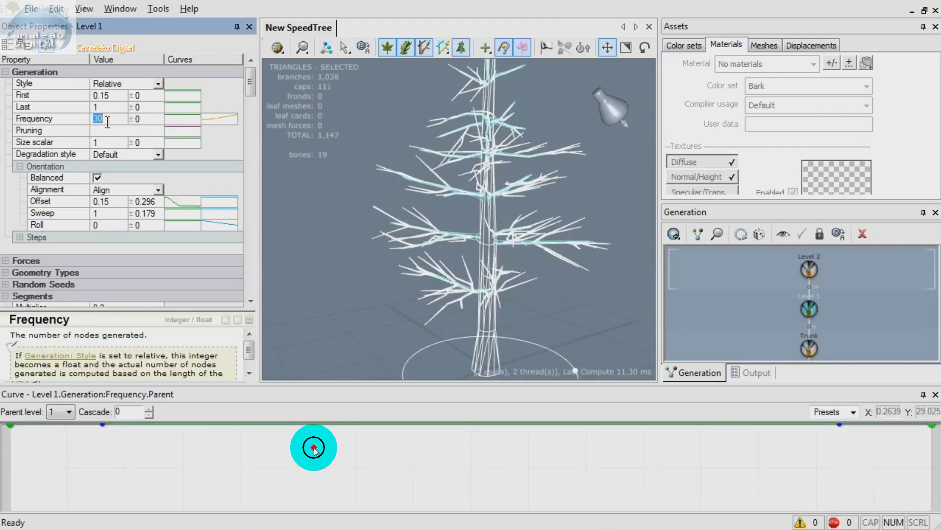
type("38")
key("Tab")
left_click_drag(431, 240, 458, 254)
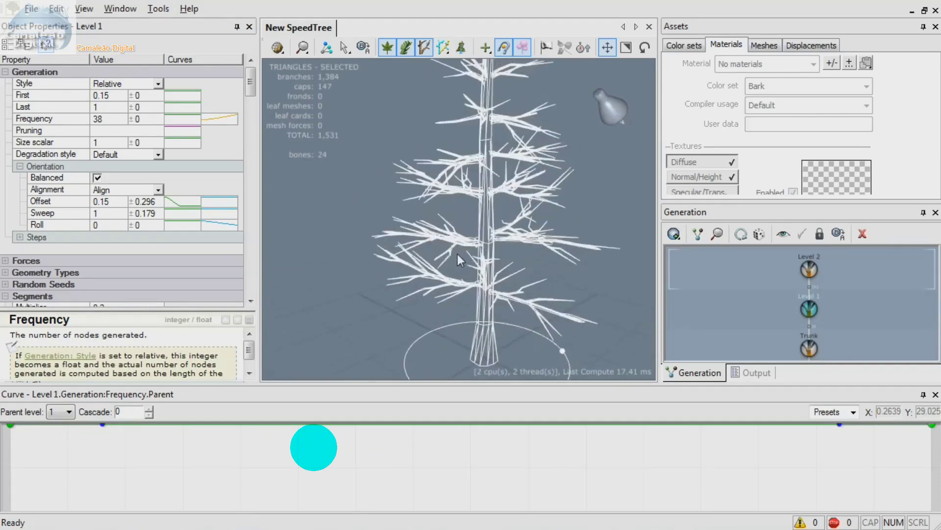
Clear the selection and switch the tree from wireframe back to shaded display
left_click(367, 288)
left_click(277, 47)
left_click(316, 265)
left_click_drag(466, 292, 450, 311)
left_click_drag(252, 120, 251, 202)
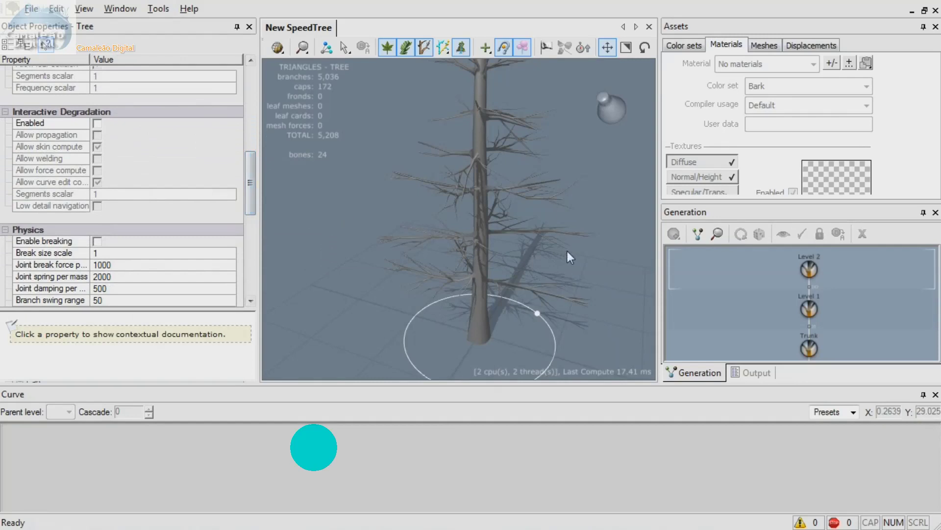
Select the Level 2 branches and add a Standard RT leaves generator to them
left_click(549, 200)
middle_click_drag(780, 289, 783, 342)
left_click(678, 238)
mouse_move(787, 293)
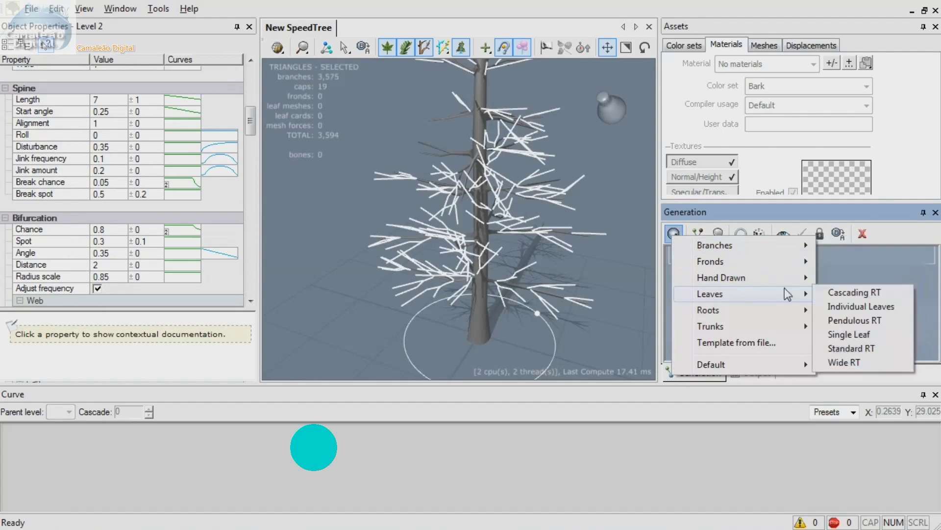
left_click(853, 348)
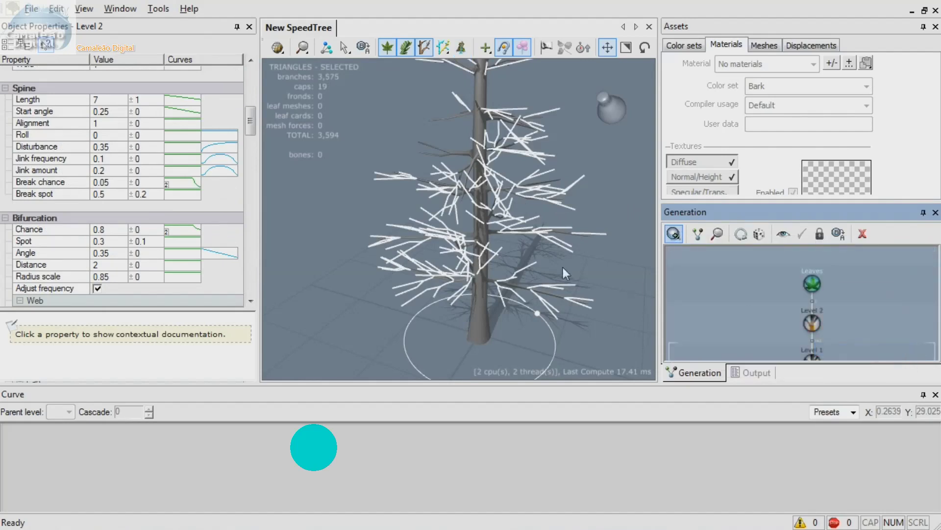
left_click_drag(581, 280, 465, 254)
Try a generation frequency of 1 on the Level 2 branches, restore it to 2, and review the leaf coverage
left_click_drag(250, 114, 251, 77)
left_click(103, 119)
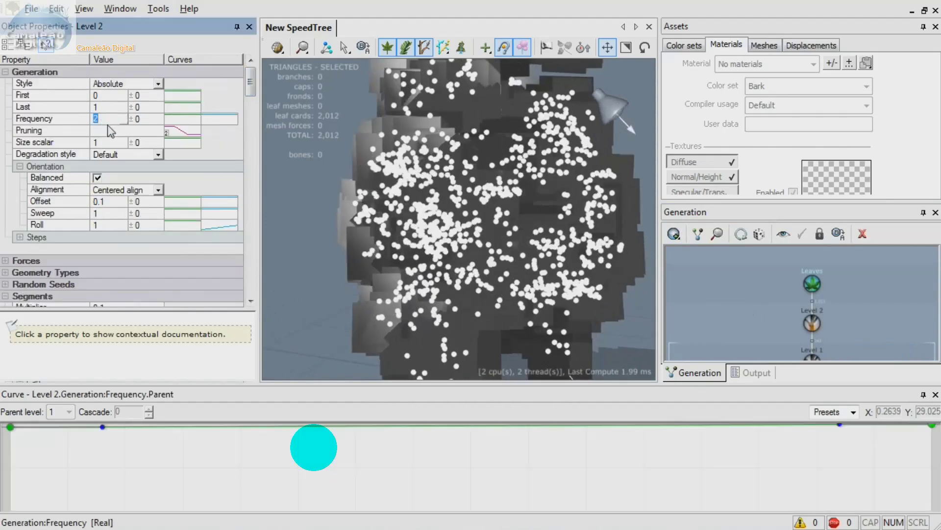
type("1")
mouse_move(473, 234)
left_mouse_down()
mouse_move(493, 226)
mouse_move(476, 219)
left_mouse_up()
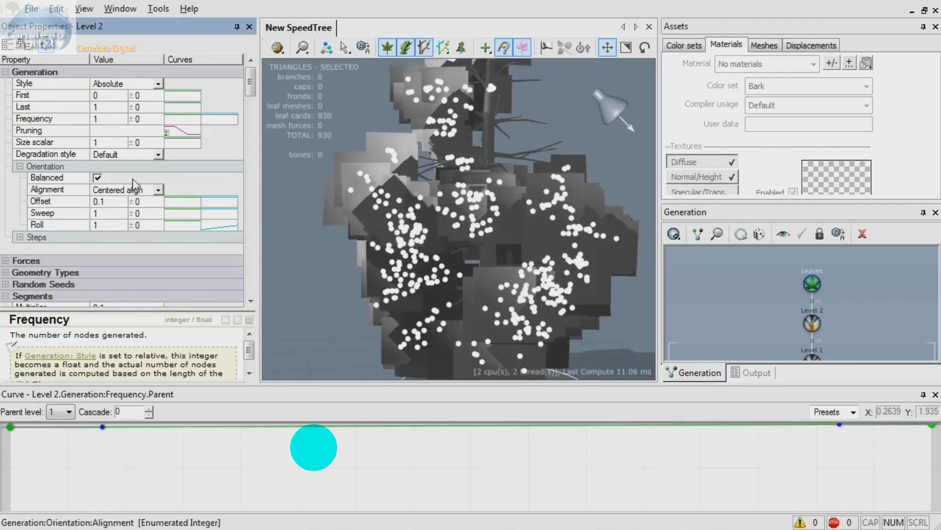
left_click(106, 118)
type("2")
left_click_drag(250, 87, 252, 115)
left_click_drag(385, 279, 449, 310)
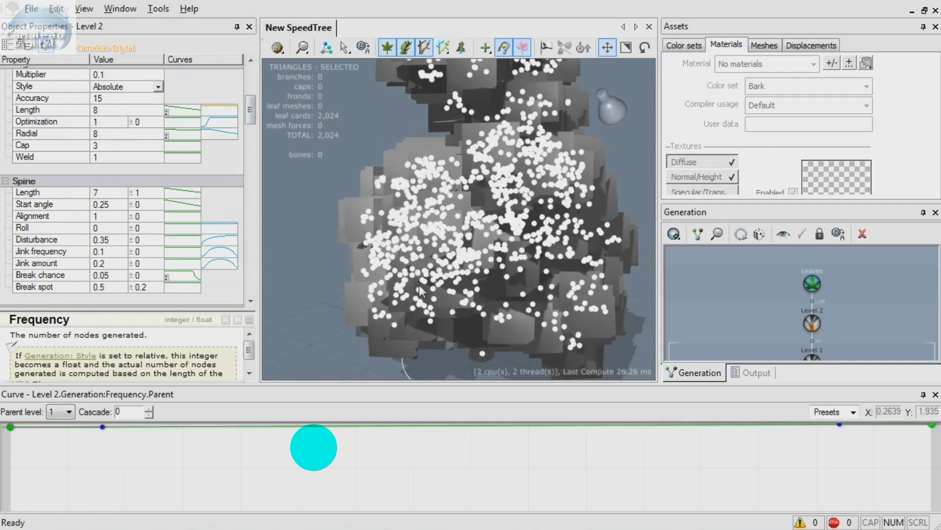
left_click_drag(251, 109, 253, 81)
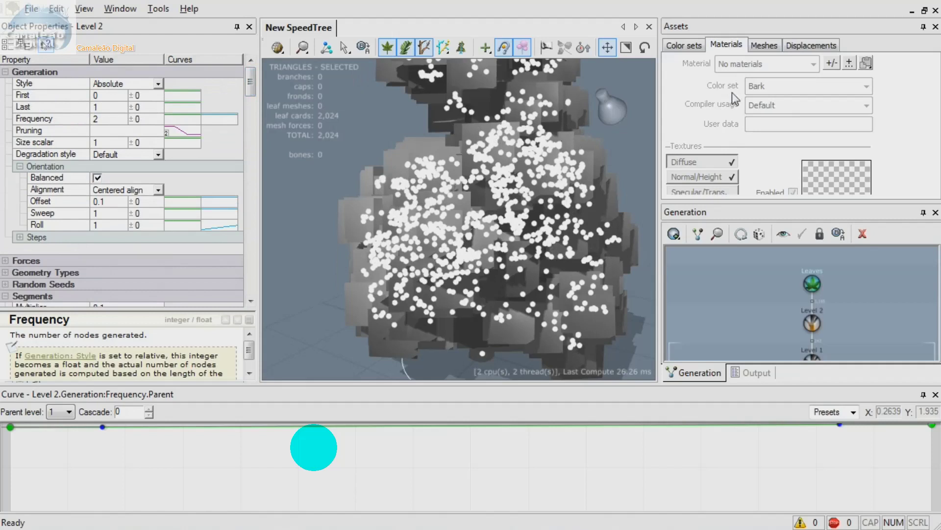
Add a new material named bark to the New SpeedTree model
left_click(832, 63)
left_click(380, 297)
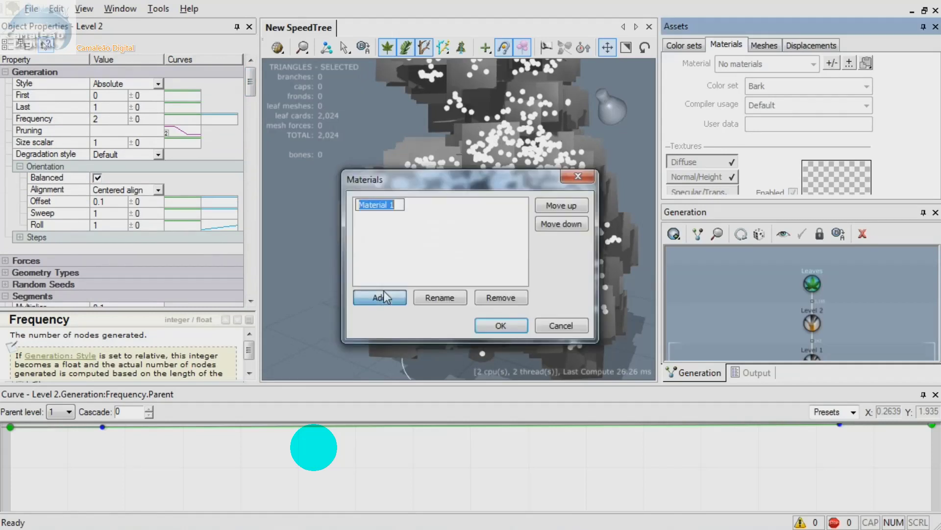
type("bark")
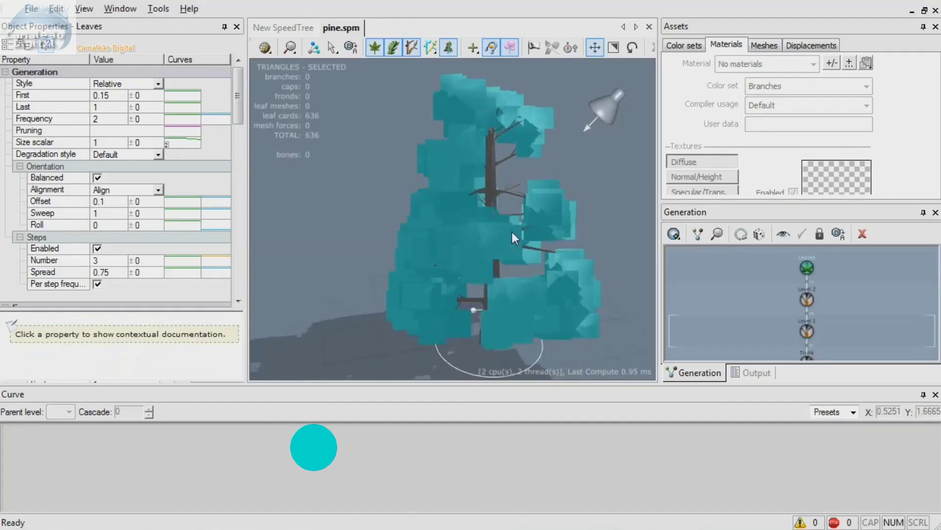
Add two materials named bark and leaves to the pine.spm model
left_click(832, 63)
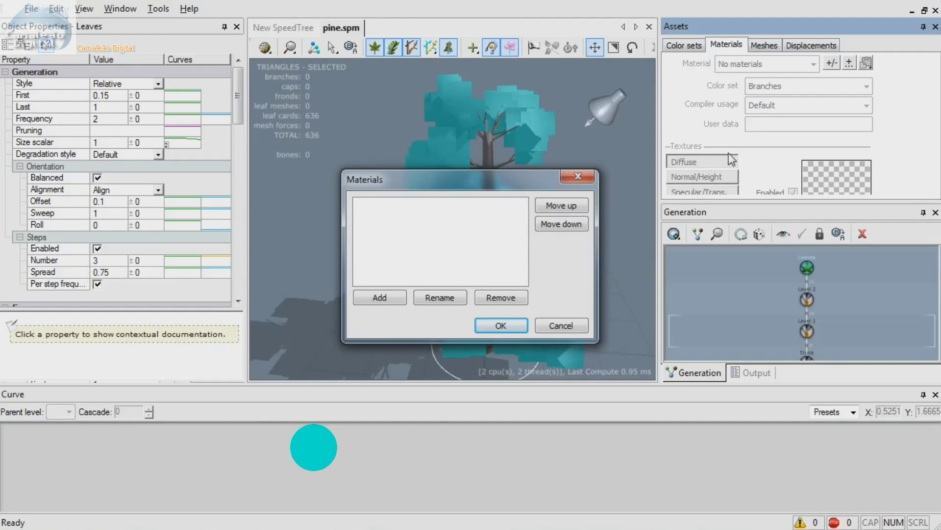
left_click(400, 300)
type("bark")
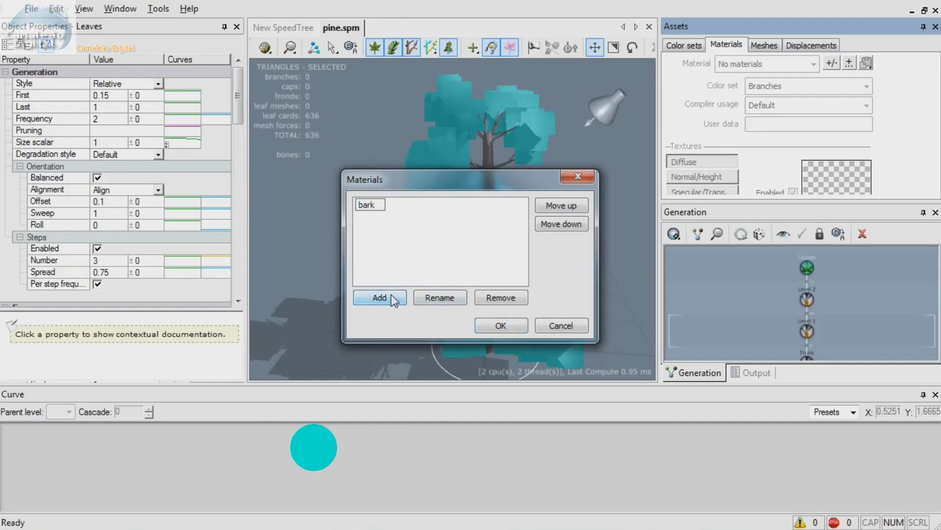
left_click(395, 300)
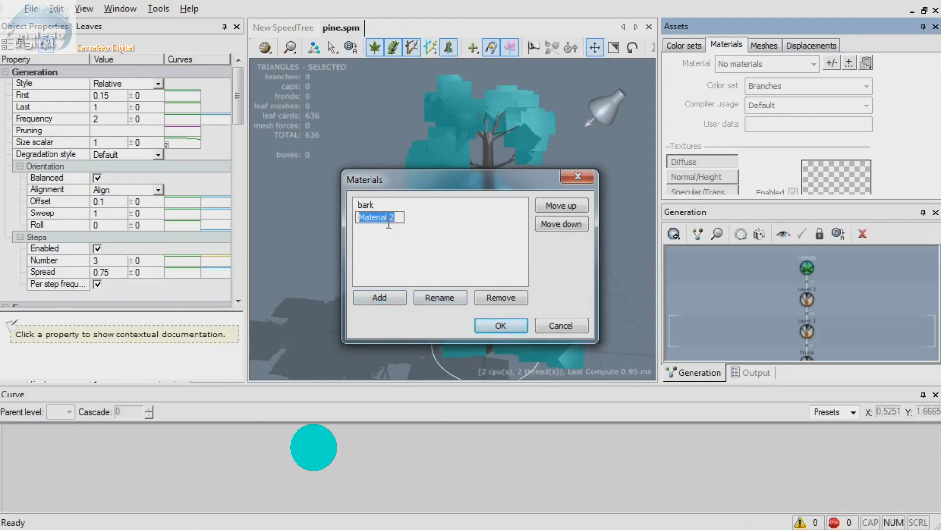
type("leaves")
key("Return")
left_click(502, 326)
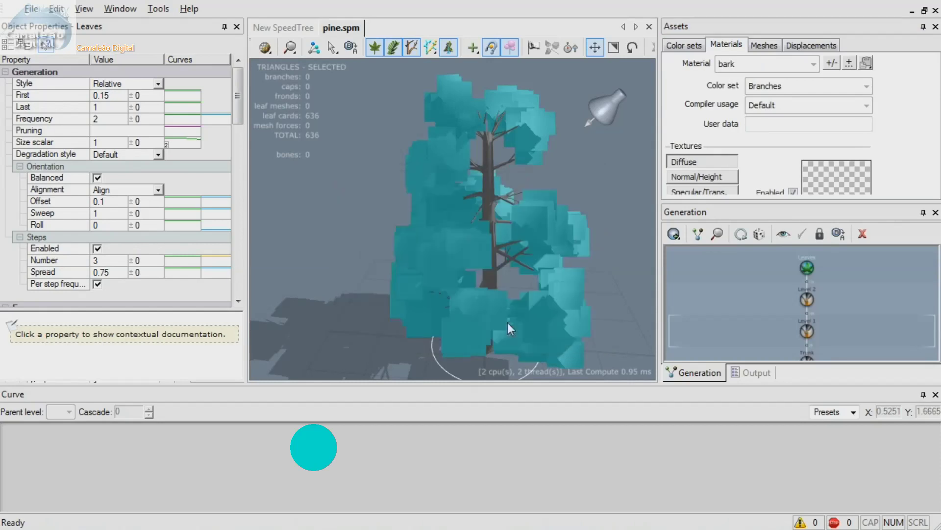
Make leaves the current material, enlarge the Assets pane to expose its texture settings, and close the Curve editor
left_click(812, 65)
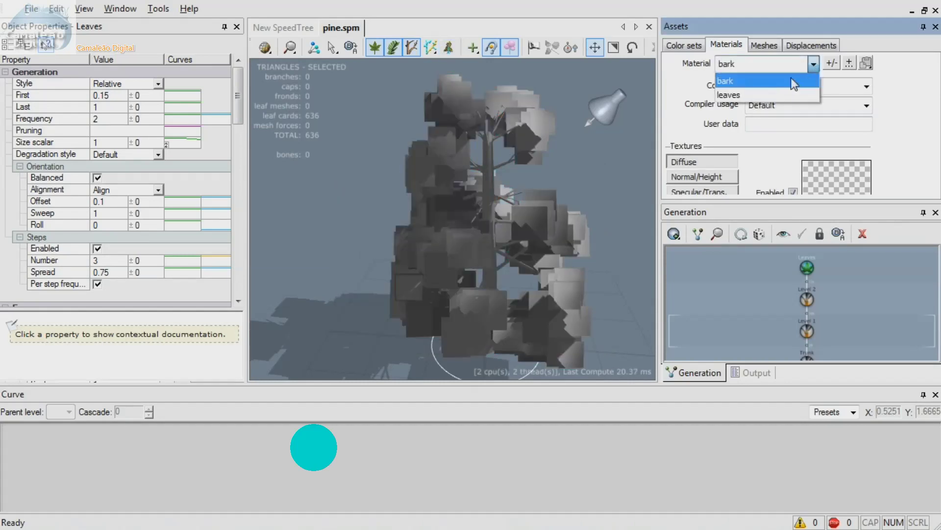
left_click(764, 81)
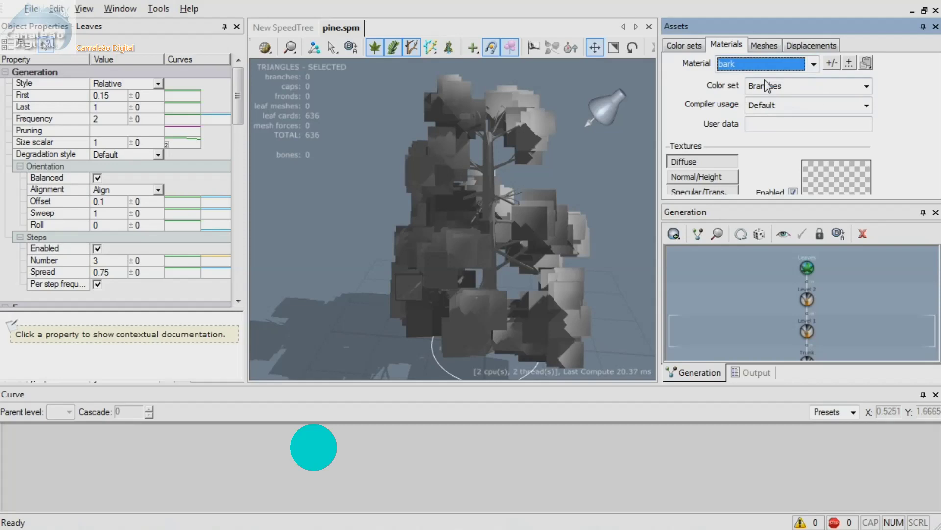
key("Down")
left_click_drag(902, 201, 902, 241)
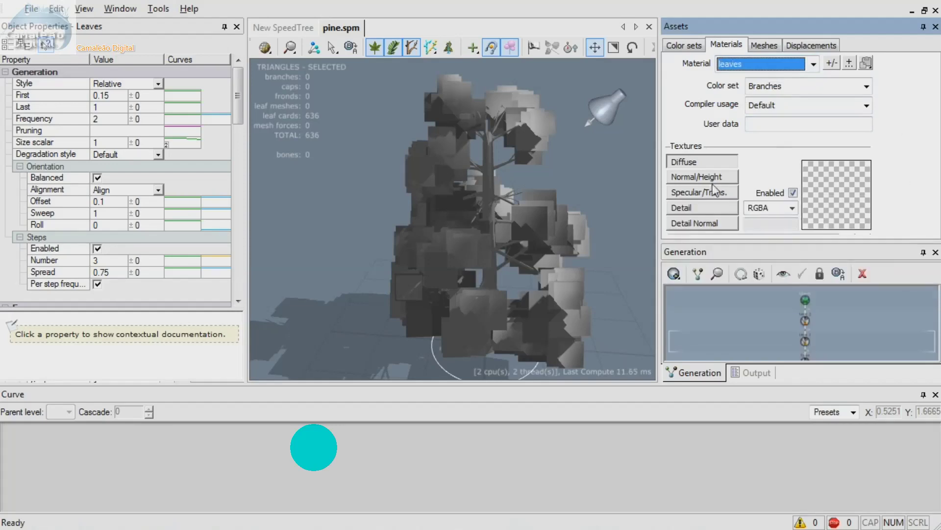
left_click(705, 163)
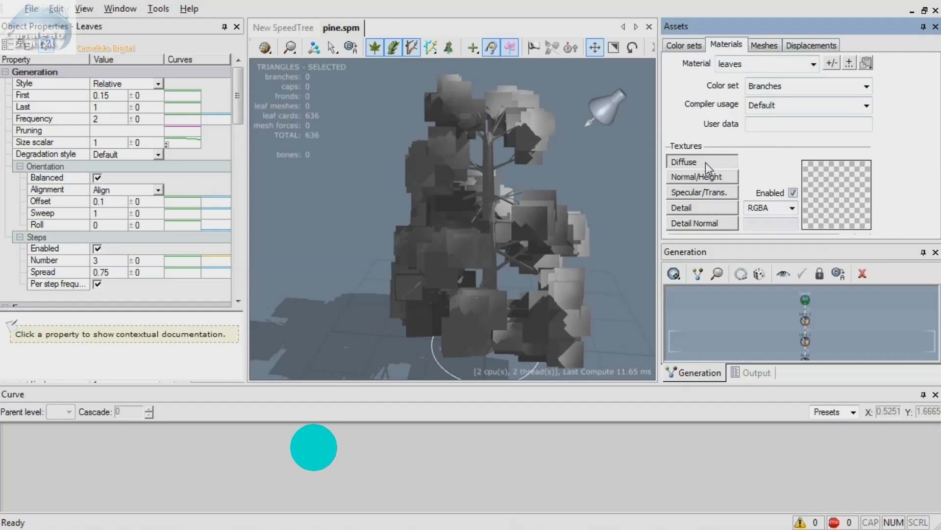
left_click(902, 256)
left_click(936, 395)
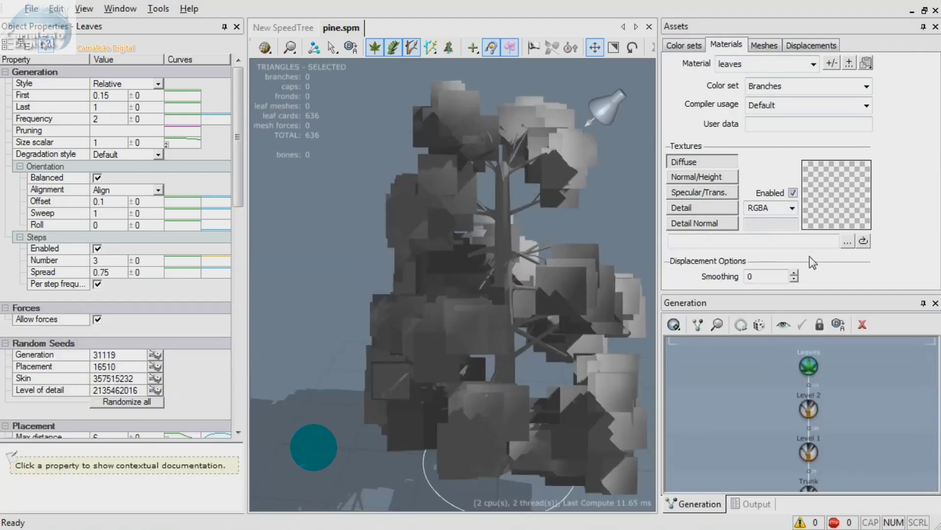
Load PineBark.tga as the diffuse texture of the leaves material
left_click(710, 162)
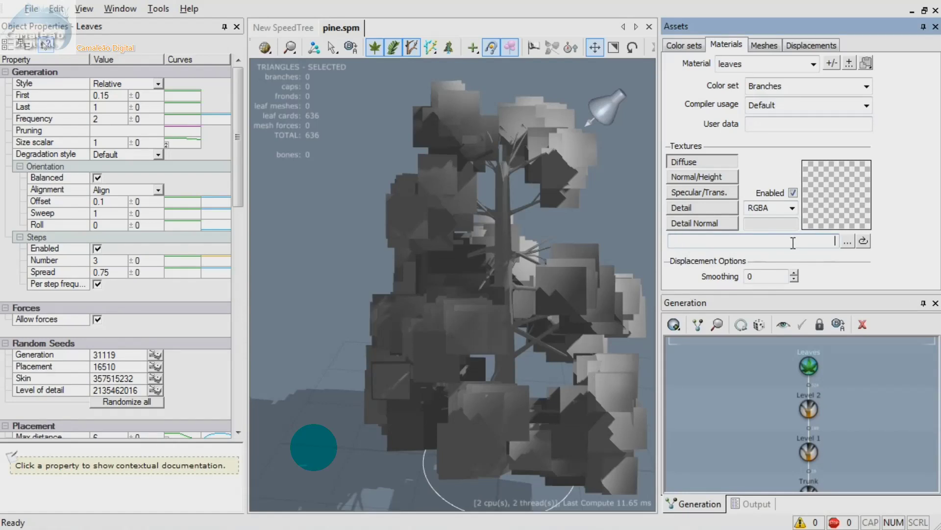
left_click(846, 243)
left_click(406, 155)
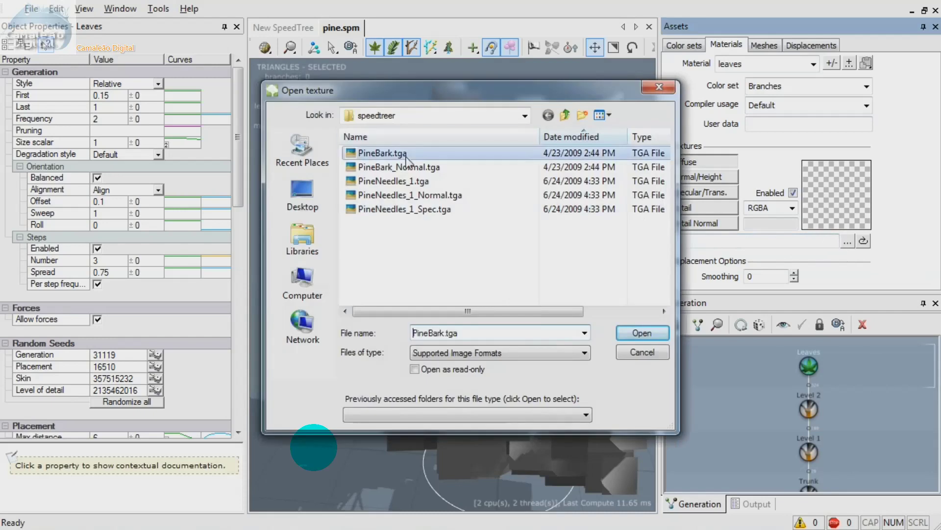
left_click(637, 331)
left_click_drag(501, 330, 441, 317)
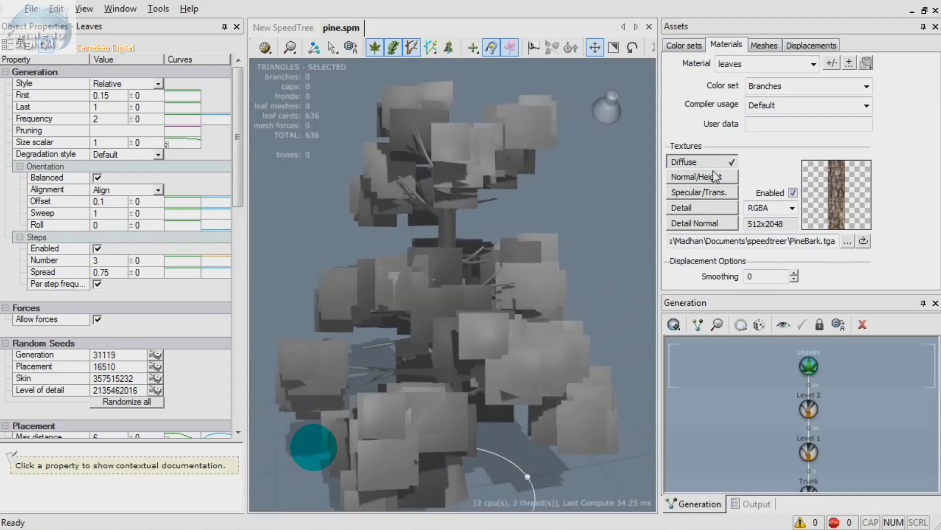
Load PineBark_Normal.tga as the normal/height texture of the leaves material
left_click(716, 176)
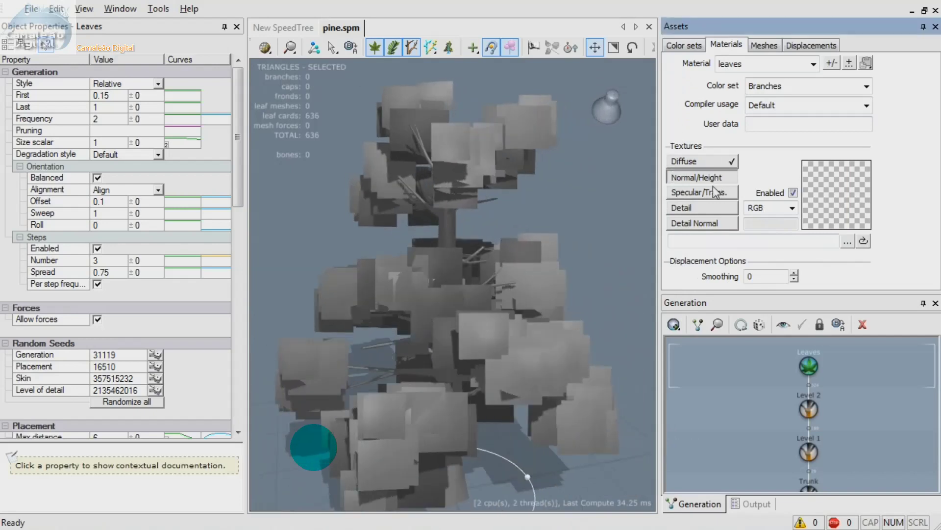
left_click(847, 240)
left_click(373, 167)
double_click(369, 168)
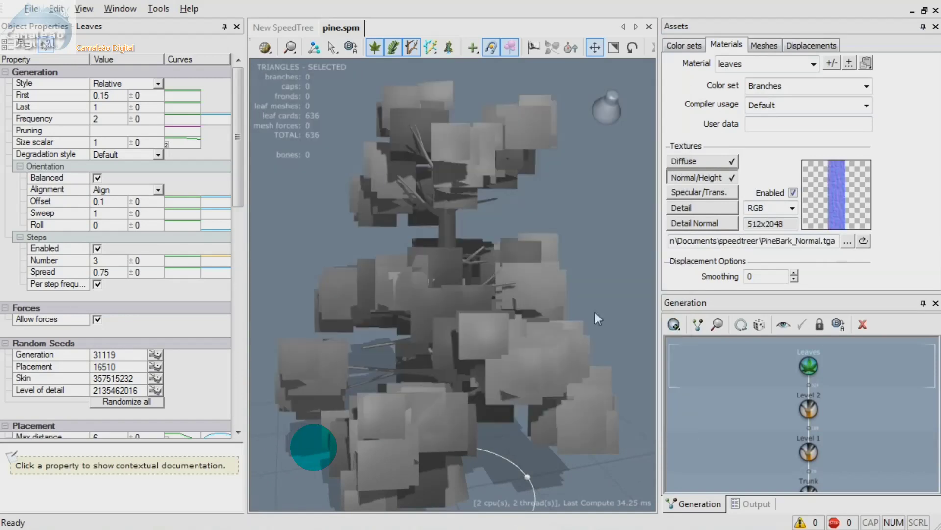
left_click_drag(484, 338, 537, 325)
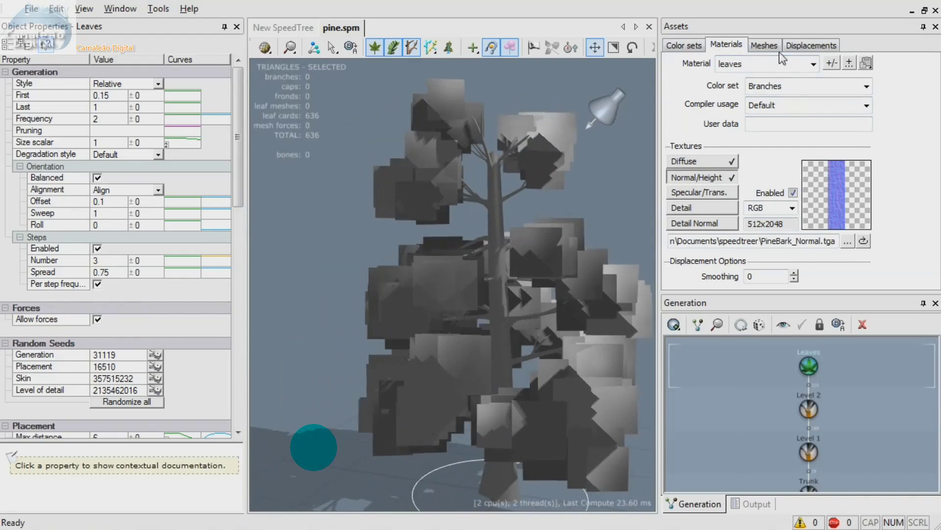
Rename the leaves material, which holds the bark textures, as bark1
left_click(814, 64)
left_click(802, 81)
left_click(813, 64)
left_click(787, 93)
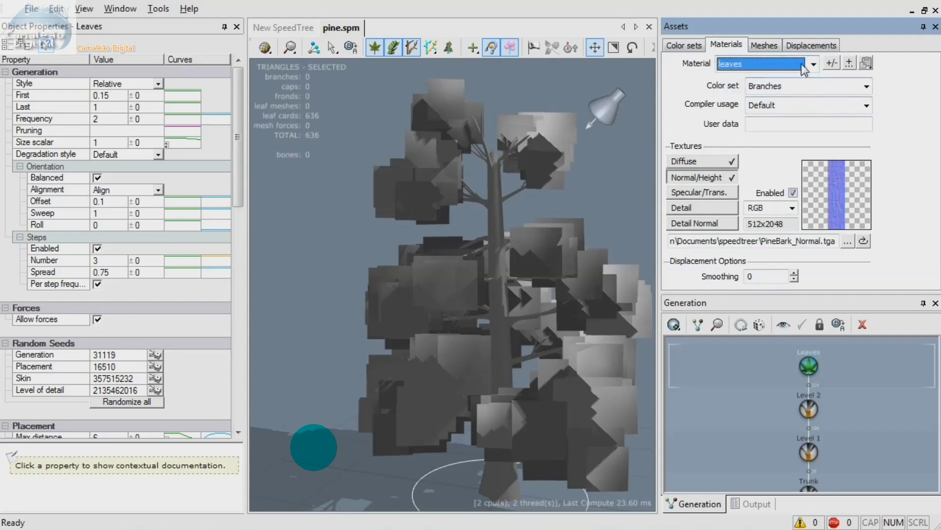
left_click(832, 63)
left_click(377, 219)
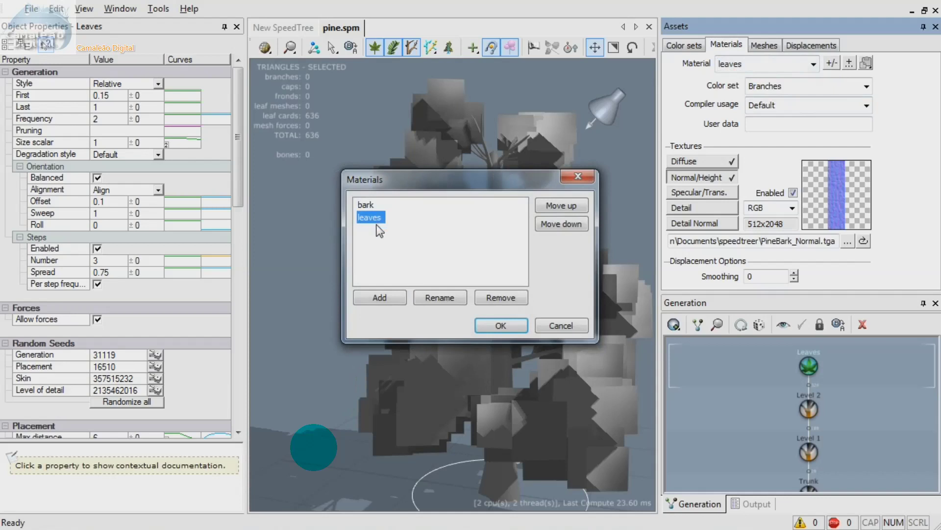
left_click(442, 299)
type("nb")
key("BackSpace")
key("BackSpace")
type("batk")
key("BackSpace")
key("BackSpace")
type("rk1")
key("Return")
Rename the empty bark material as leaves
left_click(361, 204)
left_click(433, 302)
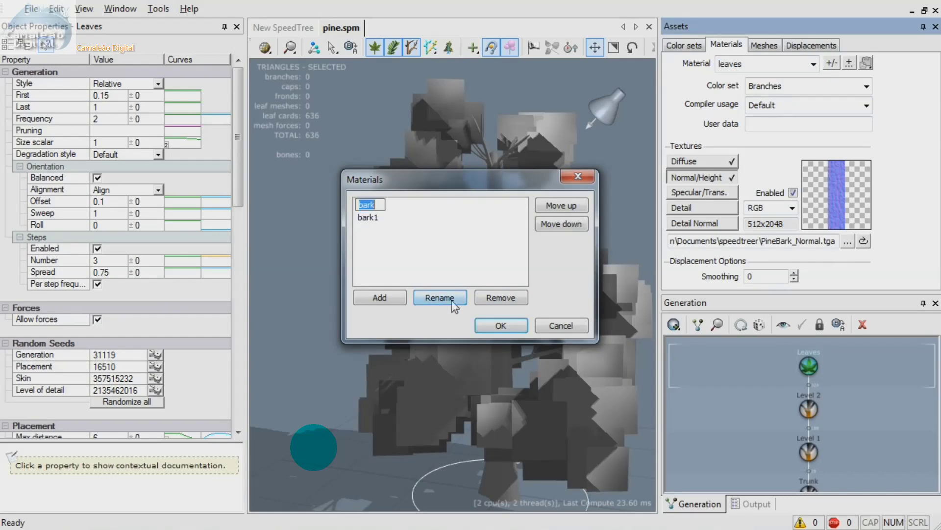
type("leaves")
key("Return")
Rename the bark1 material as bark and accept the updated material list
left_click(378, 215)
left_click(440, 301)
left_click(380, 215)
key("BackSpace")
key("Return")
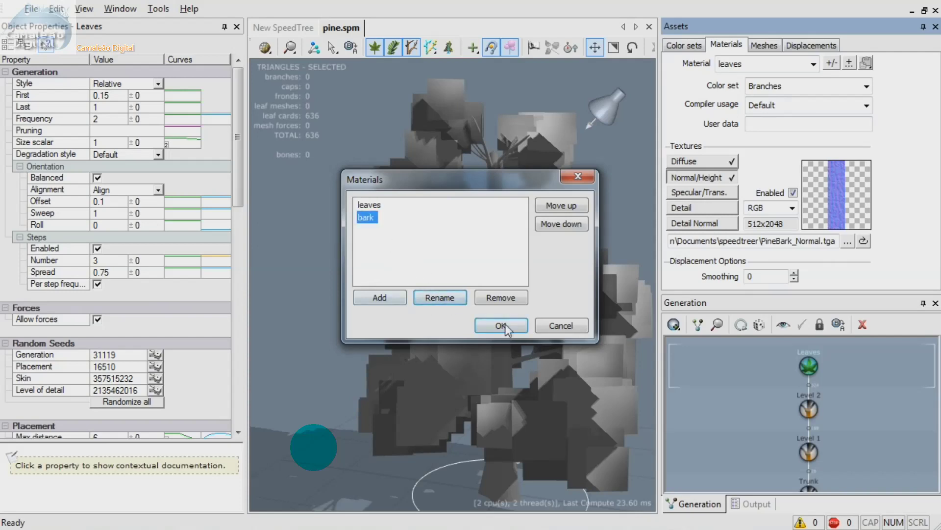
left_click(503, 324)
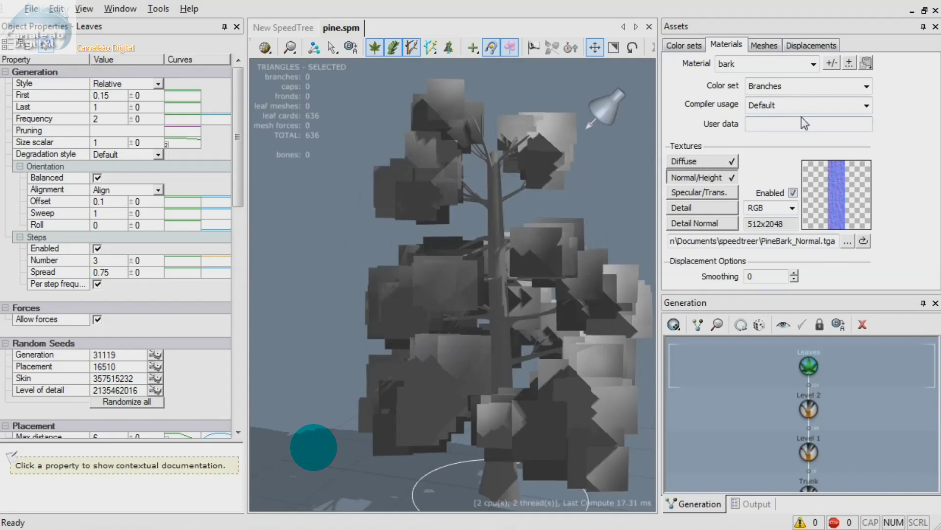
Make leaves the current material and load PineNeedles_1.tga as its diffuse texture
left_click(814, 66)
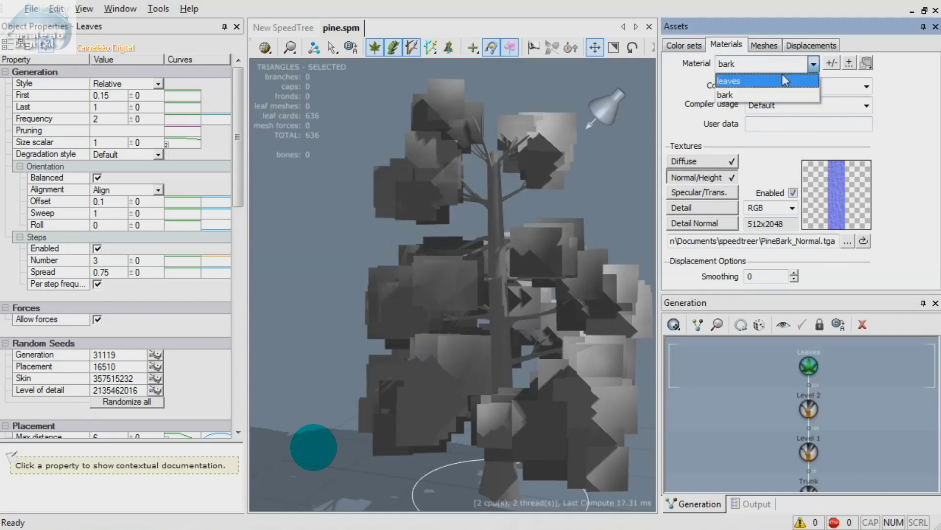
left_click(781, 77)
left_click(717, 159)
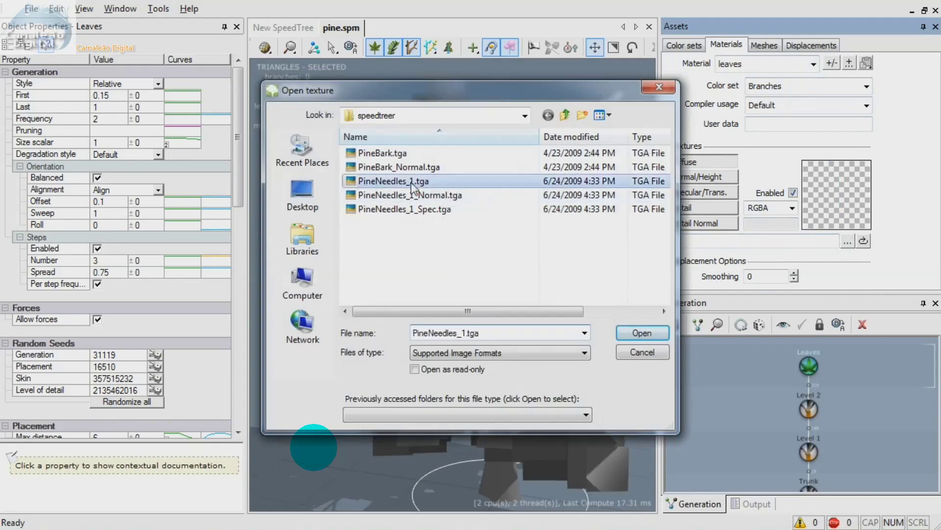
double_click(411, 182)
Load PineNeedles_1_Normal.tga as the leaves material's normal/height texture and PineNeedles_1_Spec.tga as its specular/transmission texture
left_click(847, 241)
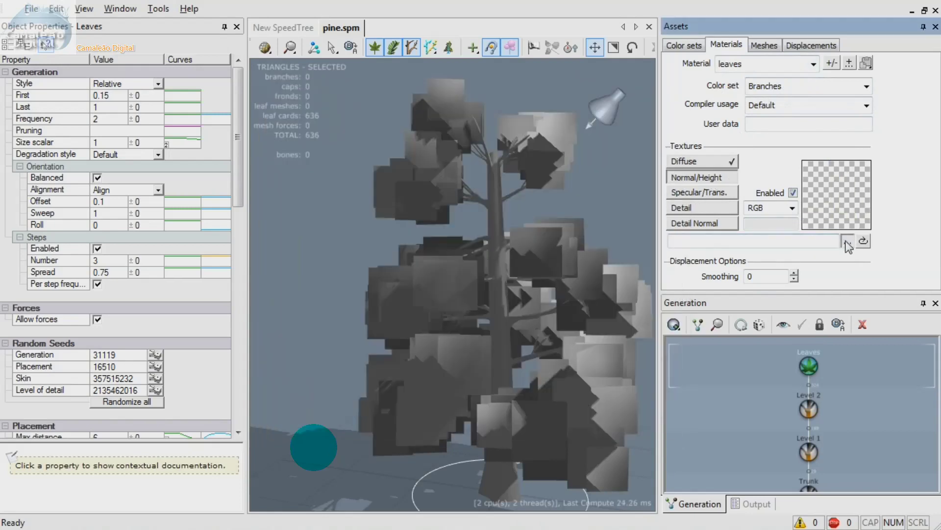
left_click(442, 195)
double_click(441, 195)
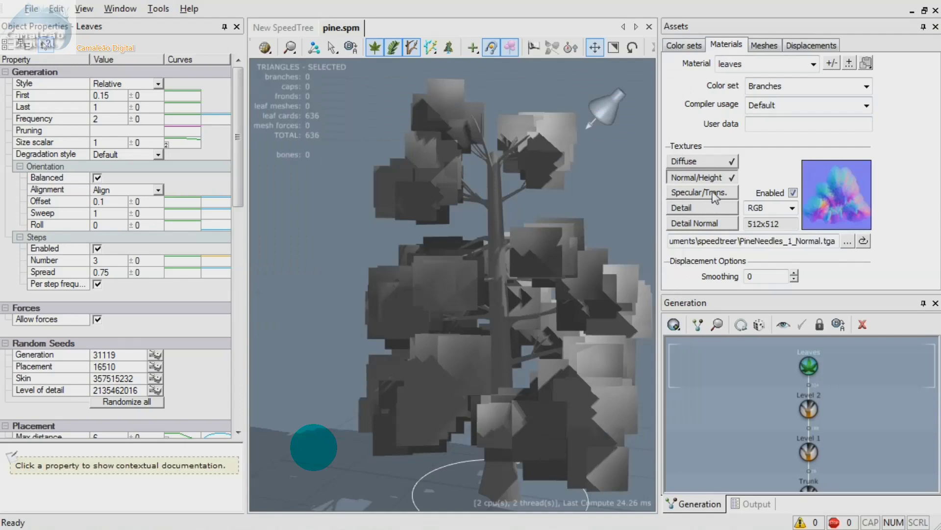
left_click(713, 193)
left_click(847, 241)
left_click(435, 210)
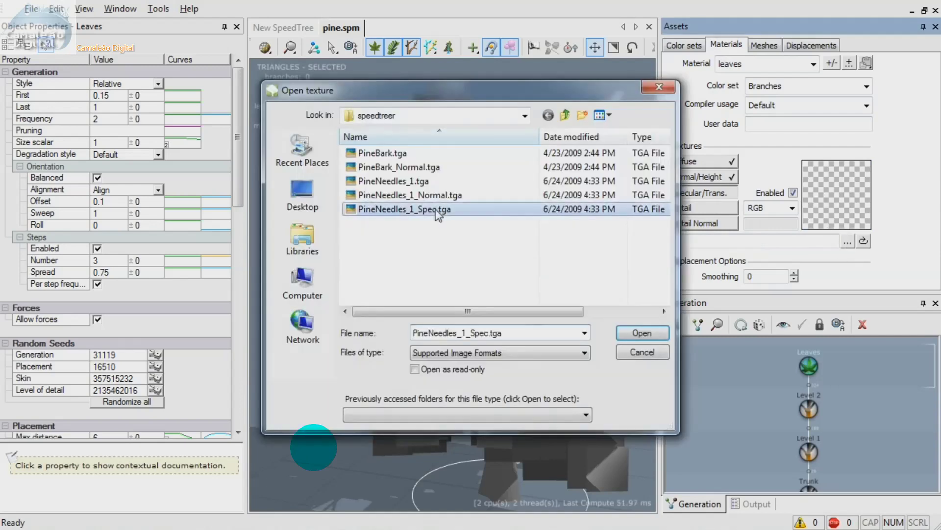
double_click(435, 210)
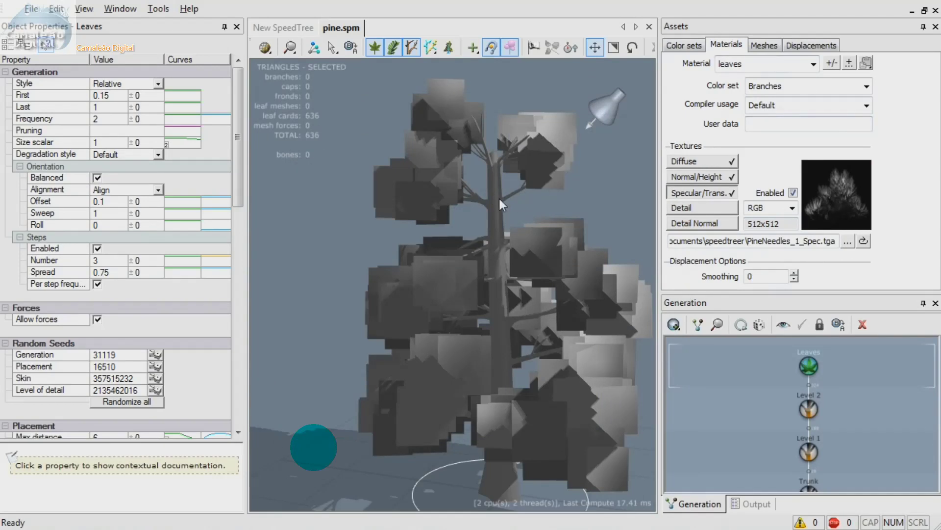
Set the viewport to the textured Lit shadowed render mode
left_click(265, 47)
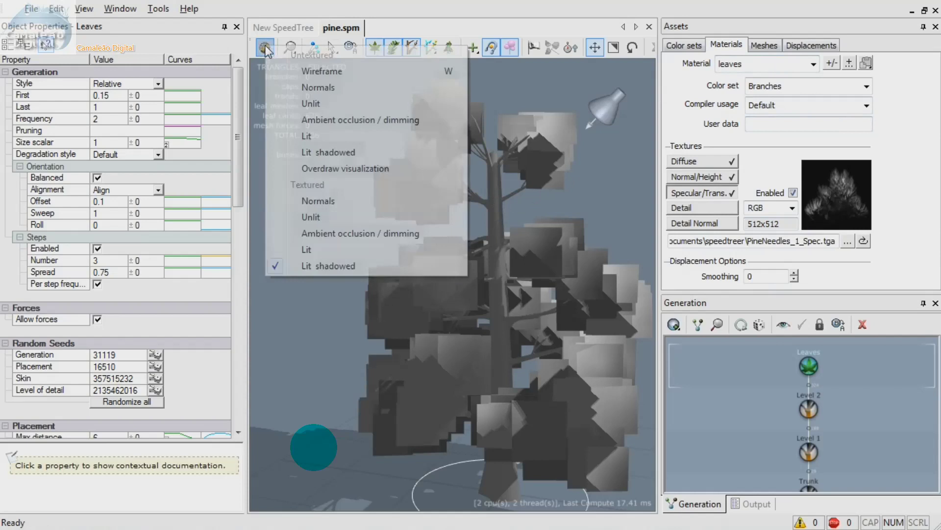
left_click(330, 266)
left_click_drag(408, 333, 404, 272)
Select the trunk, add a material entry for its branch geometry, and set it to bark
left_click(482, 207)
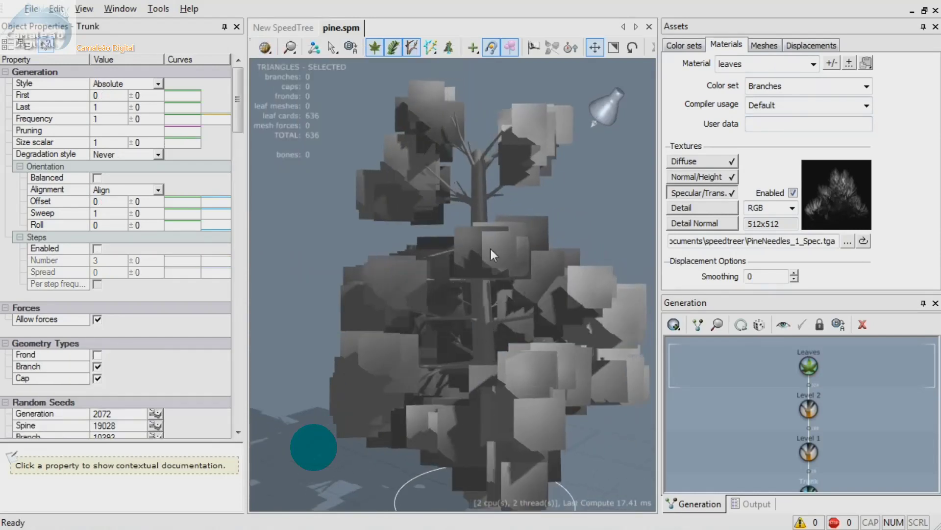
left_click_drag(244, 104, 242, 310)
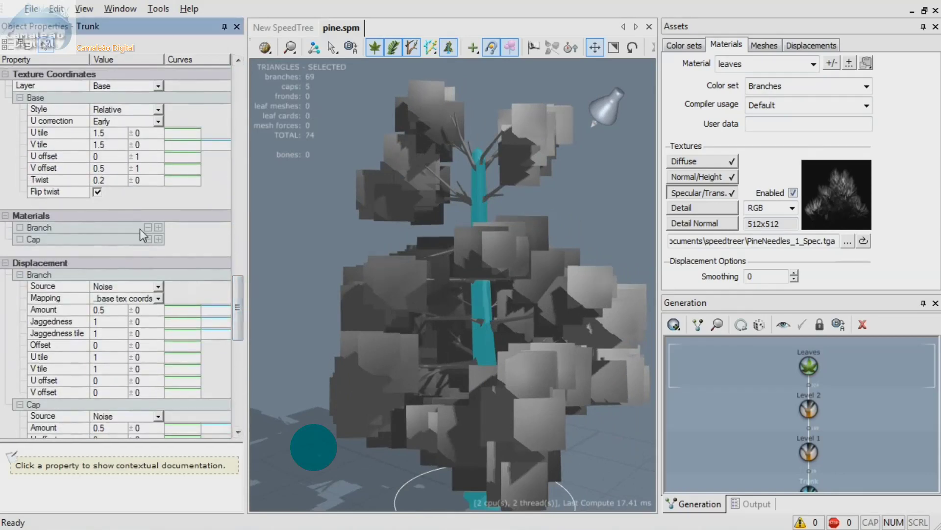
left_click(159, 227)
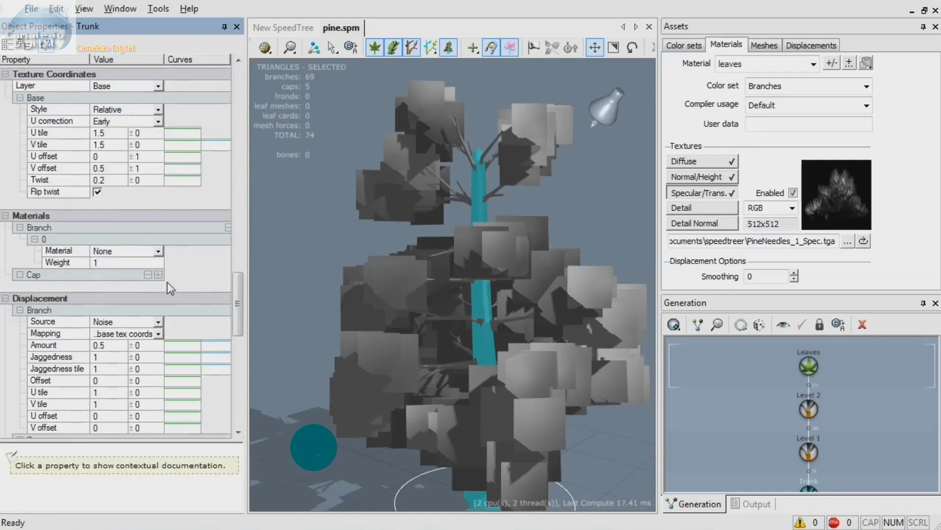
left_click(158, 251)
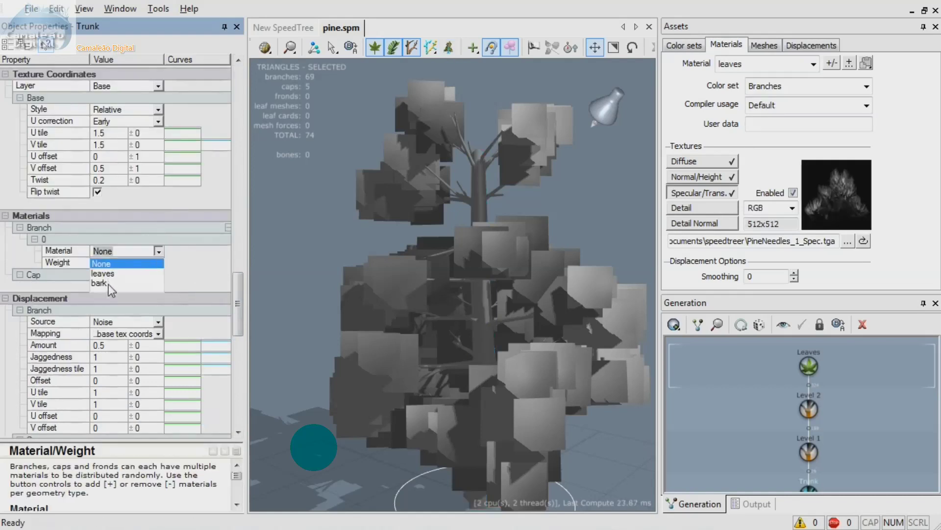
left_click(108, 282)
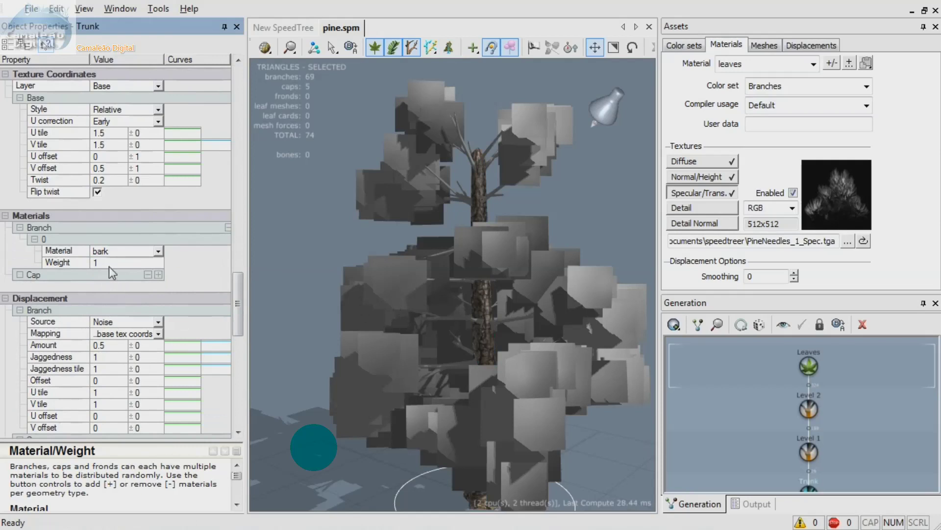
Add a material entry for the trunk's cap geometry and set it to bark
left_click(34, 239)
left_click(158, 251)
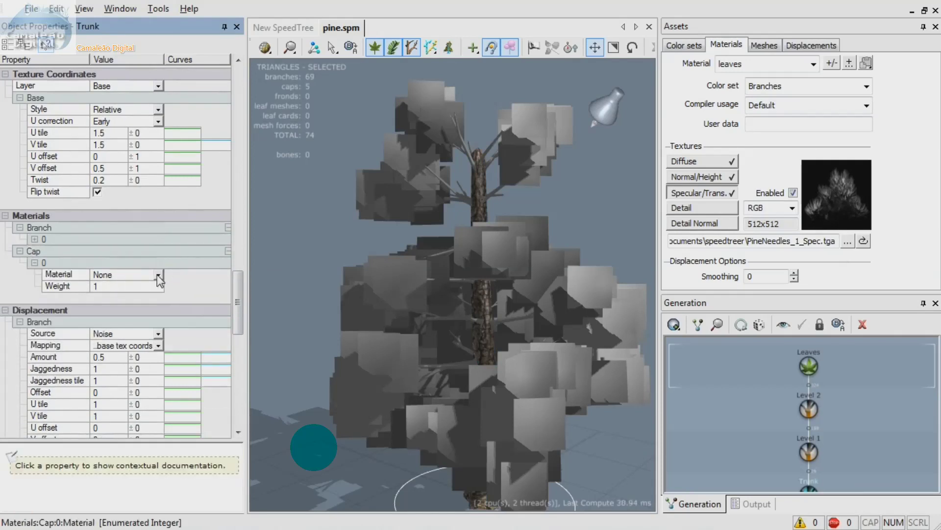
left_click(158, 274)
left_click(101, 307)
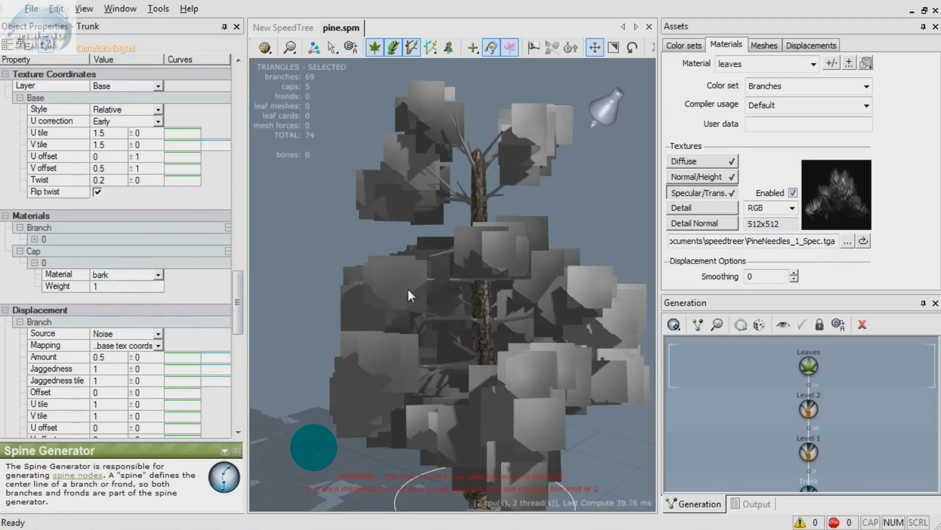
Examine the bark texture on the trunk and its tip from several angles and distances
left_click_drag(413, 293, 534, 301)
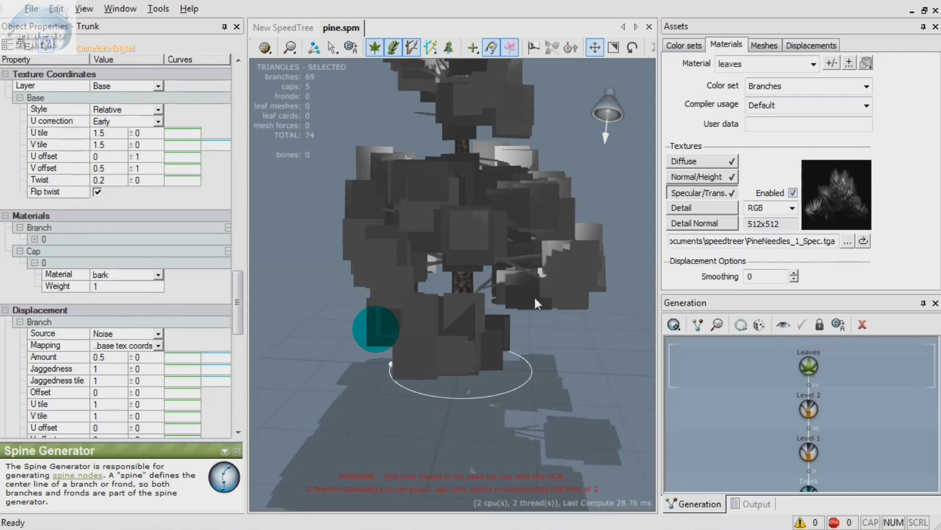
middle_click_drag(536, 302, 535, 421)
scroll(525, 357, "down", 3)
scroll(525, 357, "up", 6)
left_click_drag(461, 344, 540, 396)
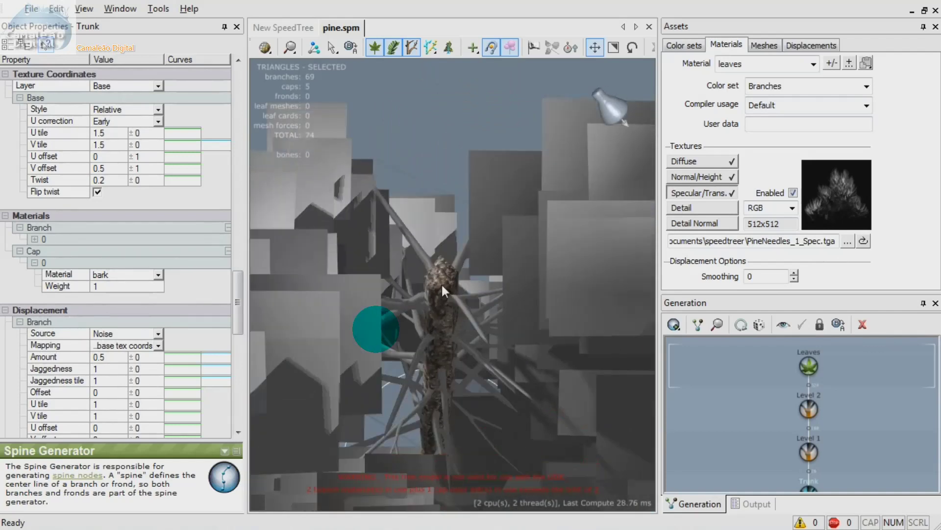
left_click_drag(552, 455, 528, 477)
left_click_drag(576, 408, 517, 466)
left_click_drag(351, 345, 479, 340)
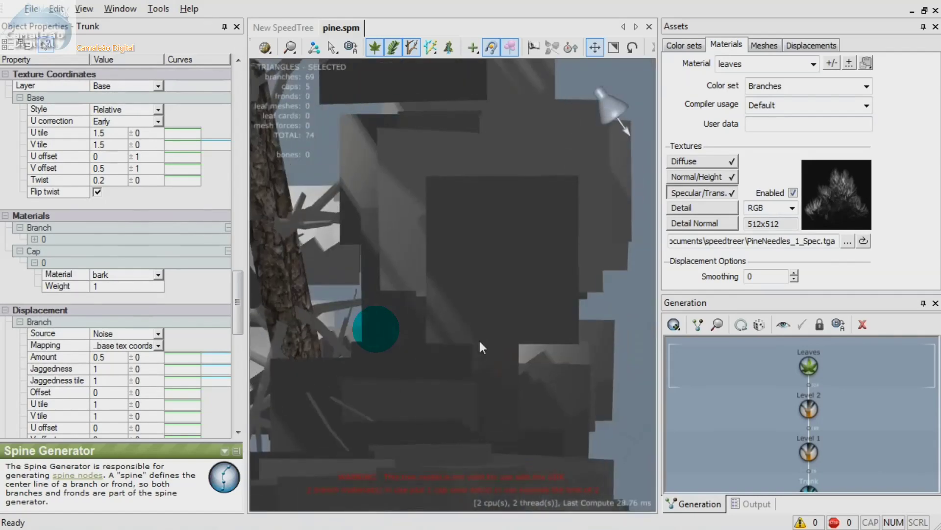
left_click_drag(367, 325, 534, 376)
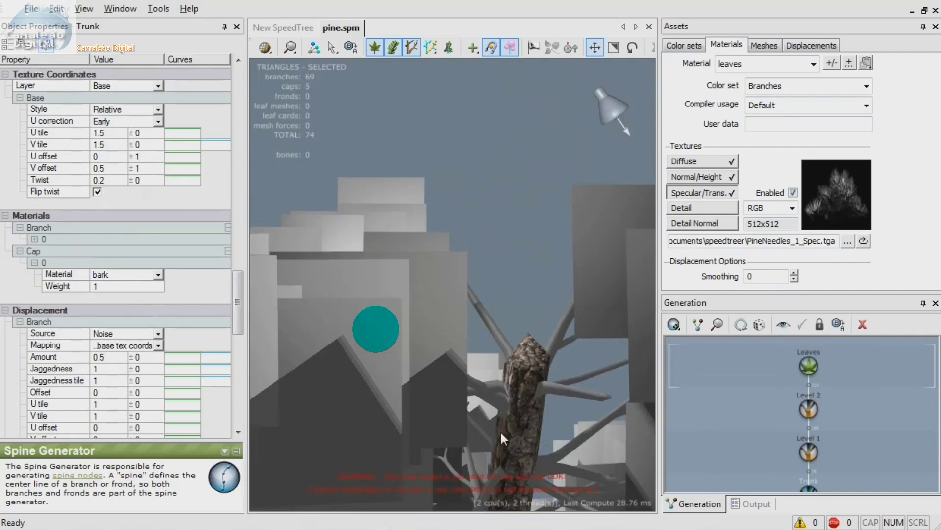
middle_click_drag(527, 473, 507, 429)
left_click_drag(497, 419, 492, 304)
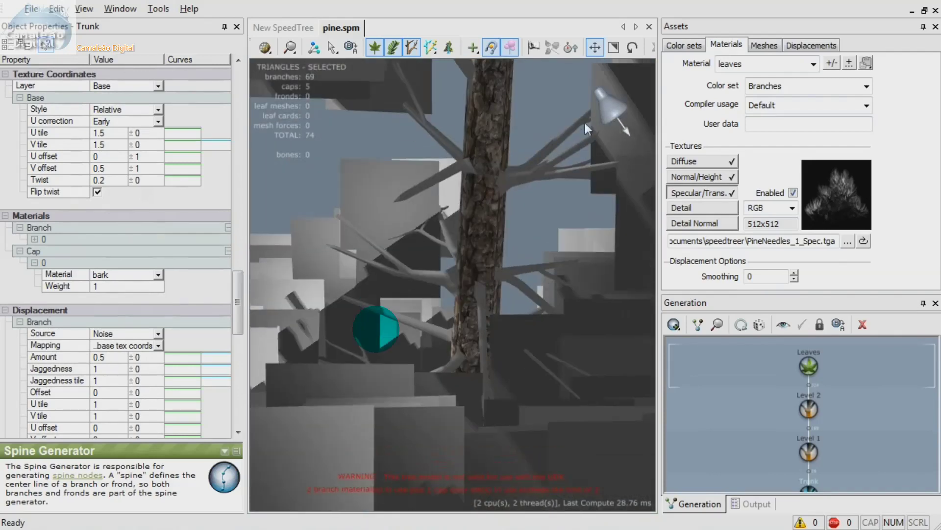
Select the Level 1 branches, add a material entry for their branch geometry, and set it to bark
left_click(515, 174)
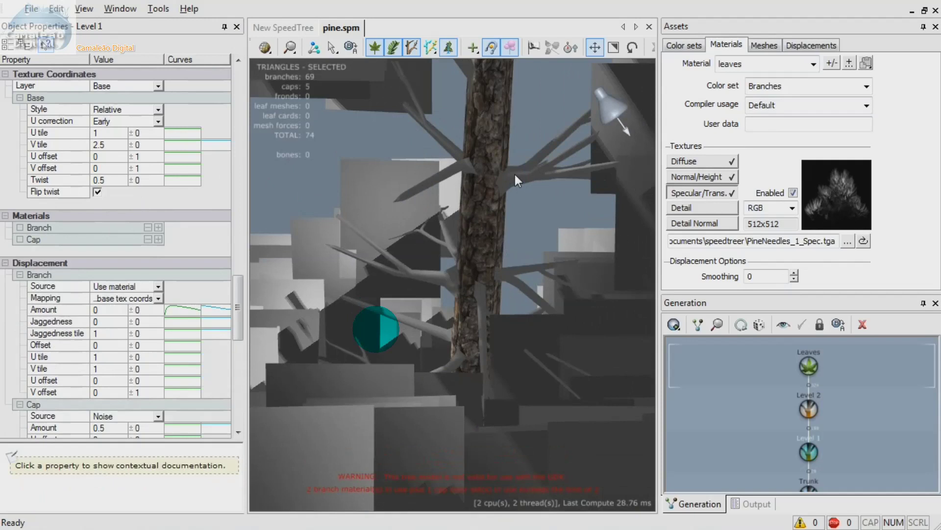
left_click(158, 227)
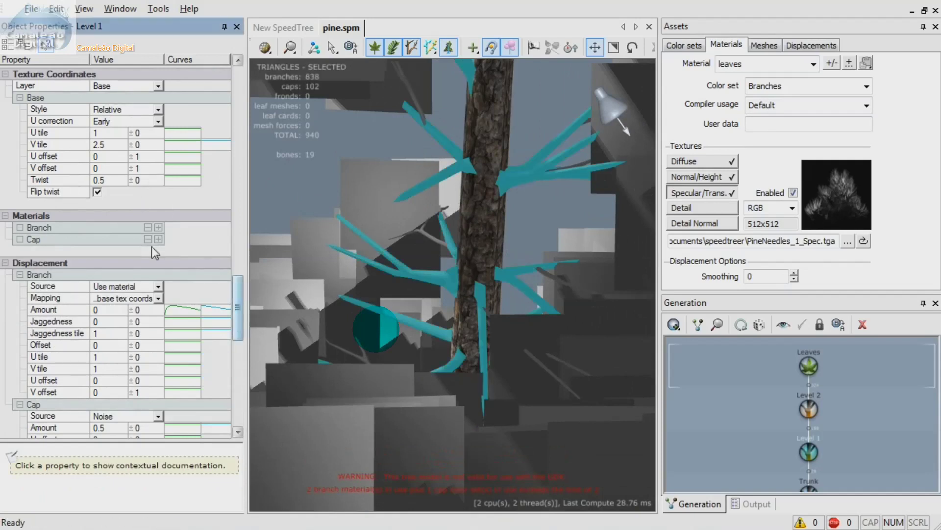
left_click(158, 251)
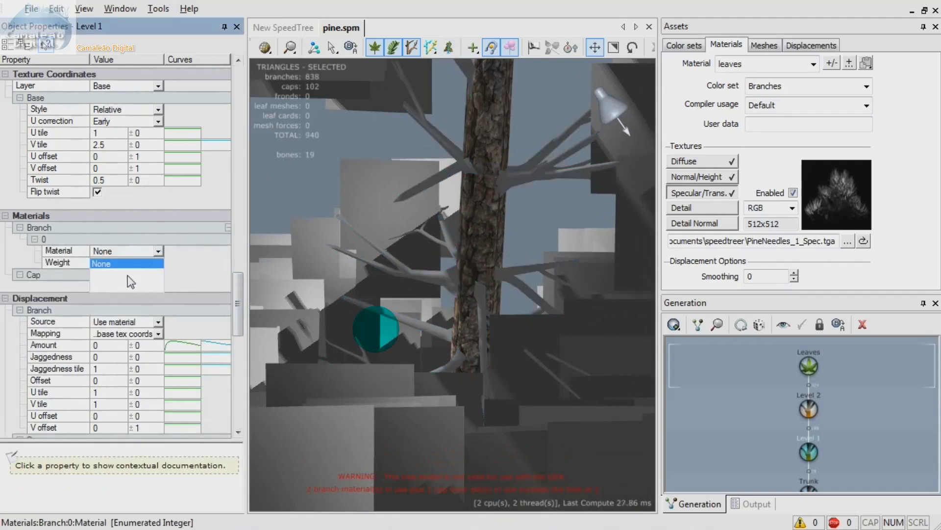
left_click(117, 274)
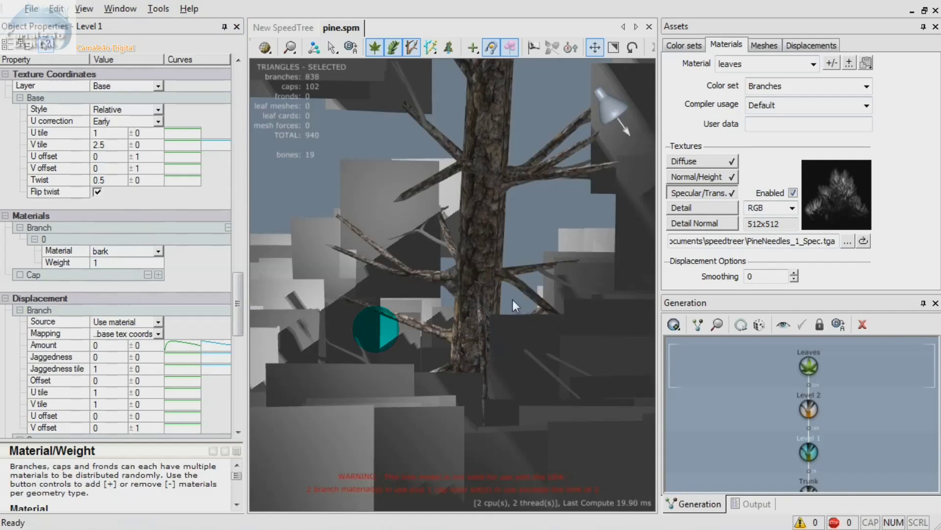
Select the Level 2 branches, add a material entry for their branch geometry, and set it to bark
middle_click_drag(521, 283, 497, 366)
scroll(504, 360, "down", 3)
left_click_drag(501, 367, 472, 298)
scroll(468, 304, "down", 4)
scroll(466, 304, "up", 6)
scroll(466, 304, "up", 5)
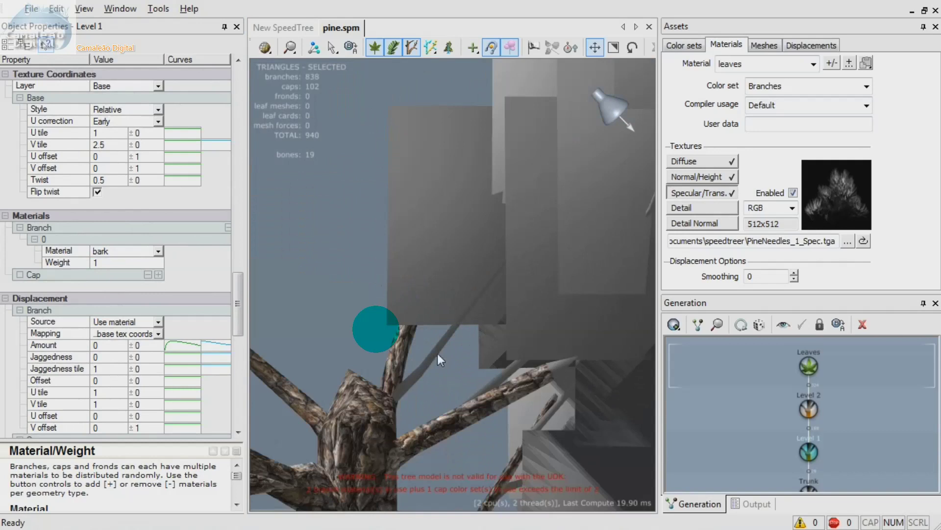
left_click(423, 358)
left_click(428, 360)
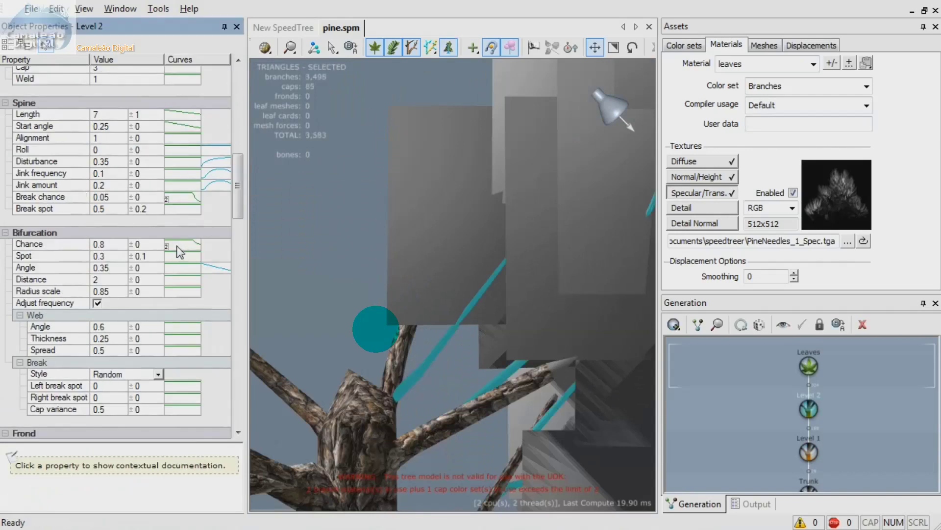
left_click_drag(240, 199, 240, 335)
left_click(159, 147)
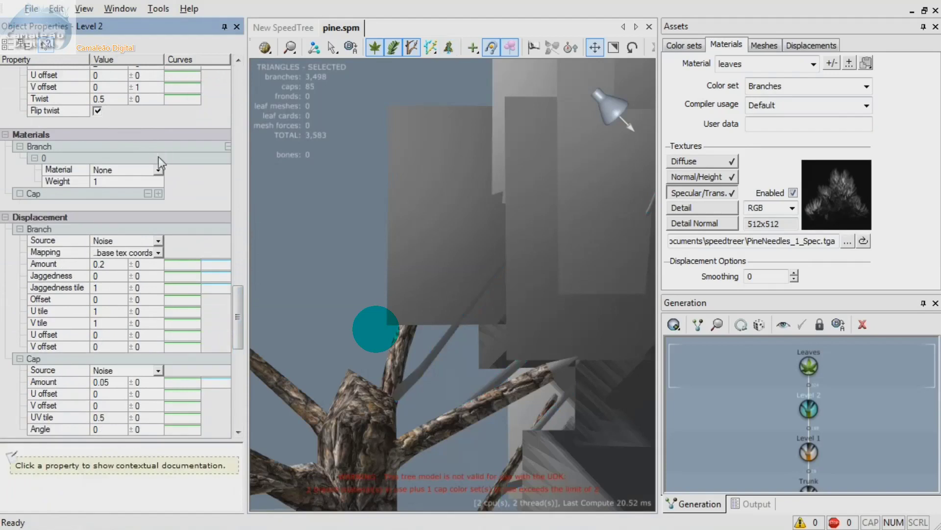
left_click(157, 170)
left_click(99, 201)
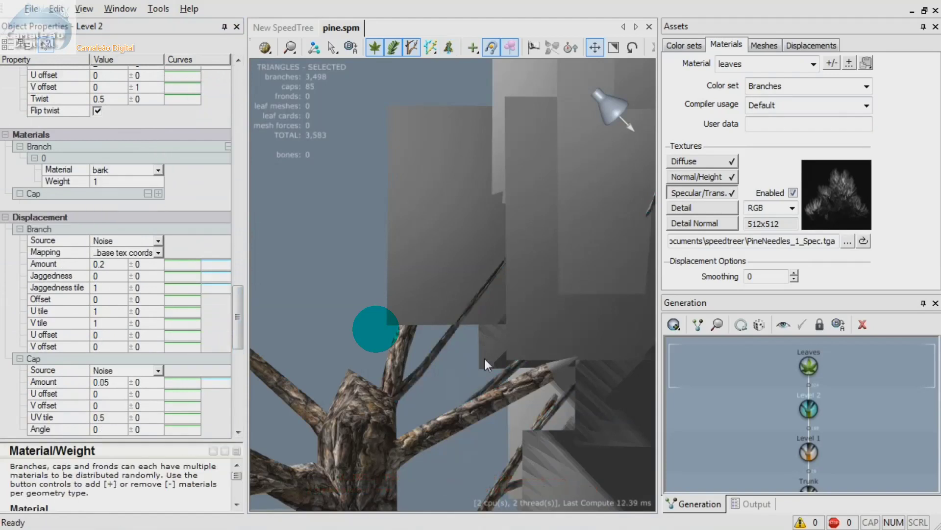
Select the leaf cards, add a leaf type entry, and set its material to leaves
left_click_drag(484, 357, 423, 292)
scroll(425, 295, "down", 8)
scroll(424, 295, "down", 5)
middle_click_drag(366, 349, 390, 328)
scroll(397, 323, "up", 8)
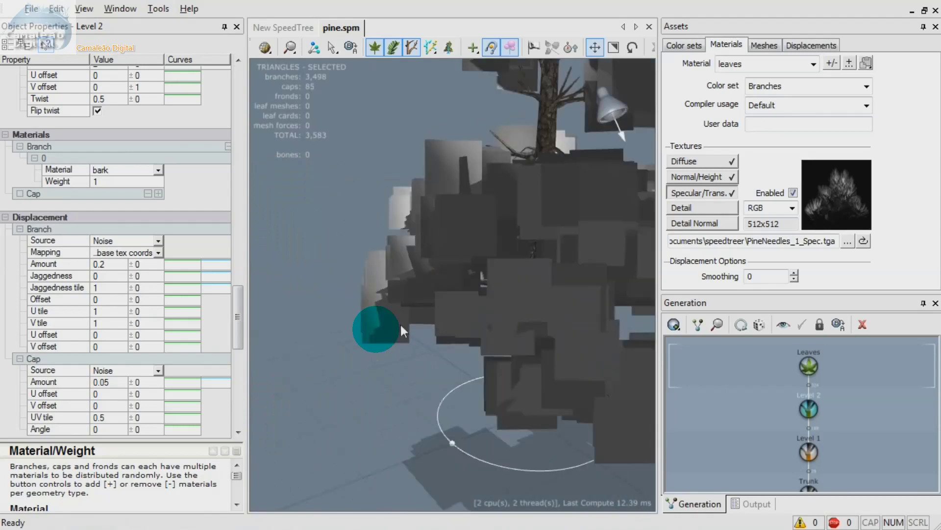
left_click(441, 312)
left_click_drag(238, 314, 236, 198)
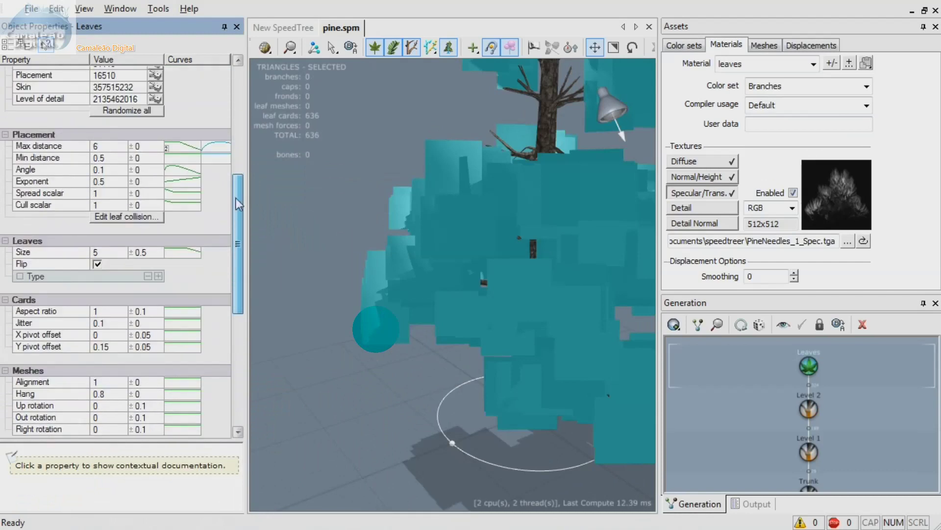
left_click(158, 277)
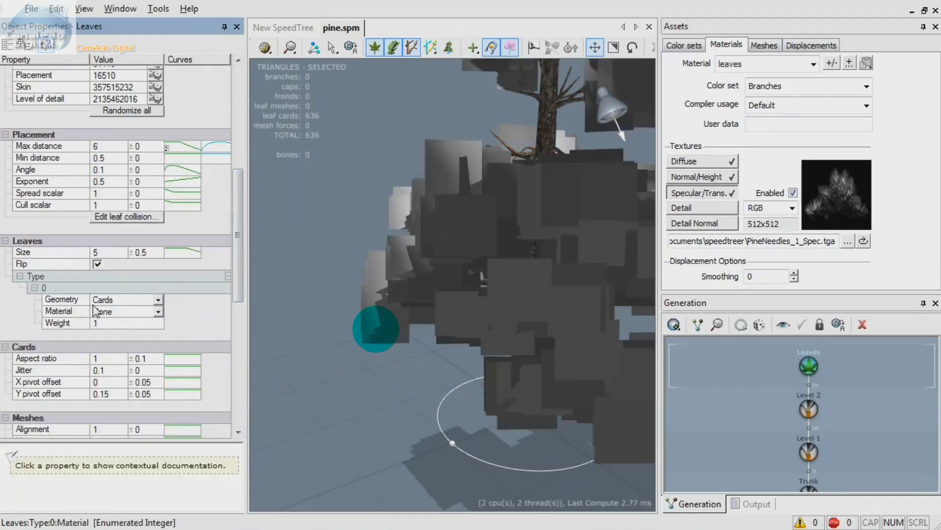
left_click(157, 311)
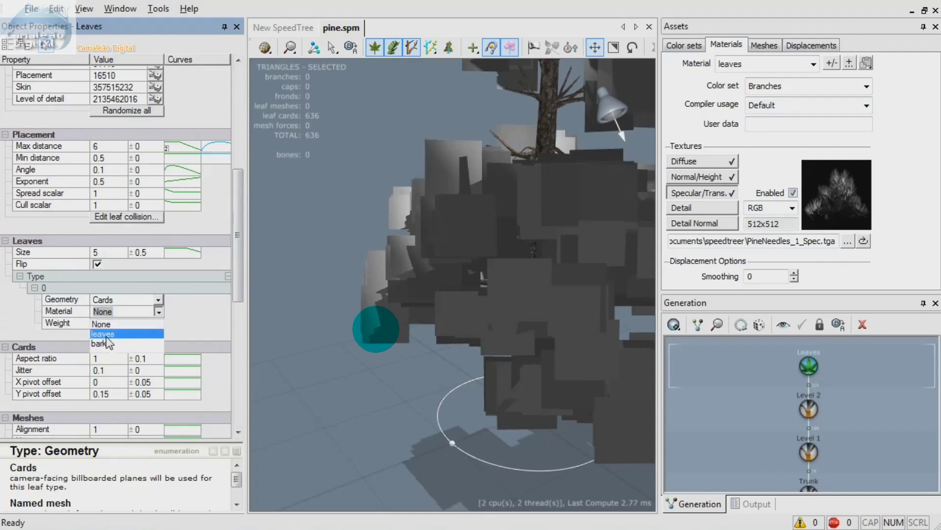
left_click(107, 336)
Examine the textured needles, branches and trunk up close and from a distance
left_click_drag(367, 351, 462, 323)
scroll(462, 324, "up", 3)
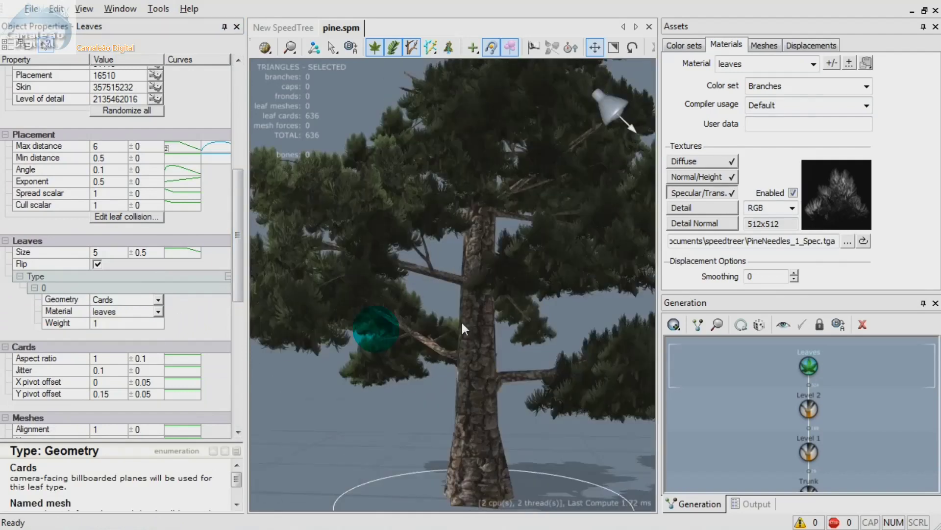
scroll(462, 322, "up", 3)
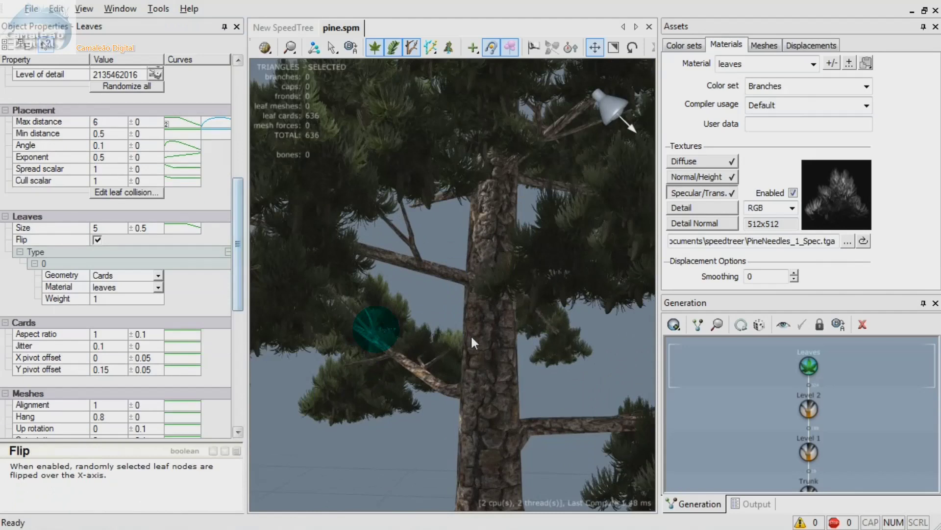
left_click_drag(471, 335, 478, 349)
scroll(480, 349, "up", 4)
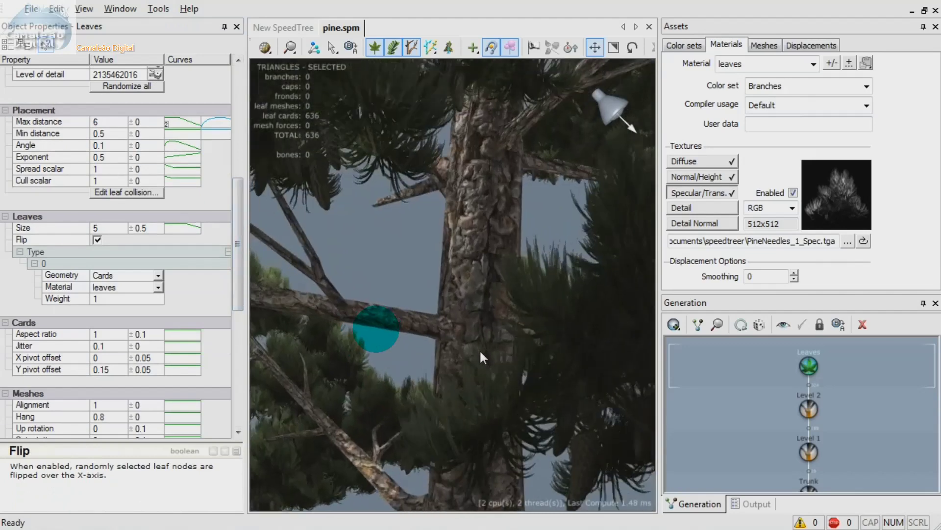
scroll(480, 350, "down", 8)
left_click_drag(481, 351, 512, 386)
Select the Level 1 branches and set their generation frequency to 40
left_click_drag(239, 228, 222, 84)
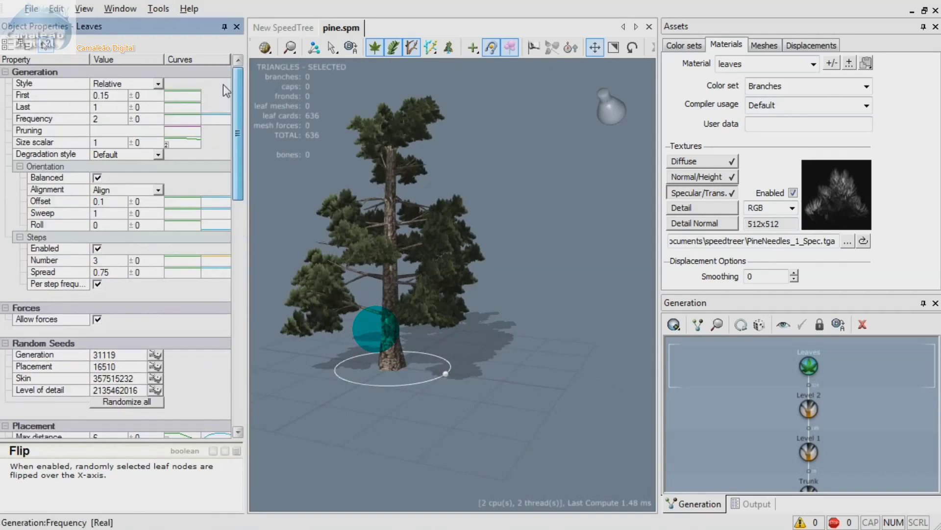
left_click(372, 199)
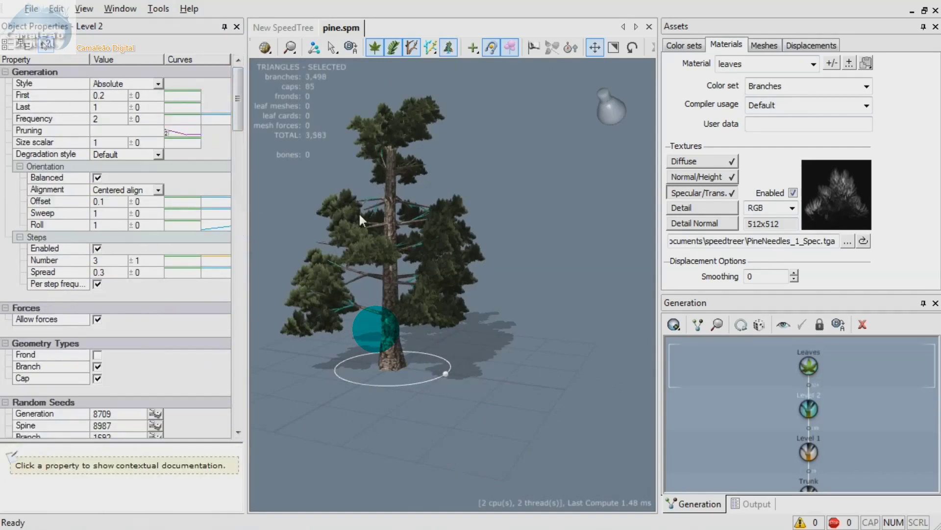
left_click(380, 205)
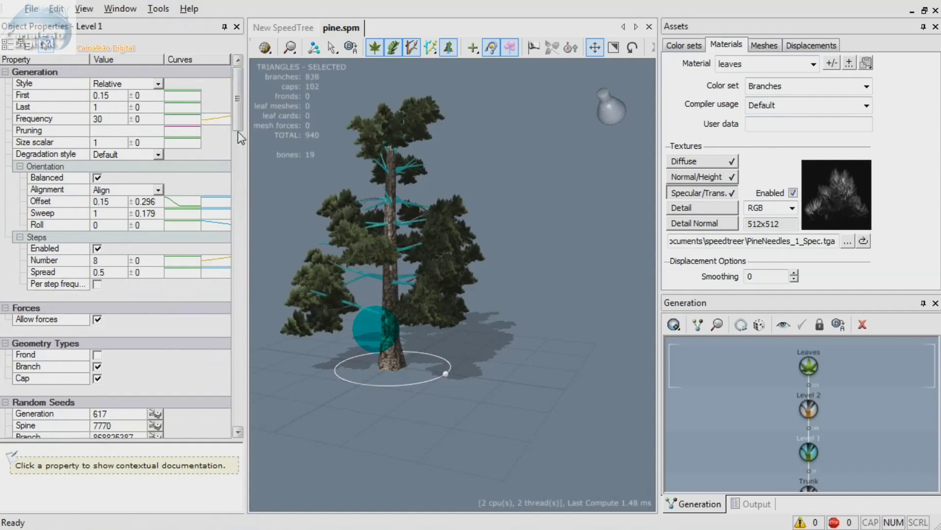
left_click(236, 111)
left_click(104, 118)
type("40")
key("Tab")
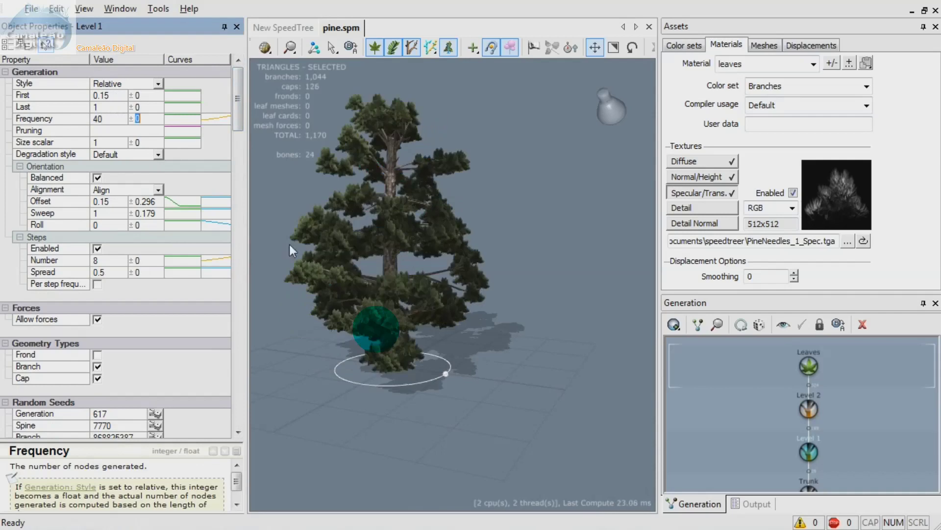
Set the tree's automatic leaf collision to Spread
left_click_drag(410, 327, 500, 323)
left_click(499, 323)
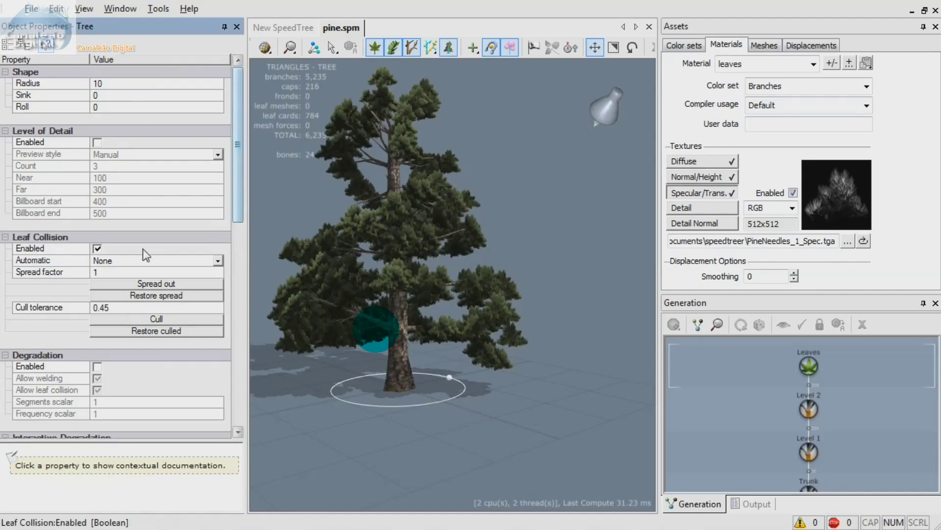
left_click(122, 260)
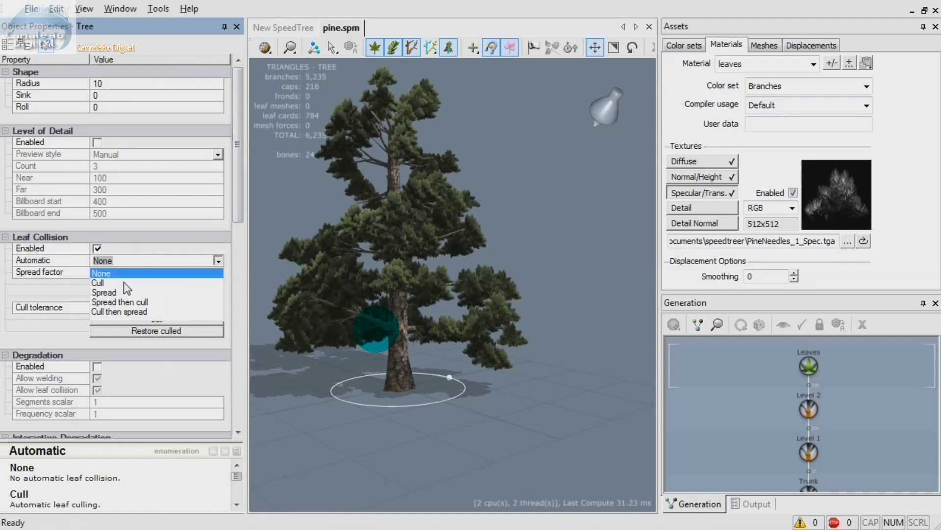
left_click(105, 292)
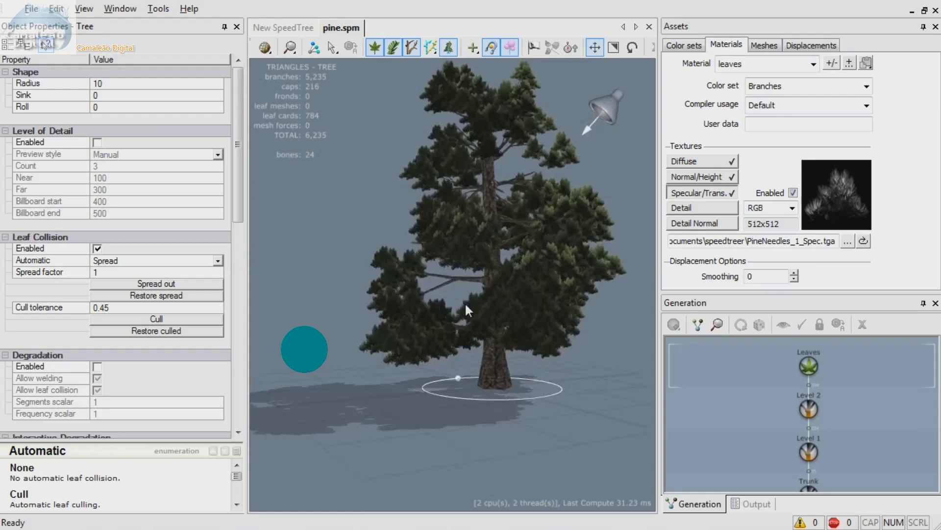
Try a start angle of 0.7 on the Level 1 branches and settle on 0.4
left_click(328, 329)
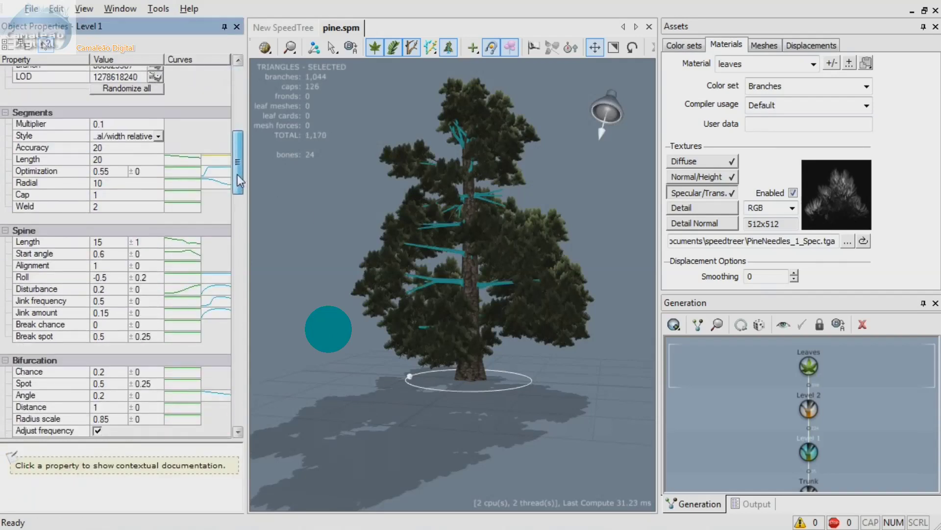
left_click(110, 254)
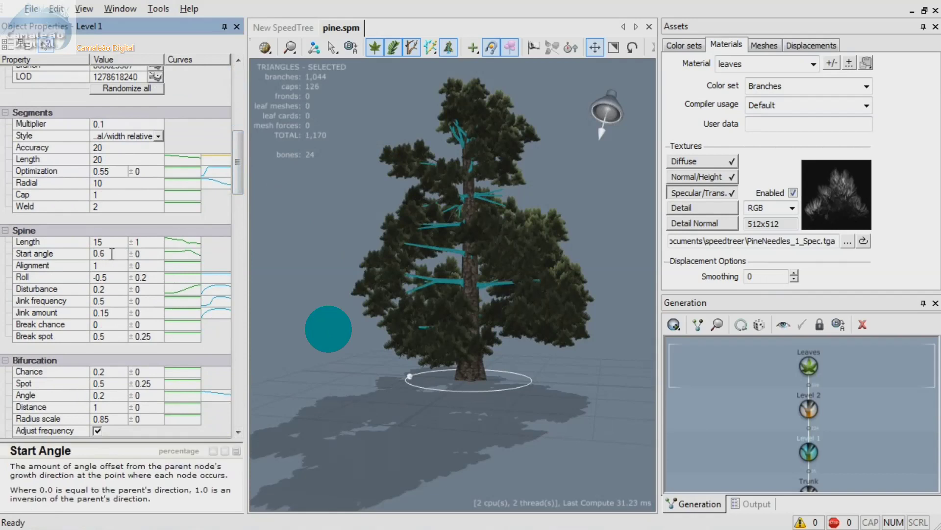
key("BackSpace")
type("7")
key("Tab")
left_click(112, 254)
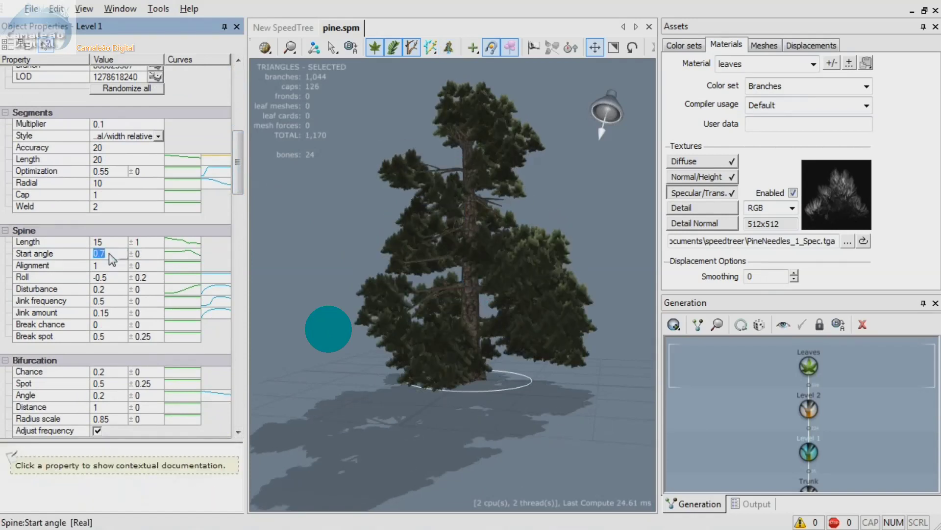
left_click(113, 253)
key("BackSpace")
type("4")
key("Tab")
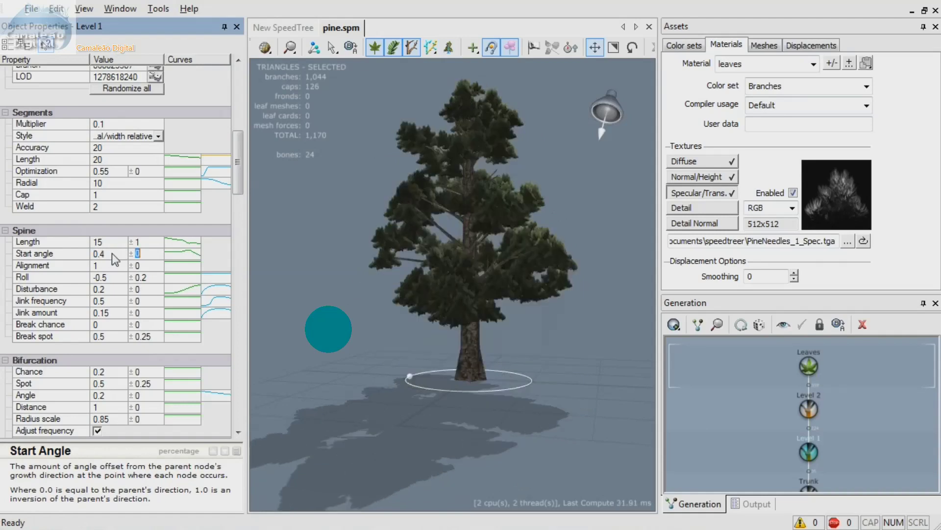
Enable node editing, select the lowest Level 1 branch near the trunk base, and reposition it with its manipulator
left_click_drag(515, 308, 265, 333)
left_click(266, 333)
left_click_drag(392, 346, 410, 297)
scroll(413, 299, "up", 4)
scroll(413, 299, "up", 3)
left_click_drag(414, 251, 485, 168)
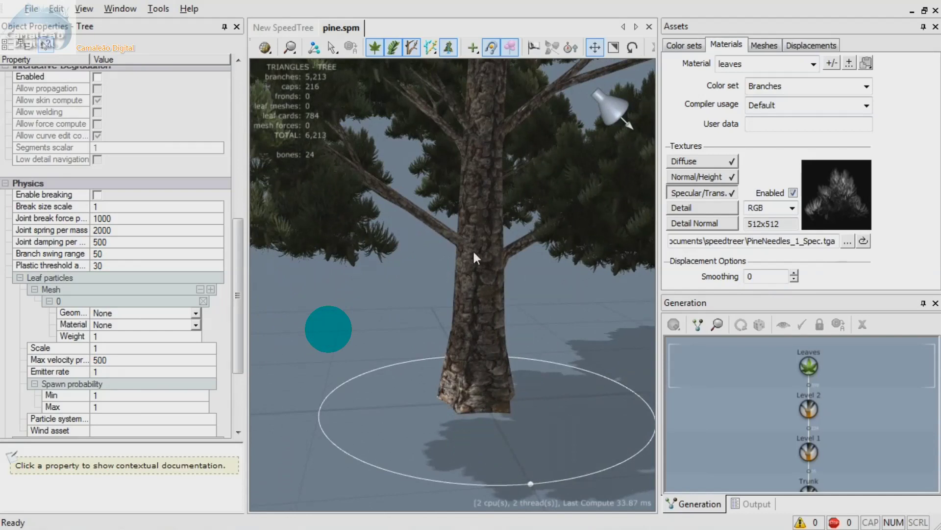
left_click(316, 49)
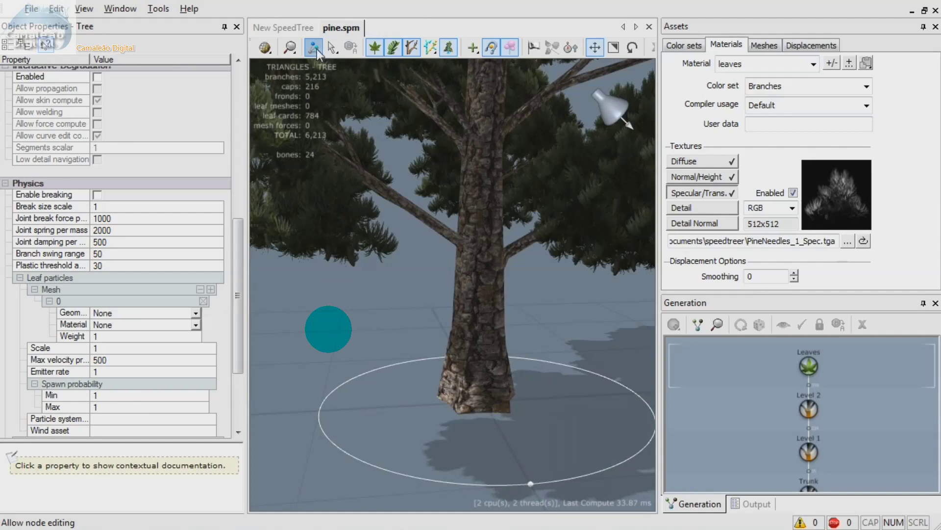
left_click(427, 221)
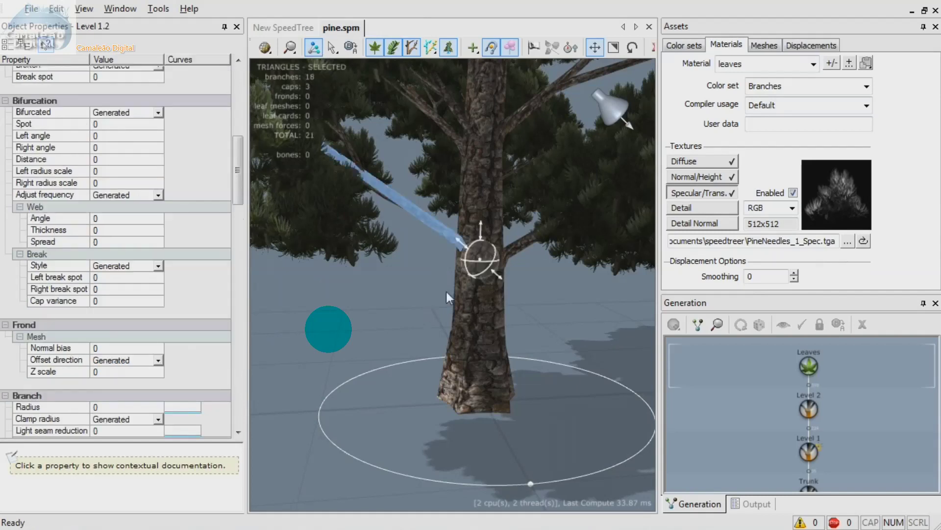
left_click_drag(480, 264, 510, 258)
Select another Level 1 branch on the lower half of the trunk and reposition it slightly
left_click_drag(375, 330, 469, 340)
middle_click_drag(469, 340, 503, 386)
scroll(503, 387, "up", 3)
scroll(505, 383, "down", 5)
scroll(509, 376, "down", 3)
left_click_drag(442, 396, 345, 397)
left_click(417, 281)
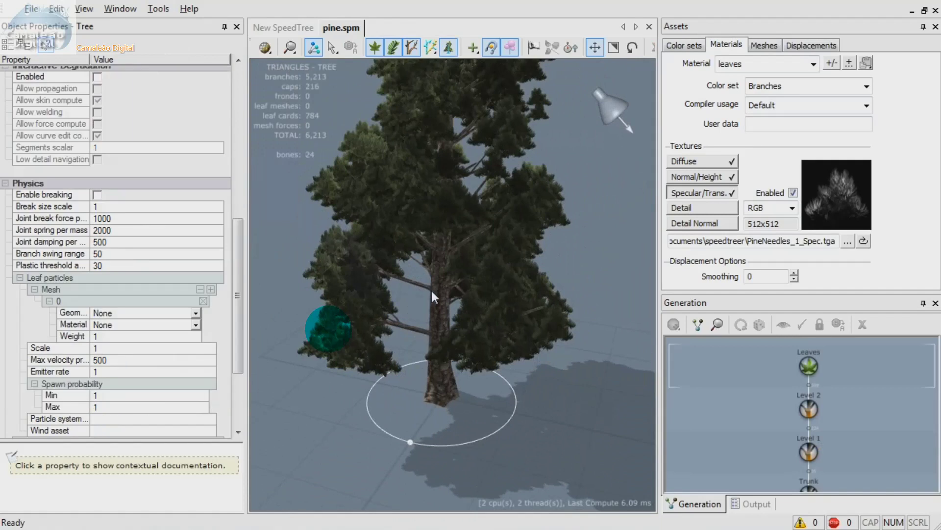
left_click_drag(442, 298, 449, 301)
View the whole tree, select a leaf node near the top, and turn off node editing
left_click_drag(425, 339, 520, 335)
middle_click_drag(496, 243, 499, 358)
scroll(498, 355, "down", 5)
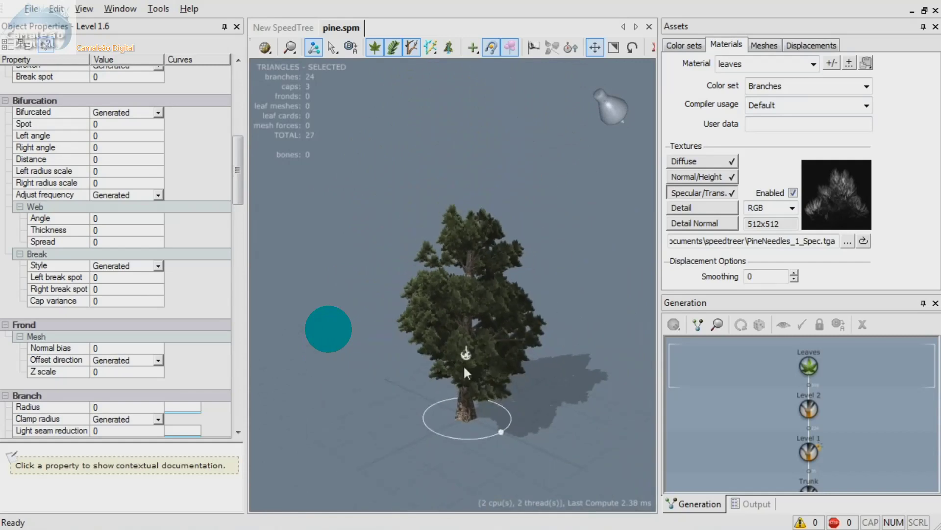
left_click_drag(236, 175, 234, 91)
left_click(487, 219)
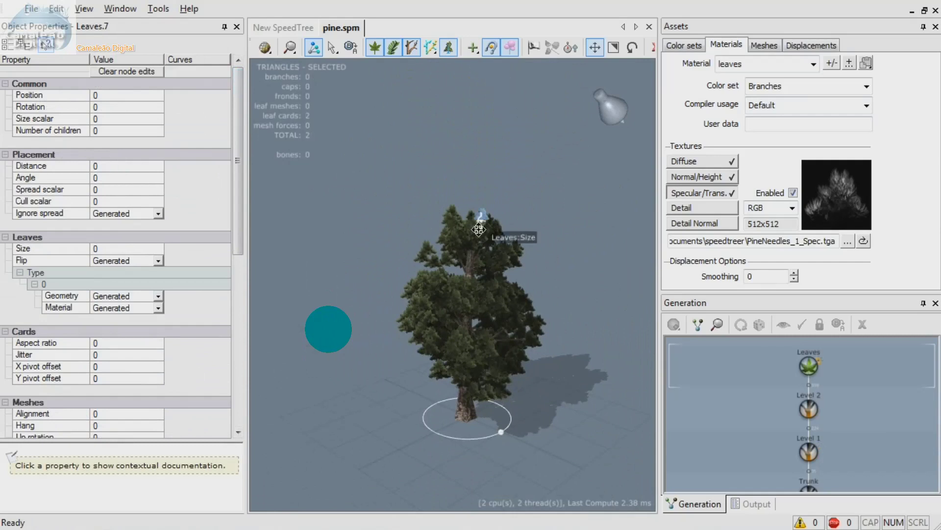
left_click(316, 48)
Select all the leaves and lower the end point of their pruning parent curve to about 0.76
left_click(493, 231)
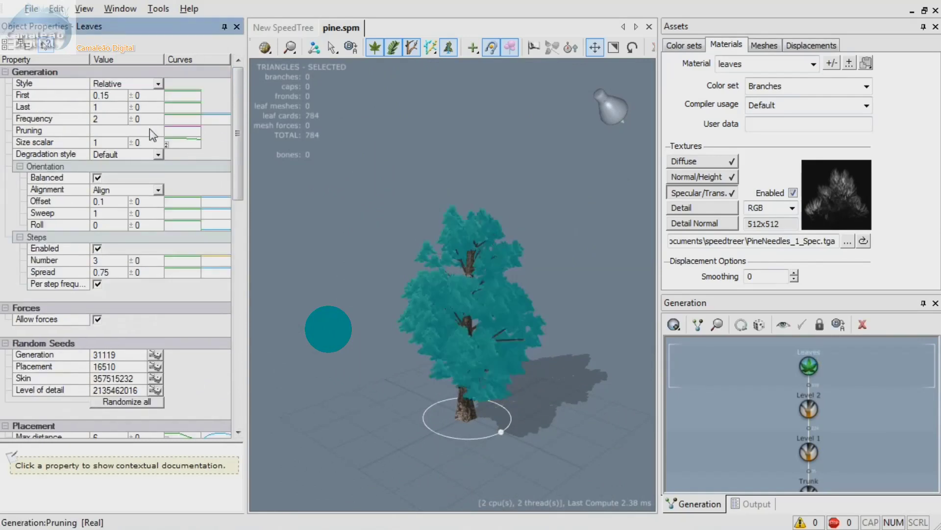
left_click(181, 131)
left_click_drag(933, 426, 933, 444)
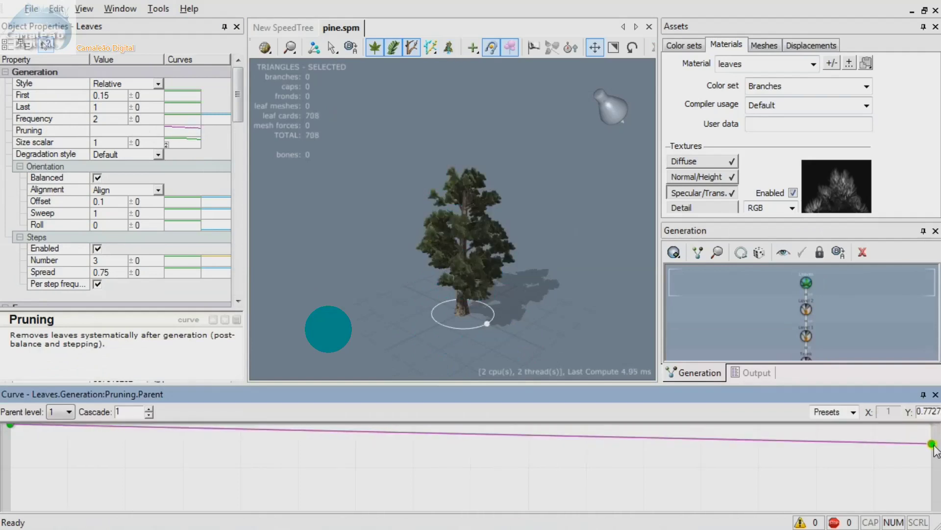
Add a control point slightly past the middle of the leaves' pruning curve and lower the end point to about 0.29
right_click(556, 437)
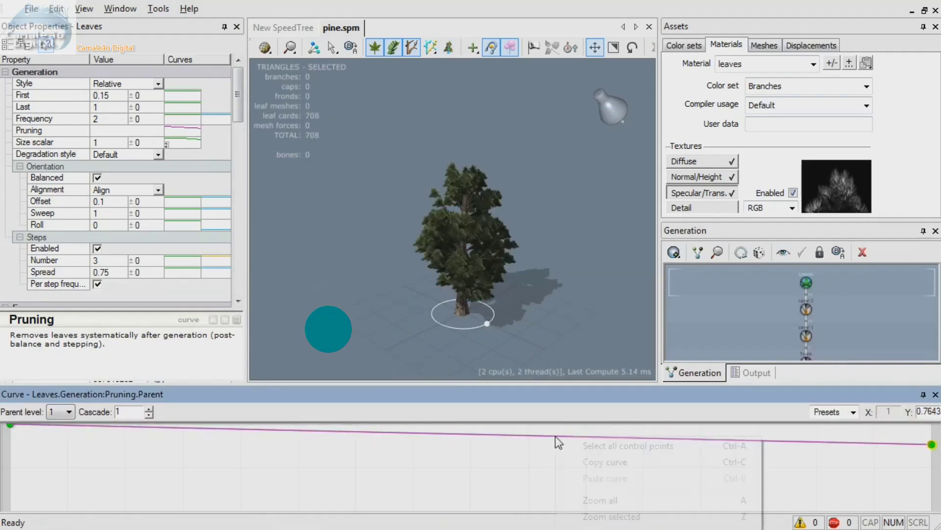
left_click(608, 529)
left_click_drag(932, 444, 932, 485)
Select the Level 1 branches on the tree and open their spine length for editing
left_click_drag(428, 279, 300, 256)
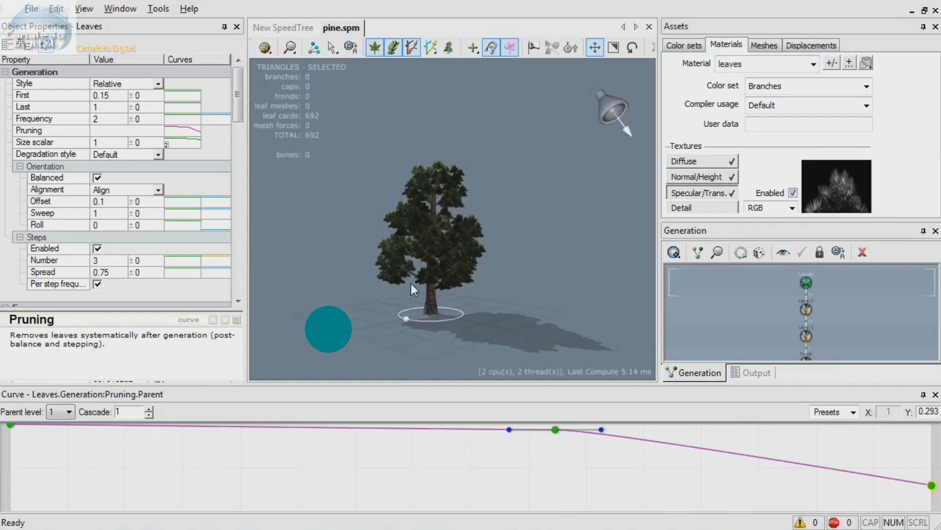
middle_click_drag(428, 305, 478, 263)
scroll(479, 264, "up", 6)
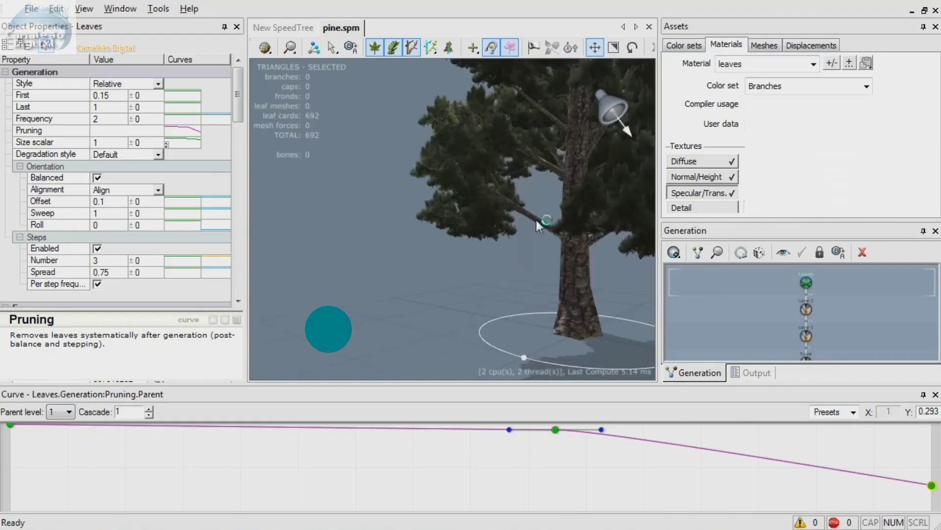
left_click(536, 220)
scroll(239, 130, "down", 10)
left_click_drag(239, 131, 239, 133)
left_click(113, 172)
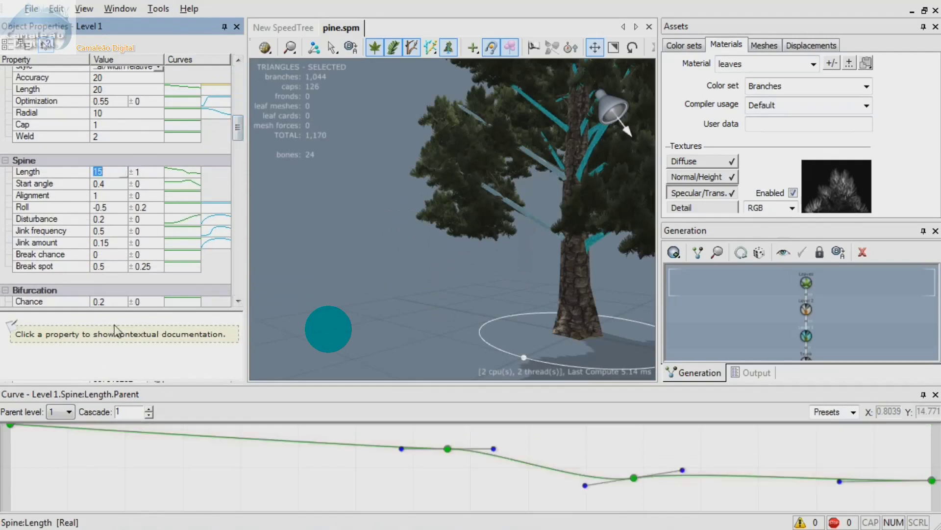
scroll(238, 131, "down", 1)
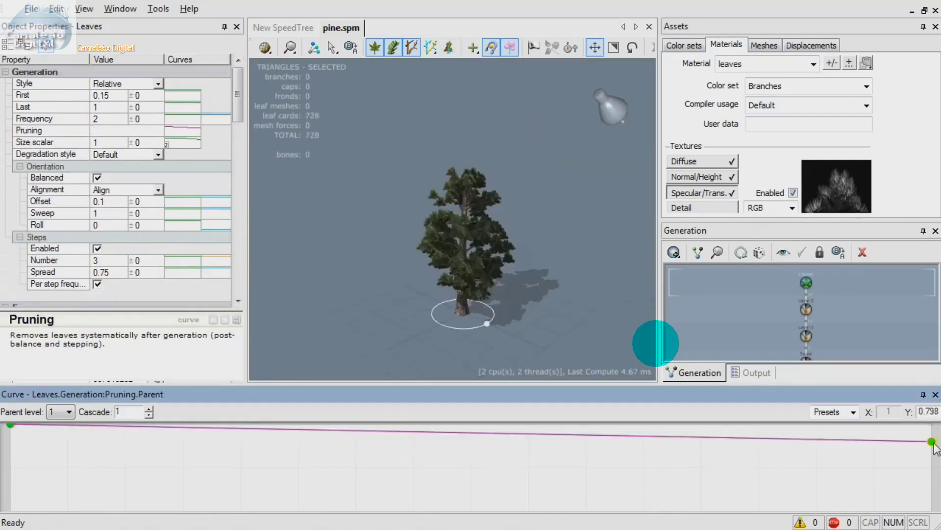
Add a control point at about 0.59 along the leaves' pruning curve, raise it to about 0.93, and drop the end point to about 0.29
left_click_drag(932, 430, 932, 446)
right_click(555, 436)
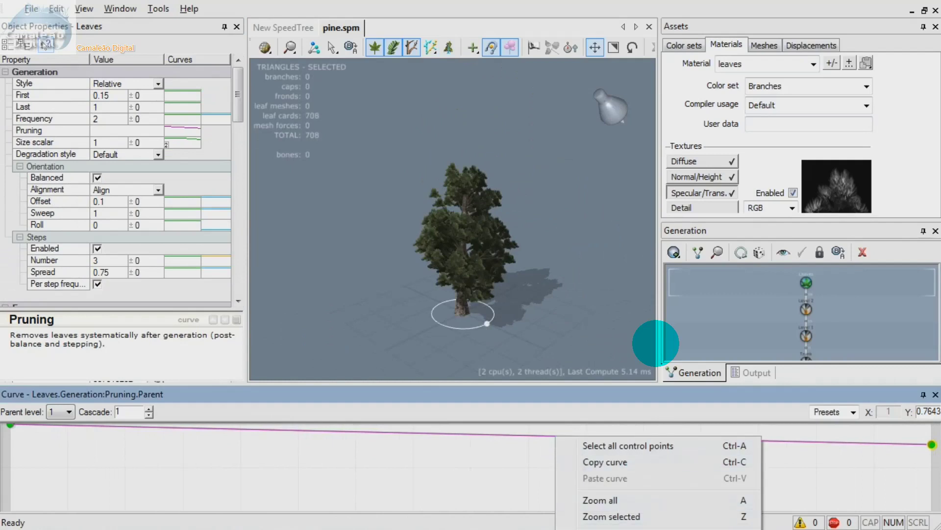
left_click(610, 529)
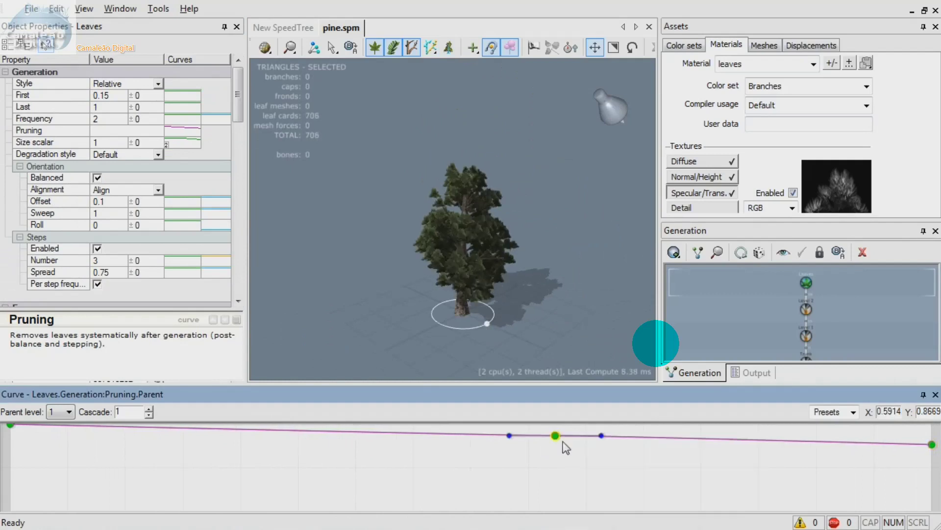
left_click_drag(556, 436, 557, 430)
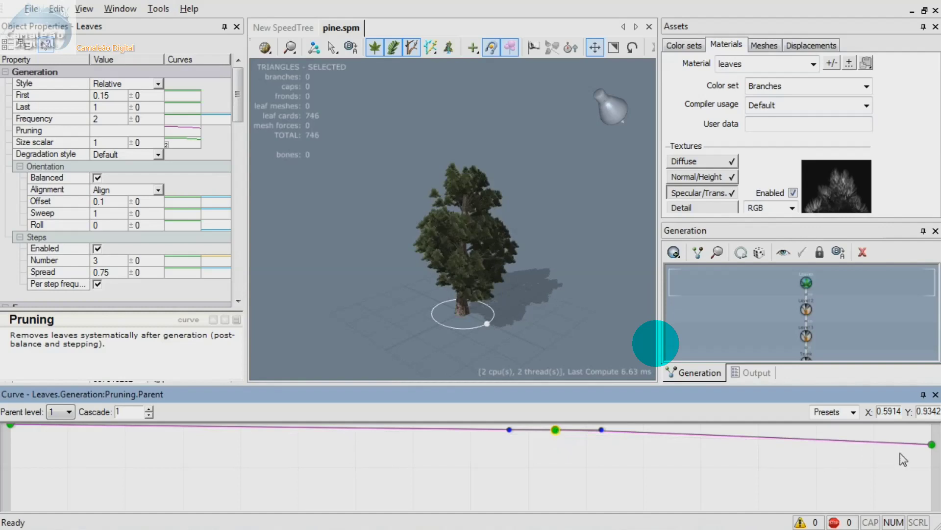
left_click_drag(930, 447, 930, 487)
Select the Level 1 branches and set their spine length to 10
left_click_drag(429, 279, 293, 257)
middle_click_drag(417, 310, 479, 263)
scroll(479, 264, "up", 5)
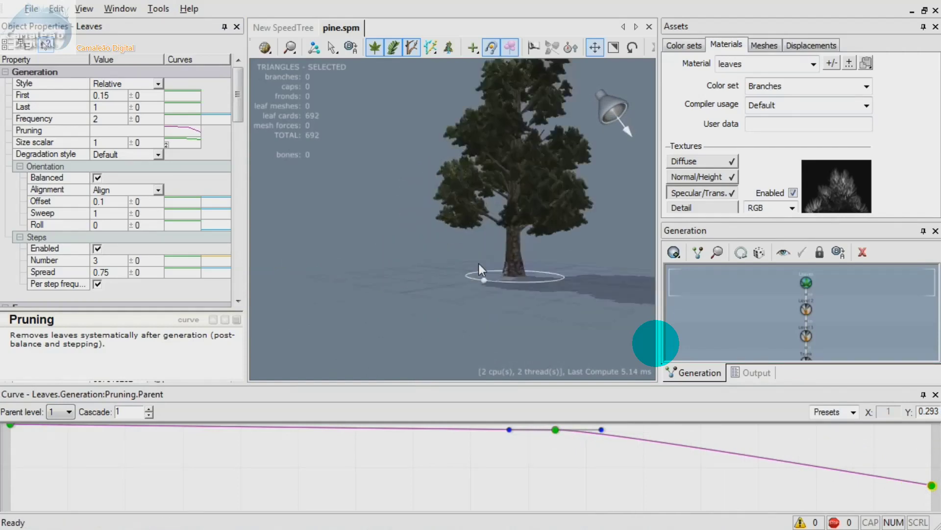
left_click(534, 219)
left_click_drag(238, 88, 239, 131)
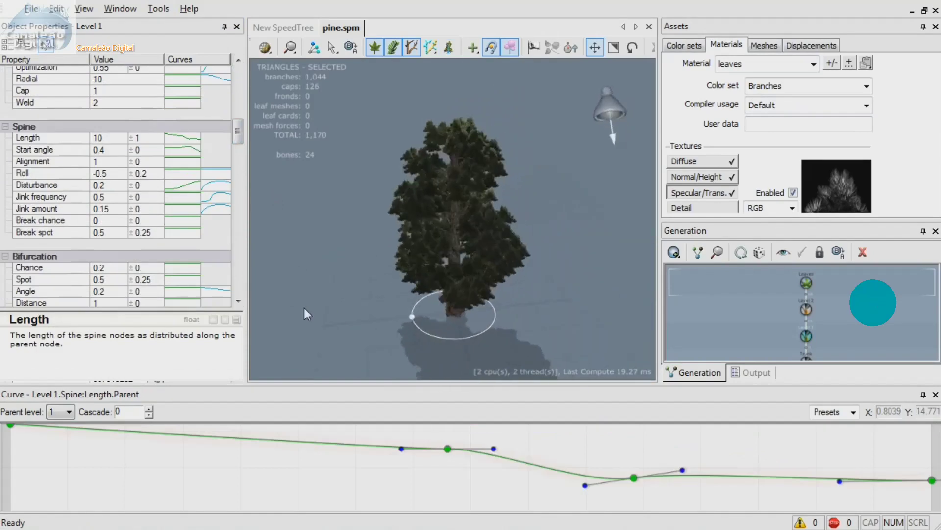
Randomize all the random seeds of the Level 1 branches several times to vary their arrangement around the trunk
left_click_drag(304, 308, 227, 278)
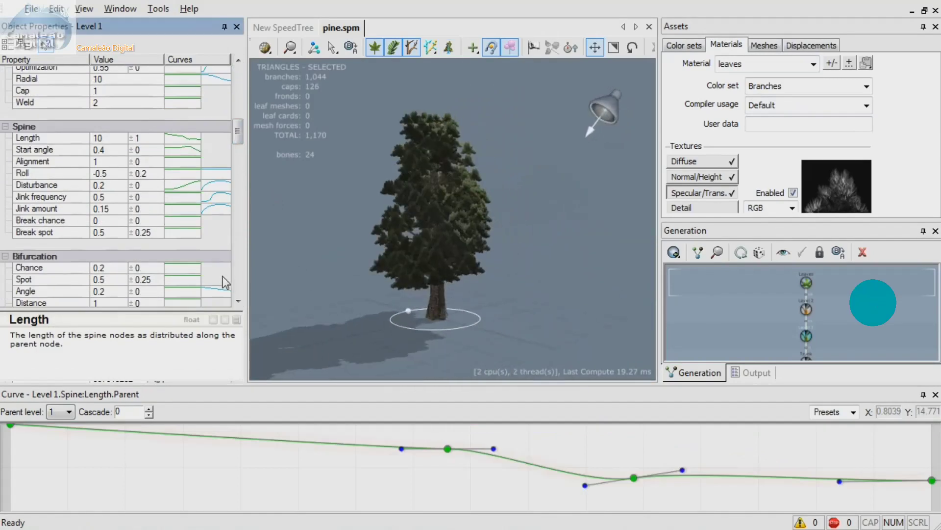
left_click_drag(457, 329, 254, 348)
left_click_drag(239, 132, 242, 111)
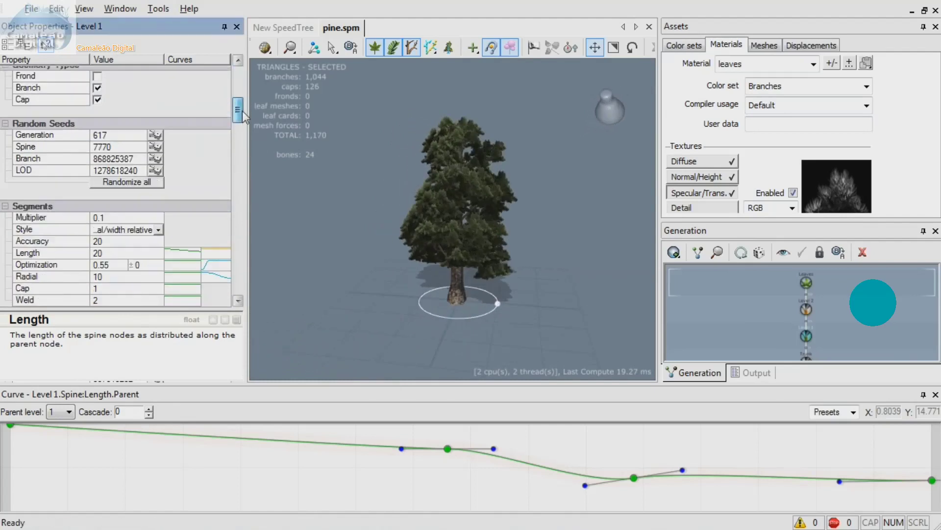
left_click(148, 183)
left_click(148, 184)
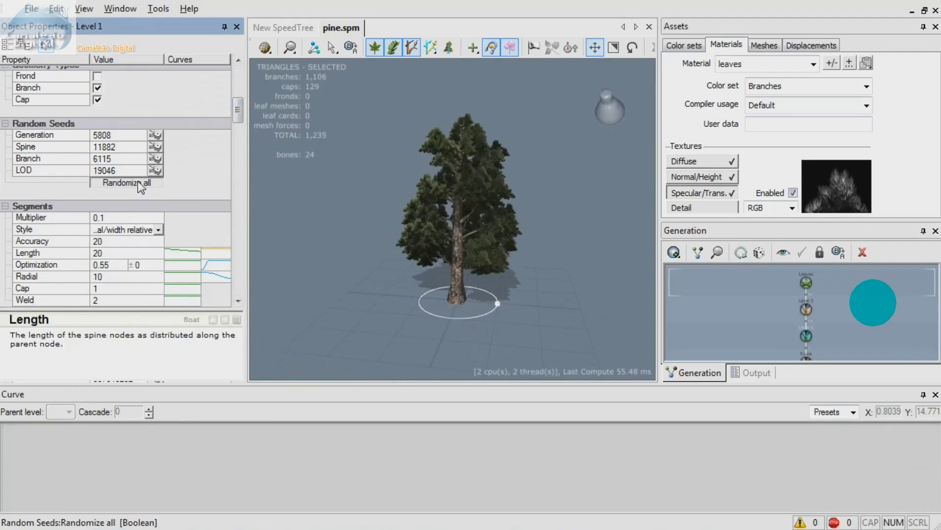
left_click(142, 185)
left_click(139, 182)
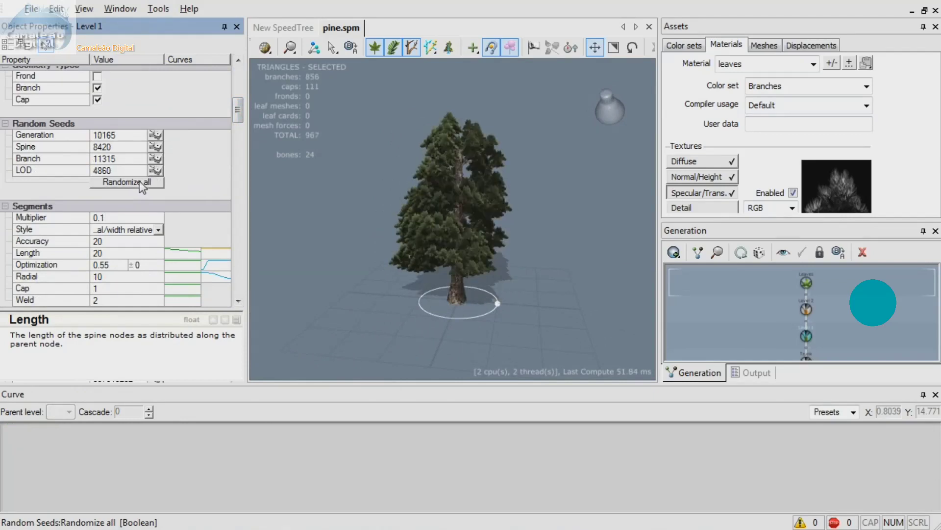